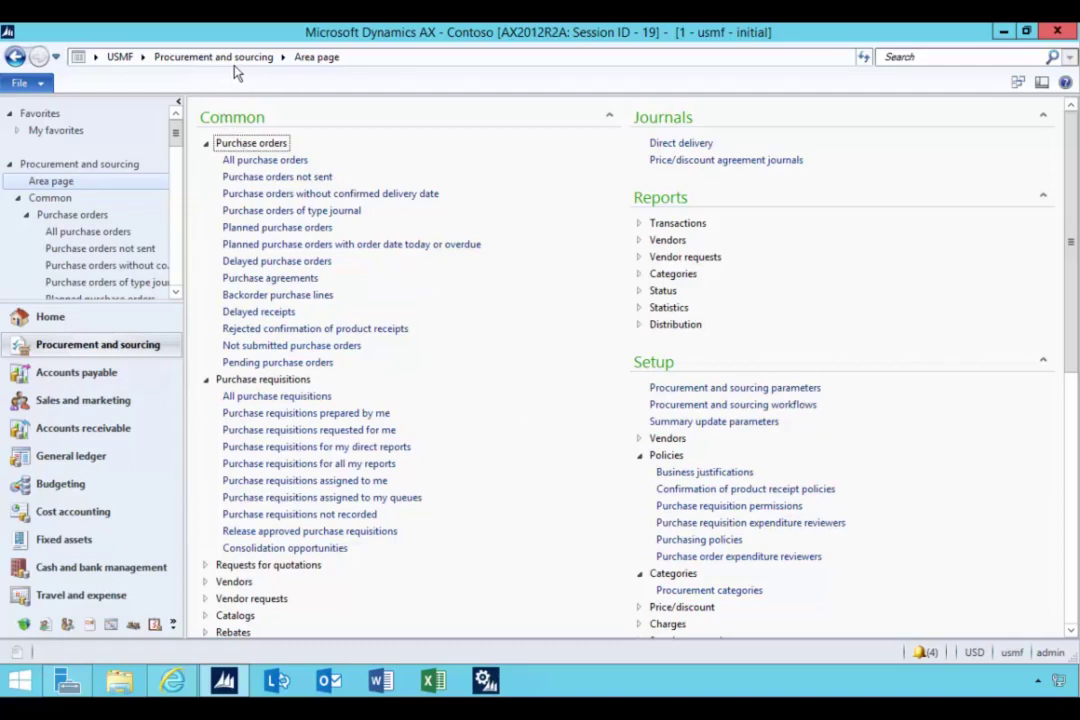
Open the category policy rule of the purchasing policy Procurement Policy USMF
click(699, 541)
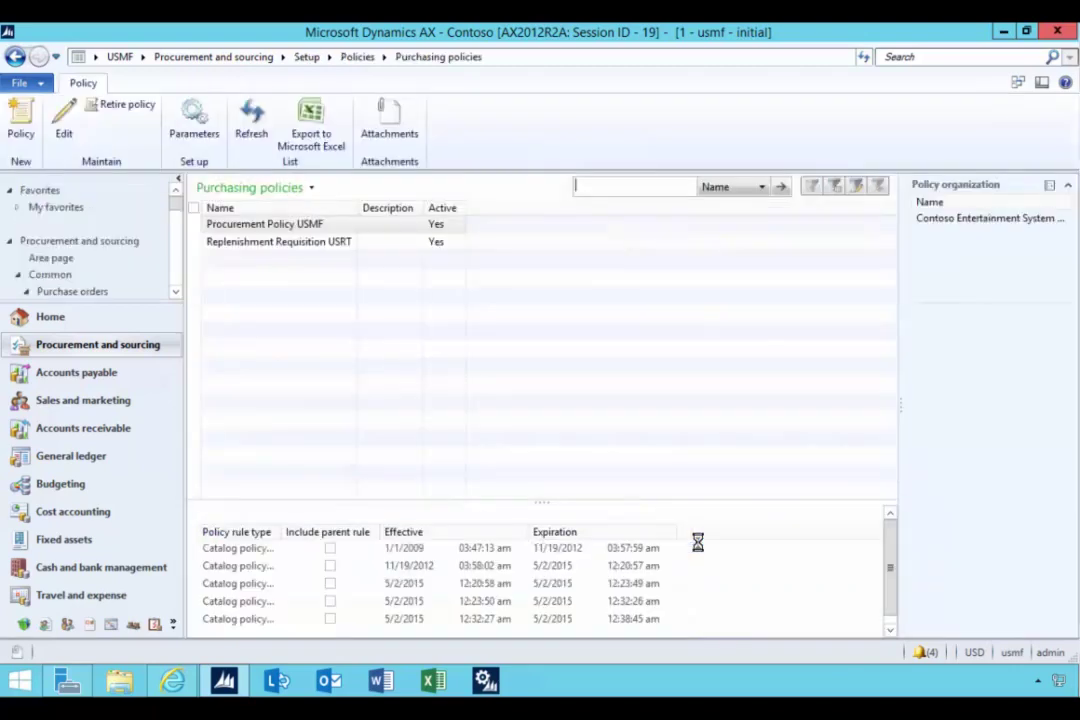
double_click(258, 227)
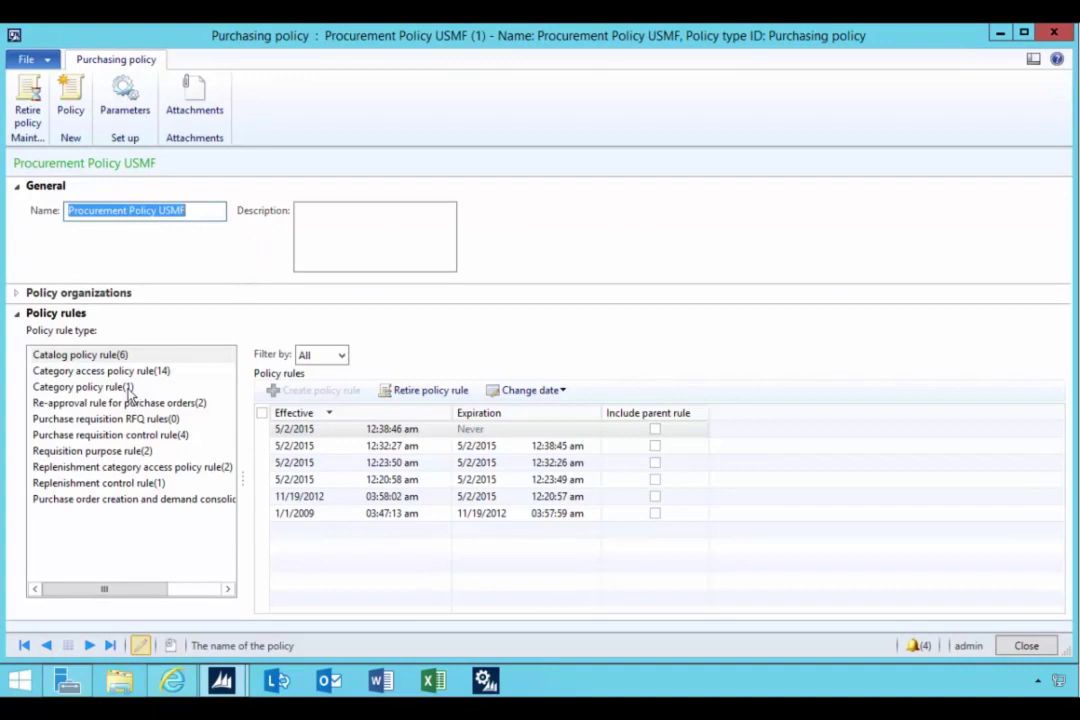
click(126, 389)
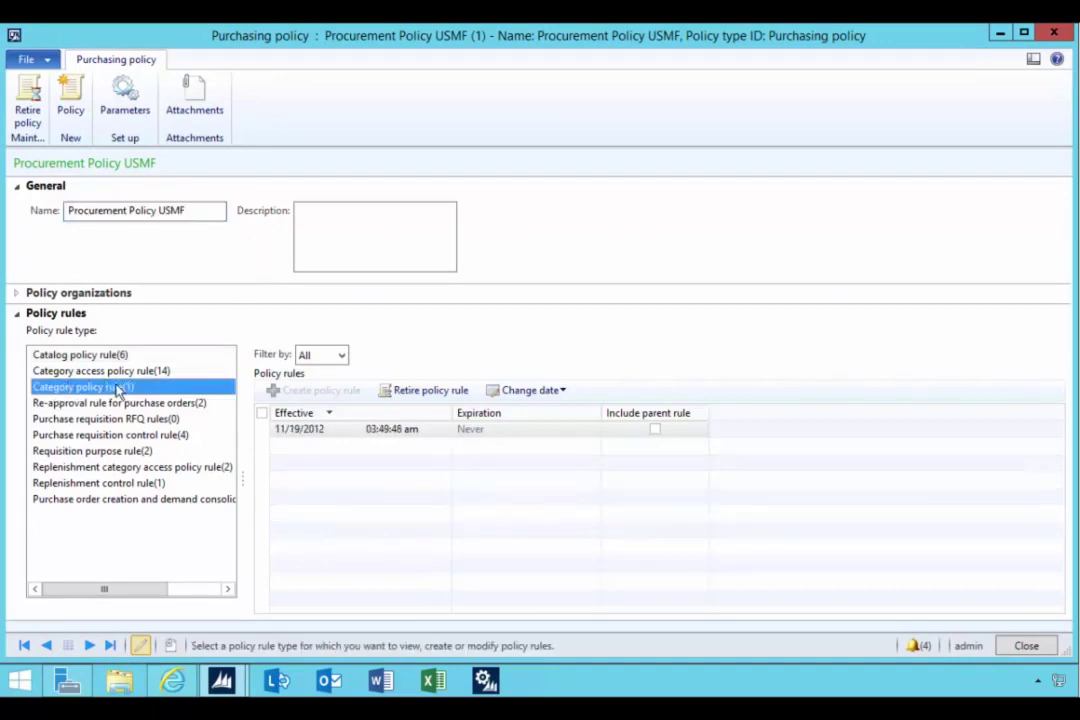
double_click(296, 431)
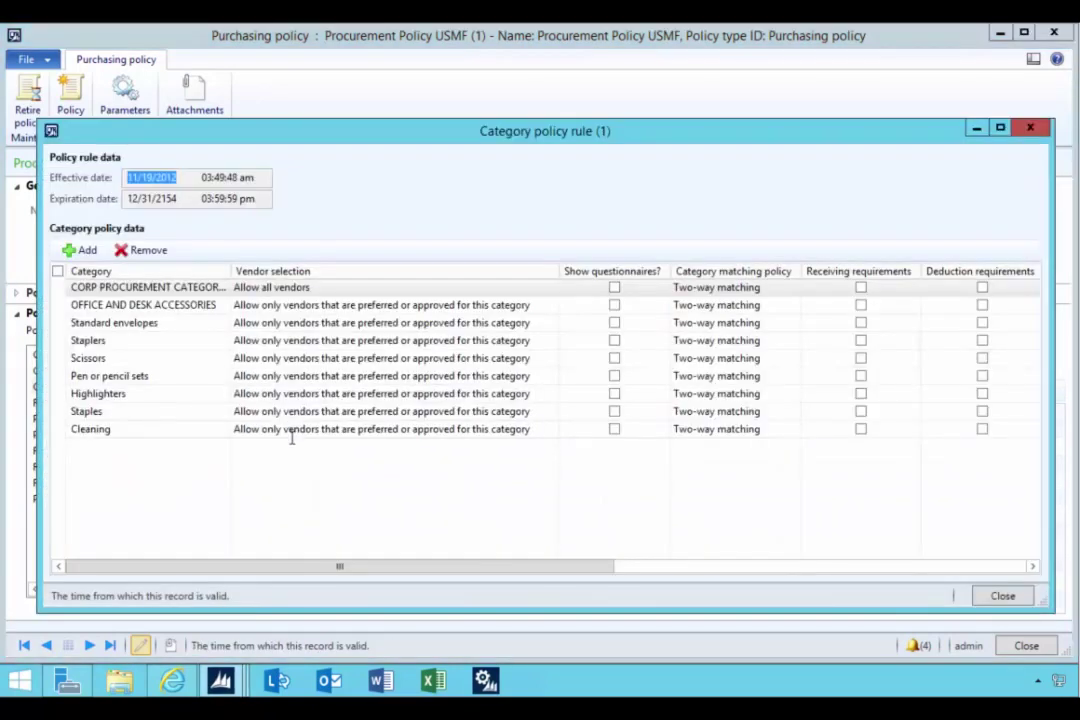
Examine the Cleaning row's place in the category hierarchy and the remaining policy columns of the category policy rule
click(202, 430)
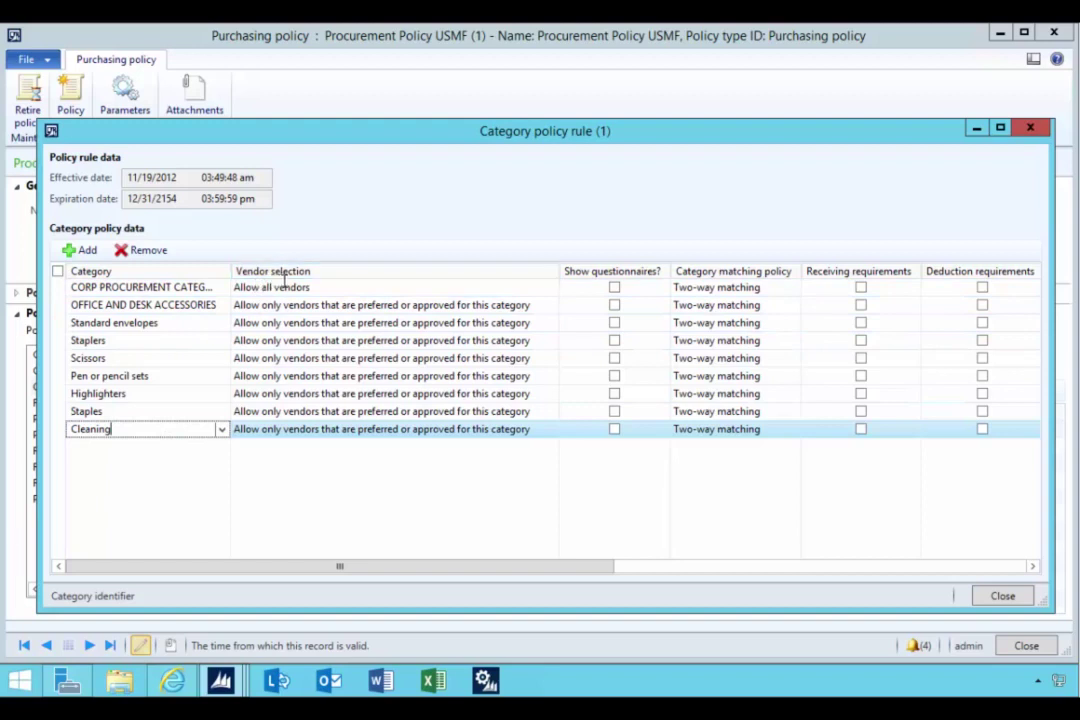
click(222, 430)
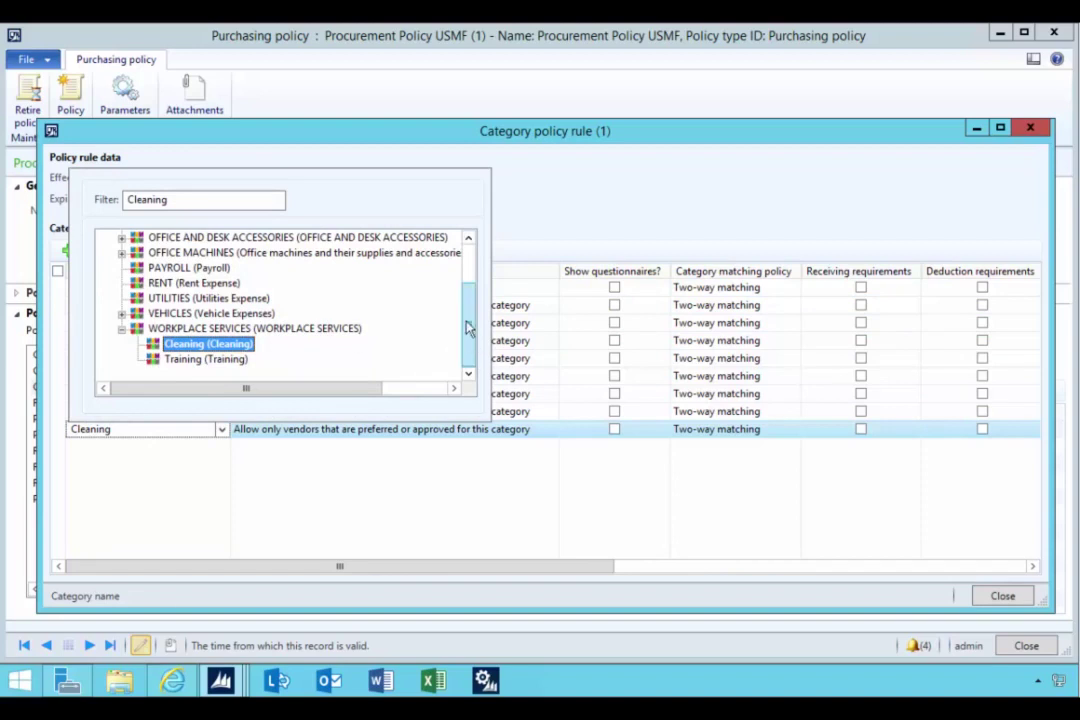
scroll(468, 327, up, 2)
scroll(460, 340, down, 2)
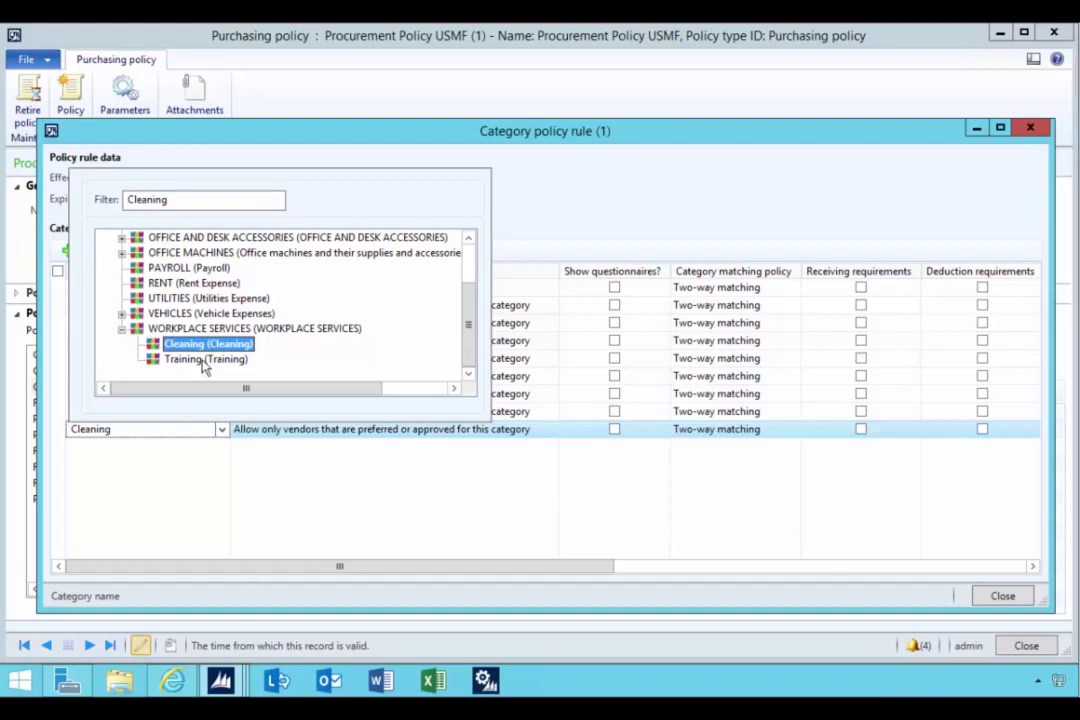
click(200, 434)
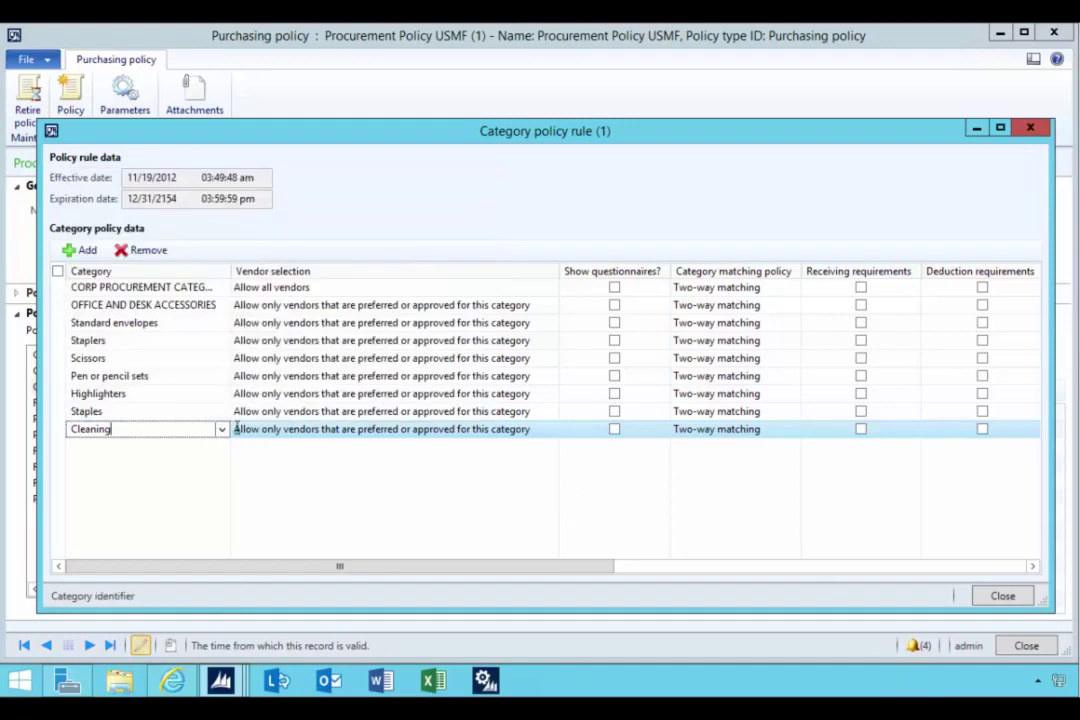
click(289, 429)
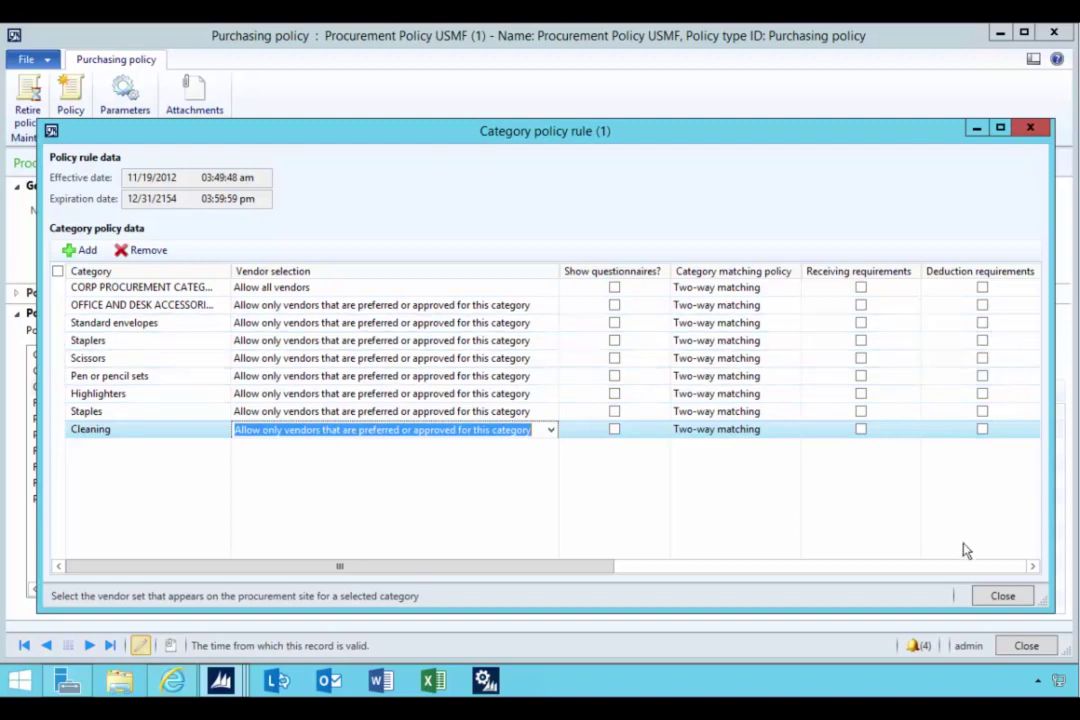
drag(501, 568, 762, 558)
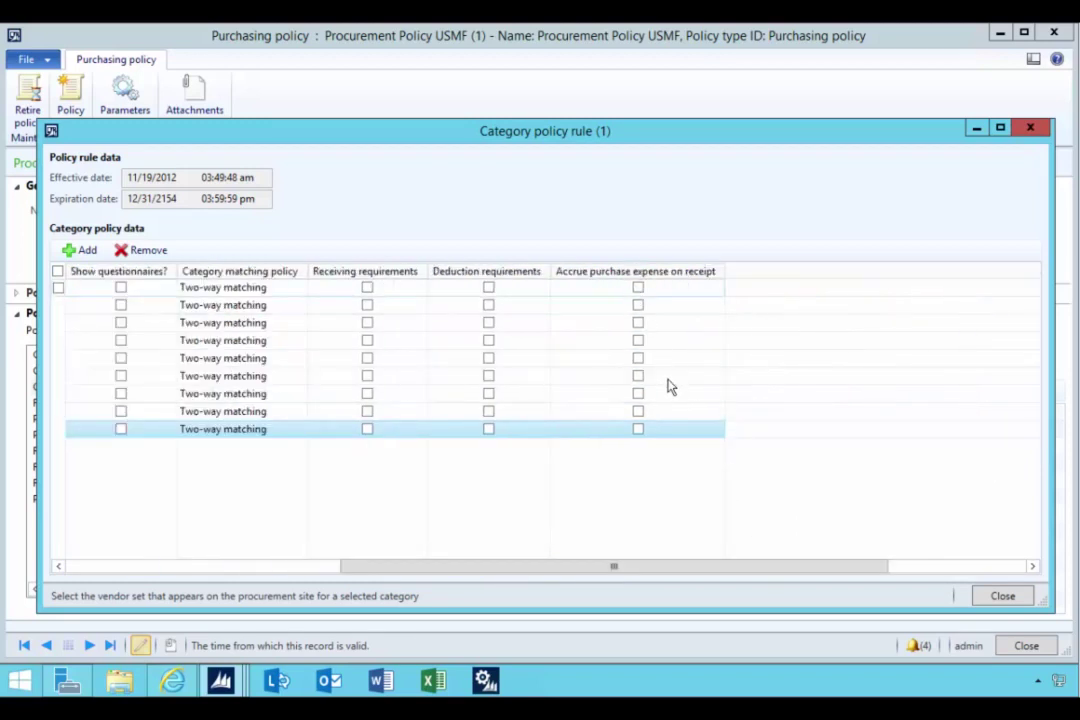
drag(690, 571, 321, 586)
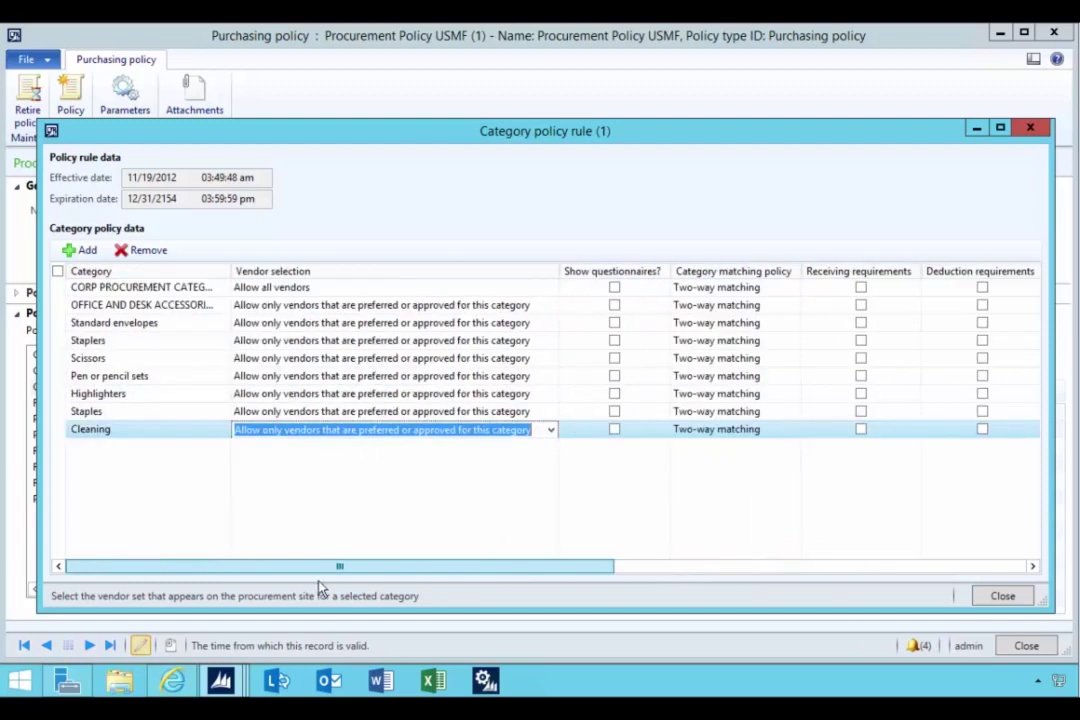
Set the Cleaning category's vendor selection to "Allow only vendors that are preferred or approved for this category" and close the purchasing policy
click(271, 432)
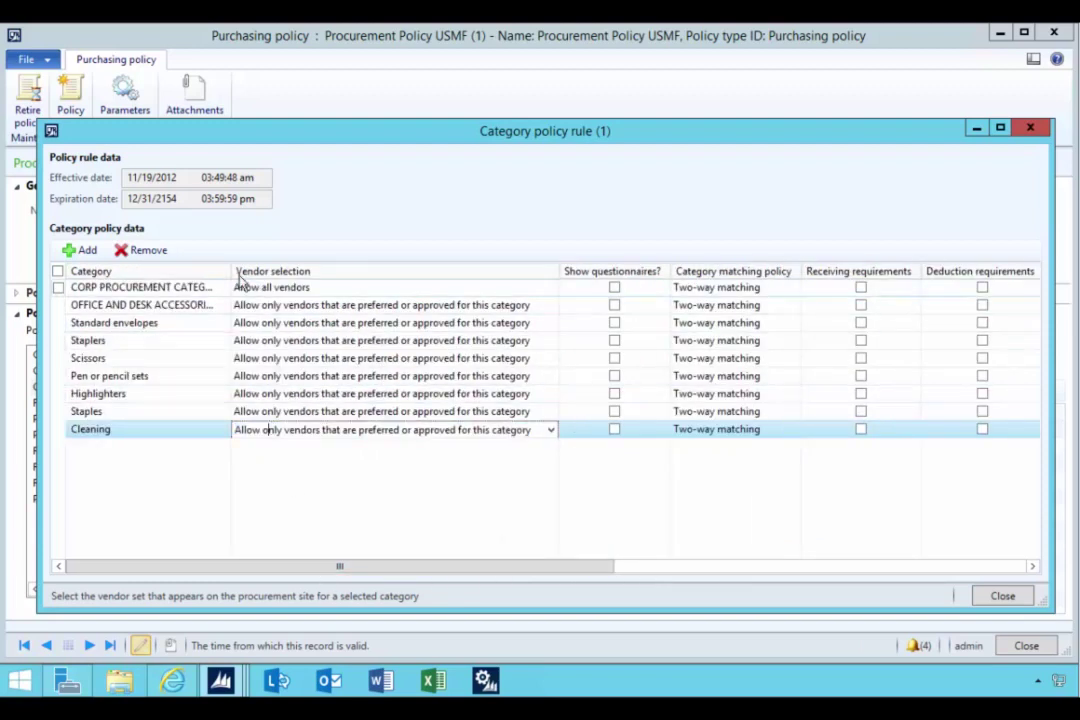
click(551, 430)
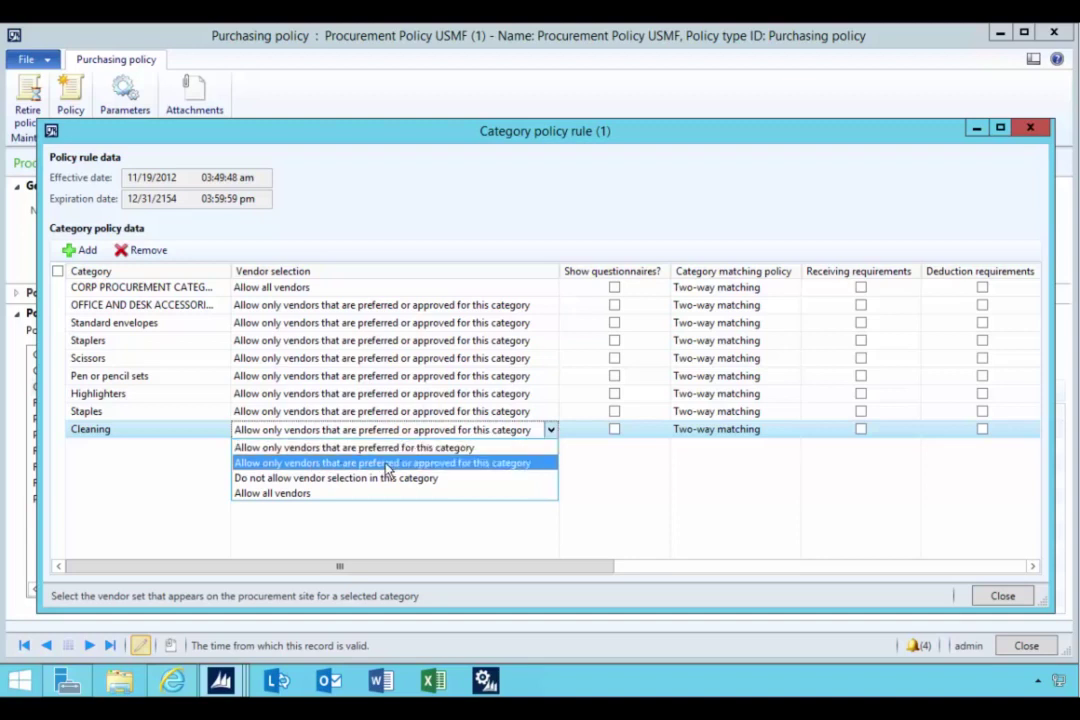
click(424, 466)
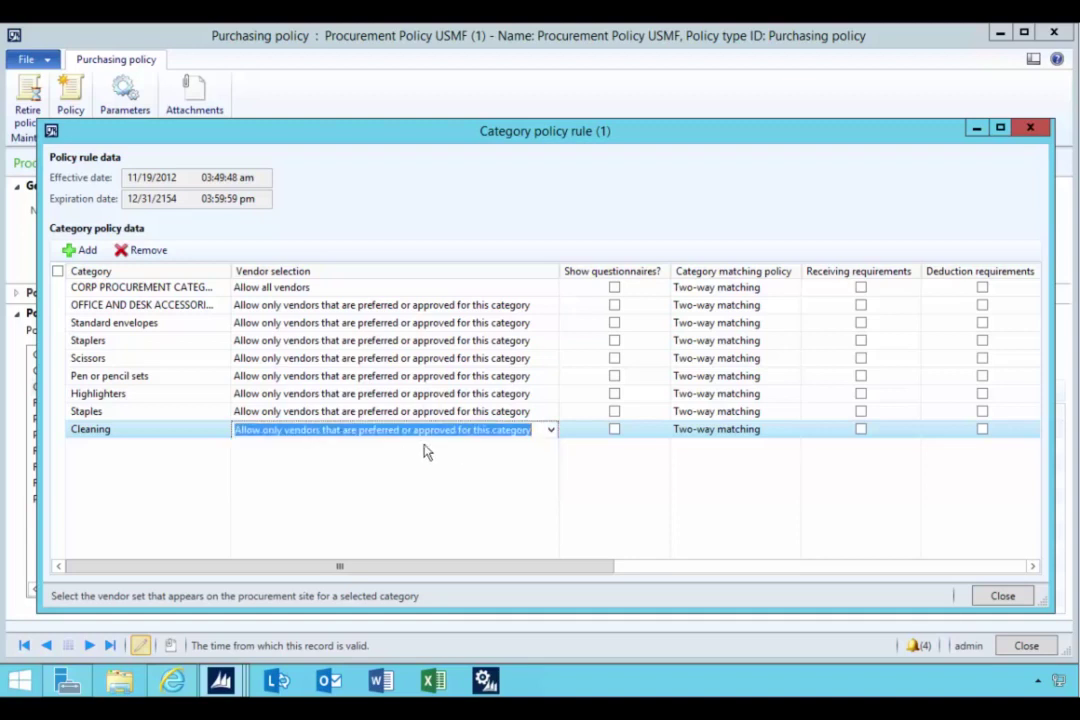
click(1027, 135)
click(1053, 32)
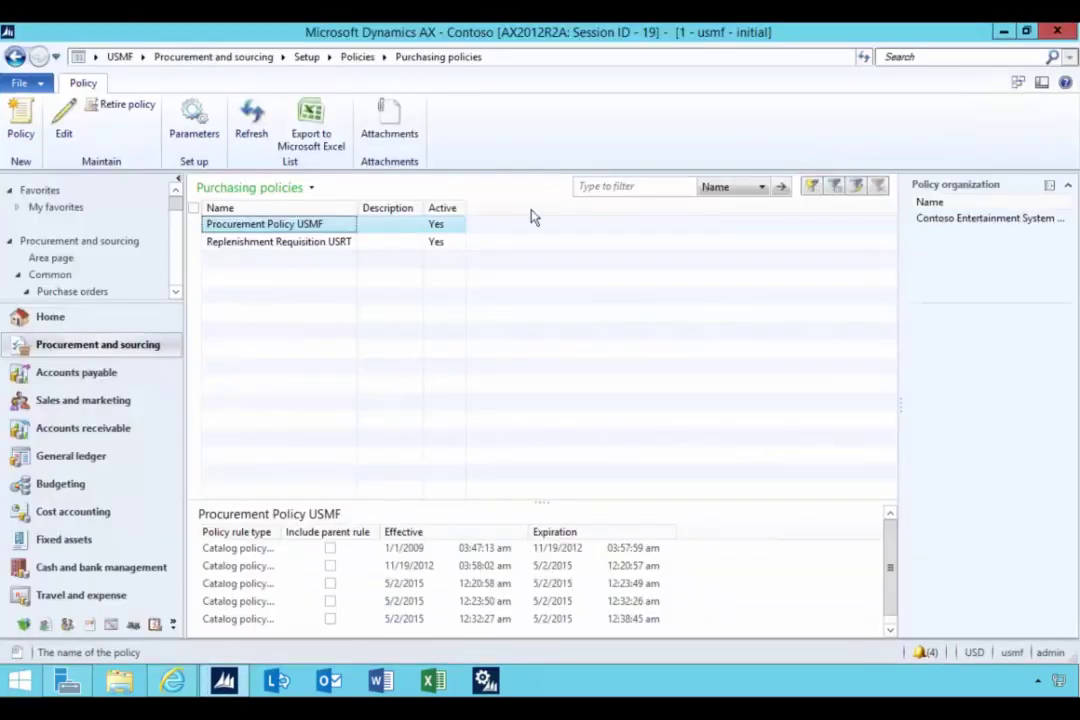
Open the procurement categories and display the Cleaning category under WORKPLACE SERVICES with its General section collapsed
click(251, 57)
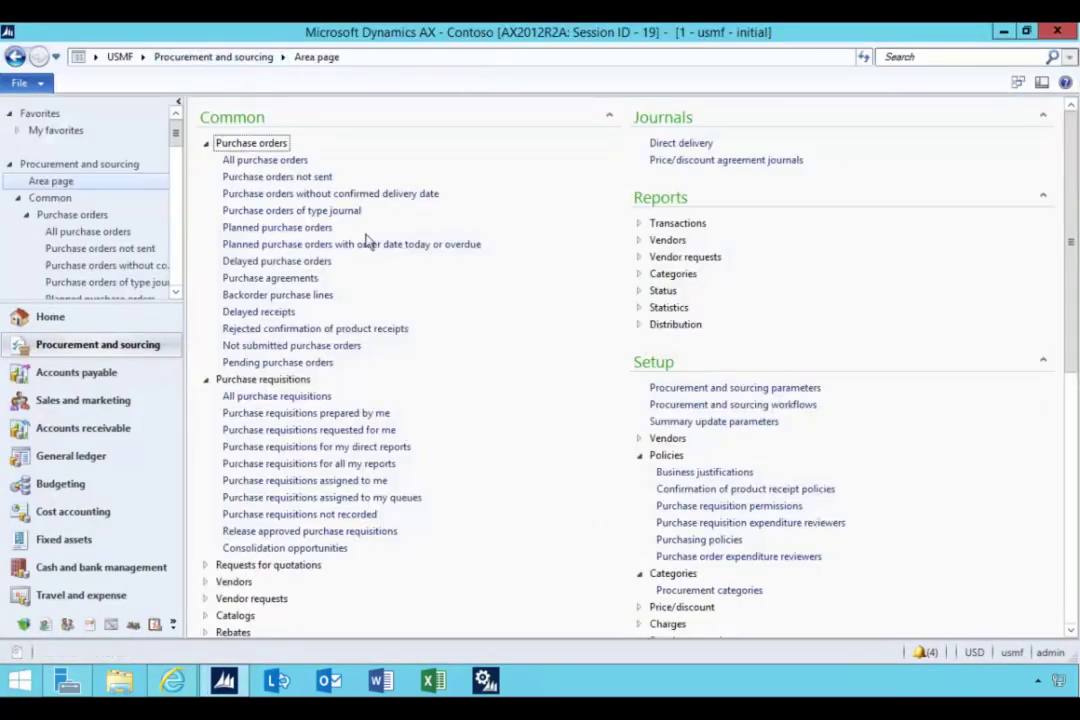
scroll(638, 478, down, 1)
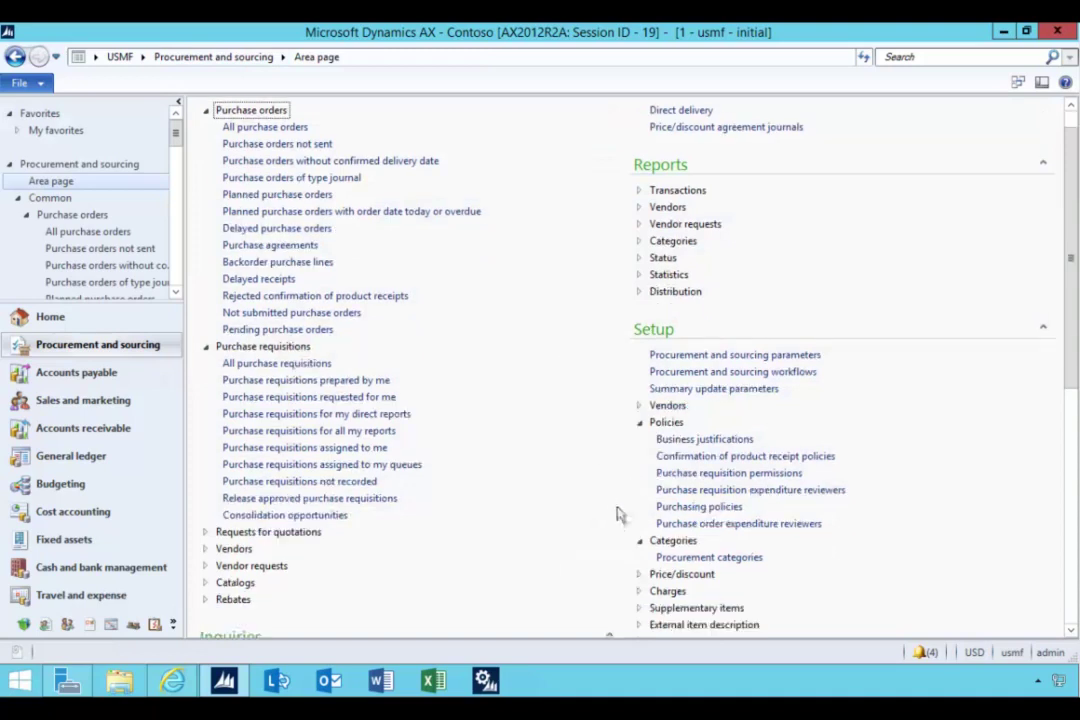
click(731, 567)
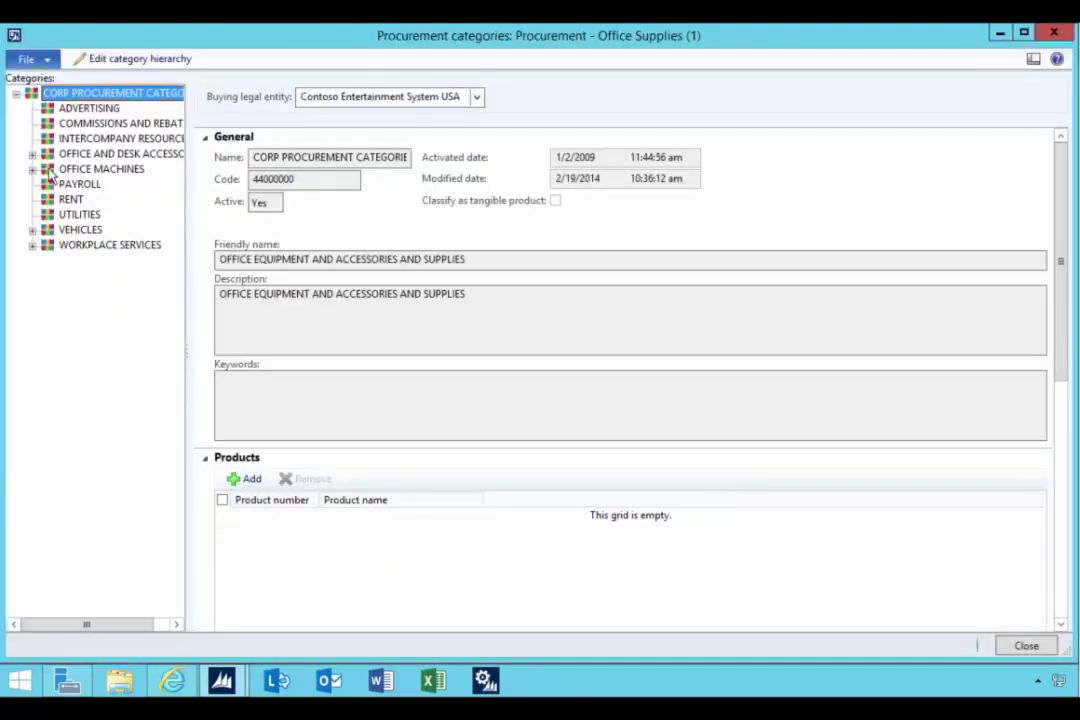
click(32, 245)
click(95, 262)
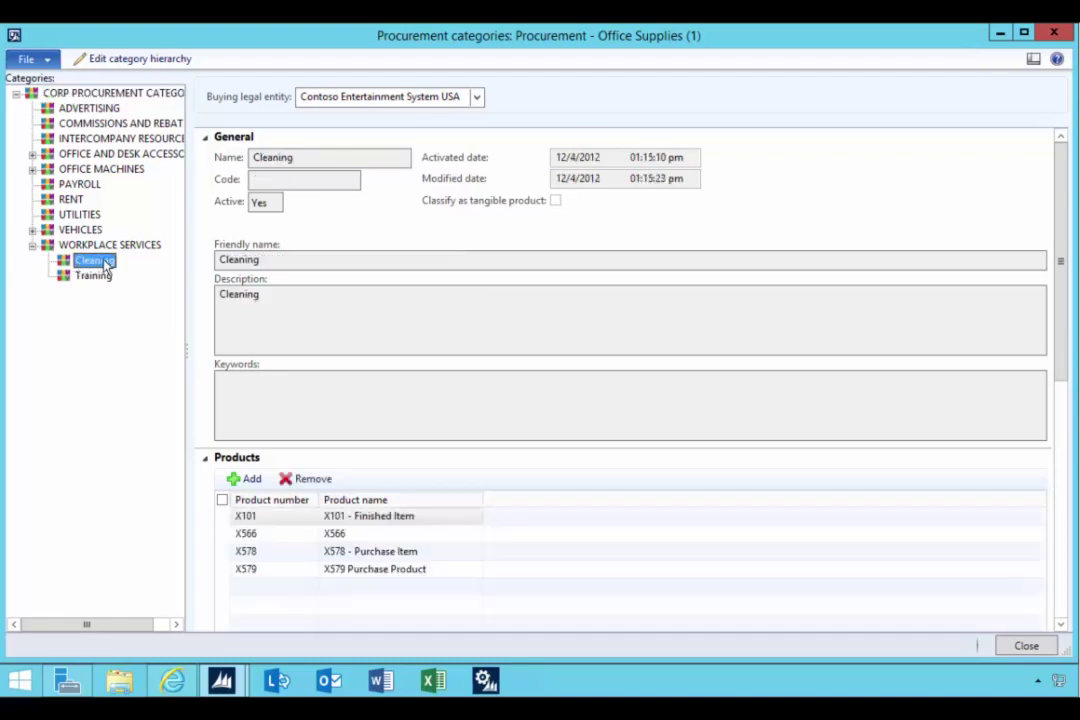
click(205, 138)
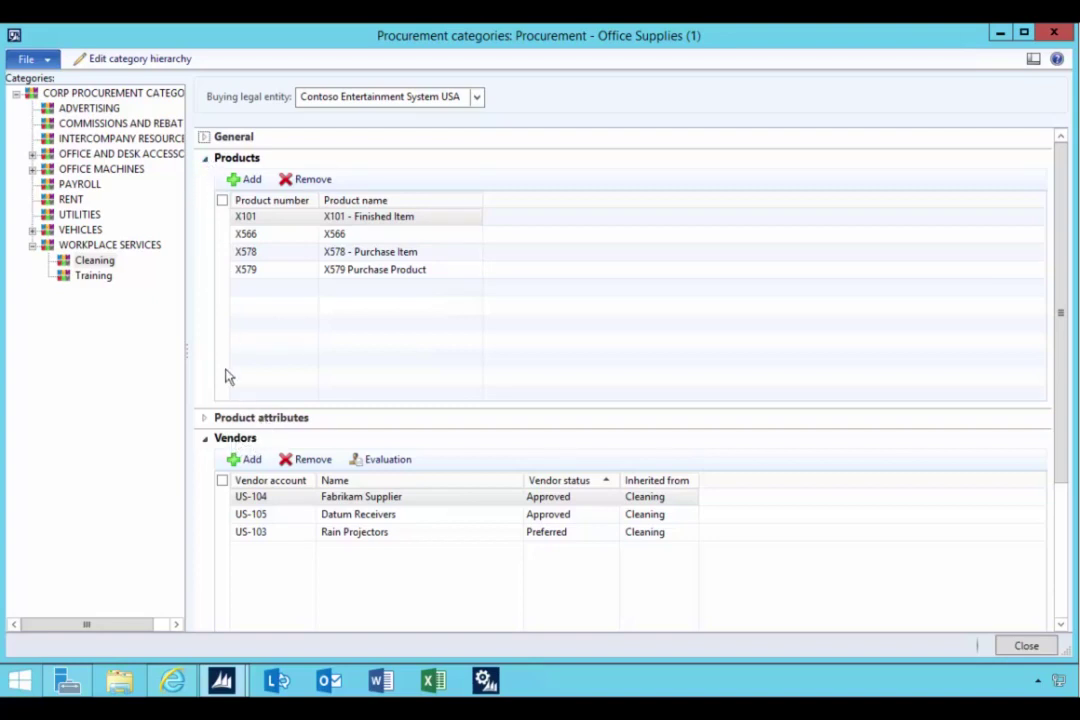
Review the vendors assigned to the Cleaning category and the available vendor status options, and close the procurement categories
click(270, 503)
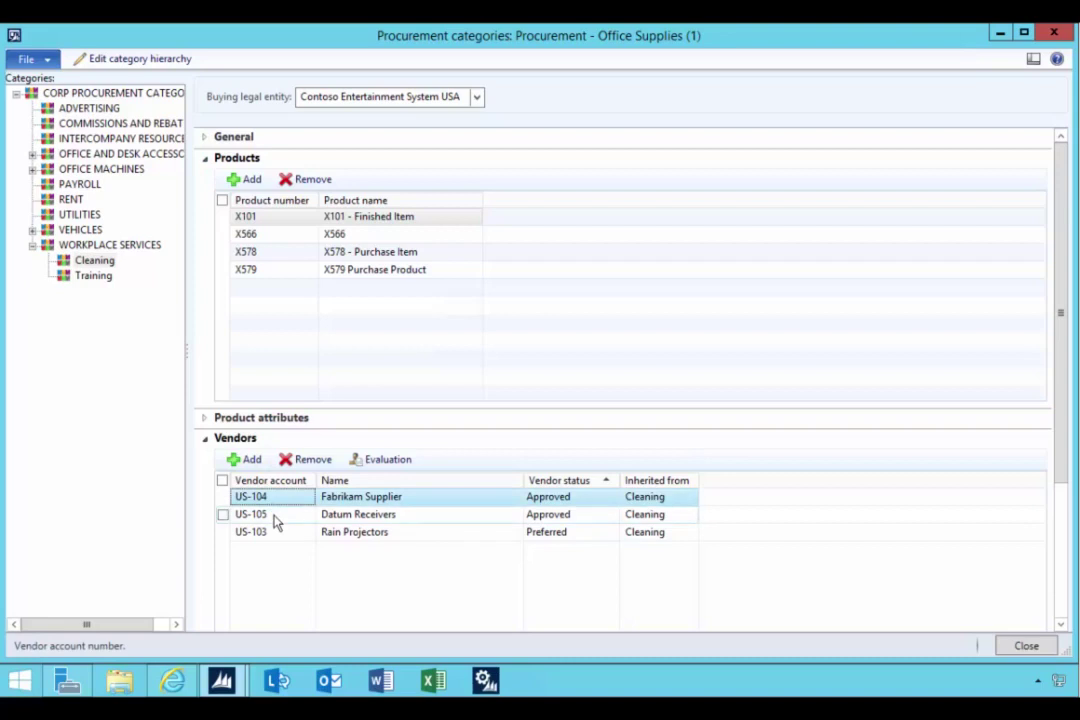
click(276, 520)
click(277, 533)
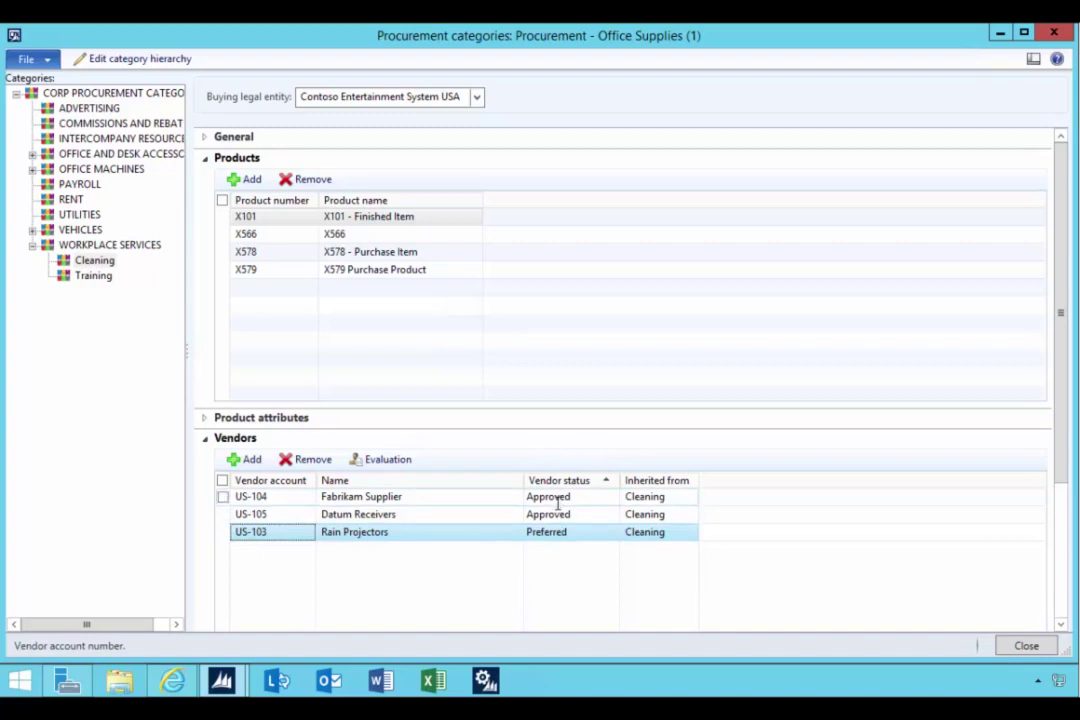
click(608, 533)
click(612, 533)
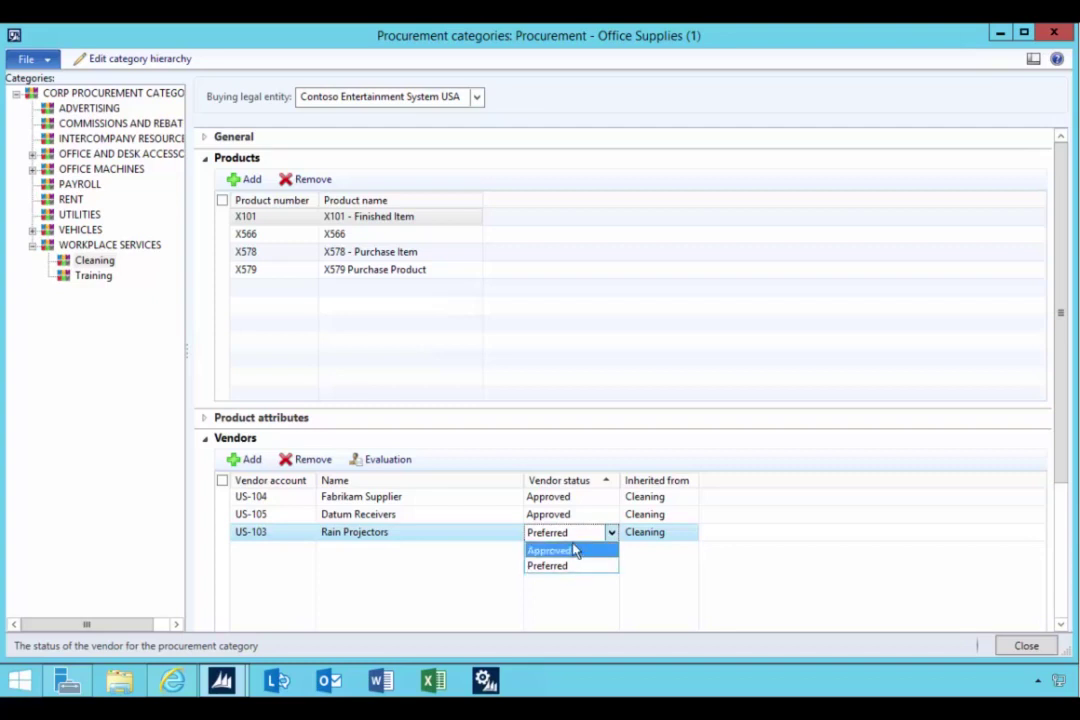
click(586, 533)
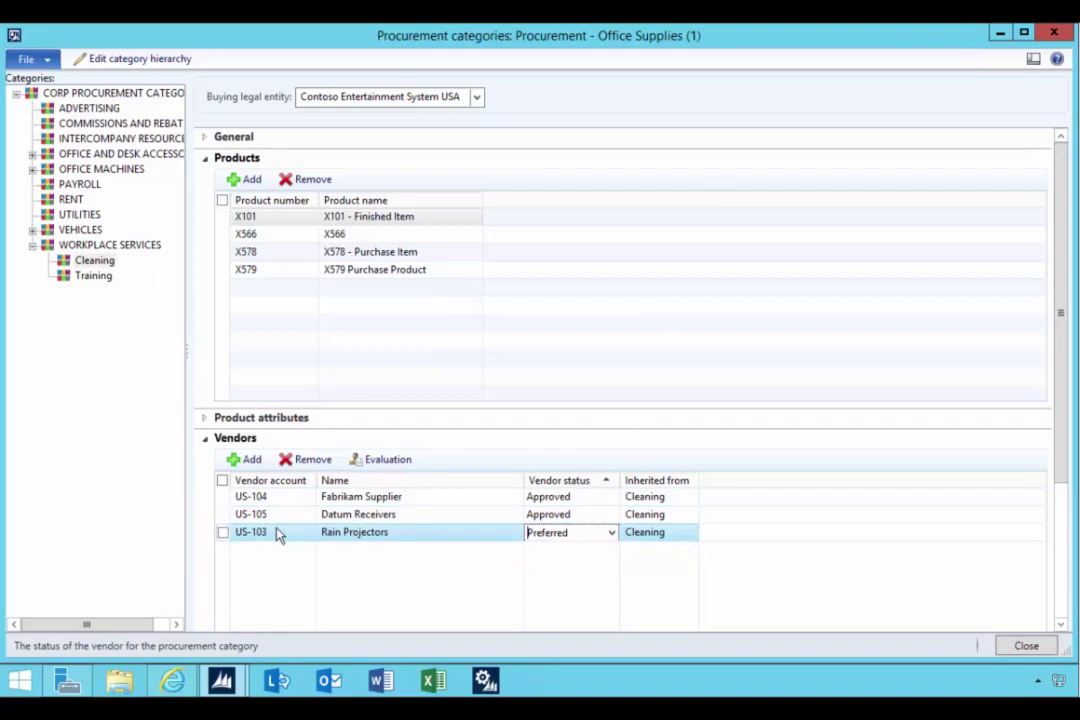
click(1047, 38)
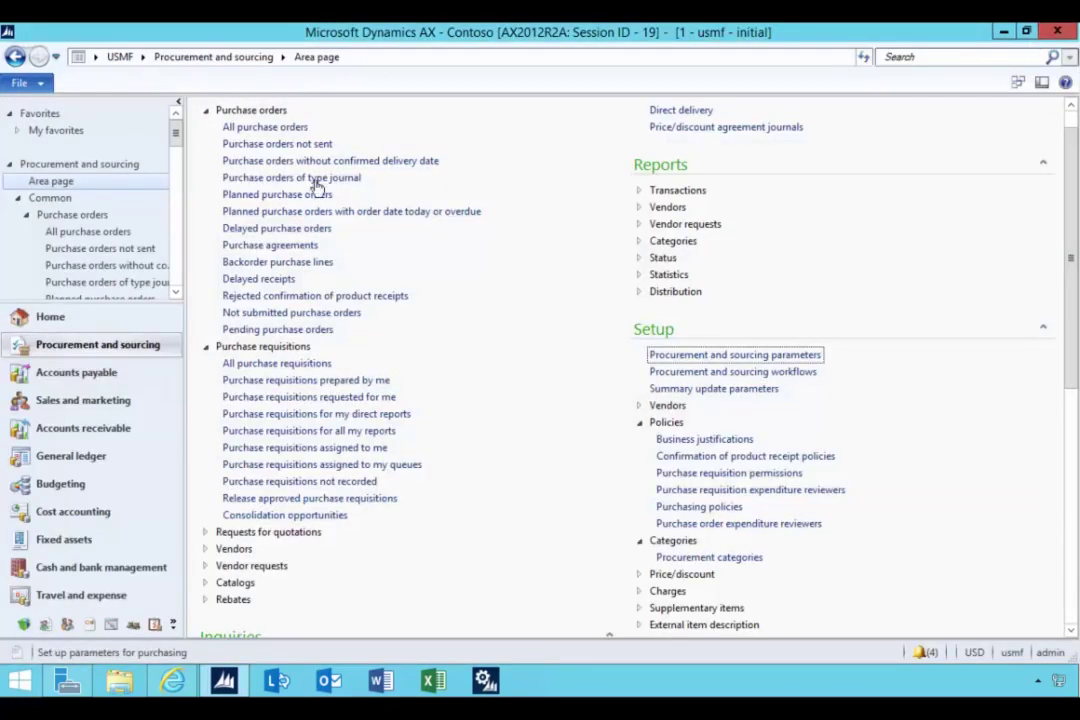
Create a new purchase requisition named "Purch Req Cat Policy" with the requisition purpose Consumption
click(297, 368)
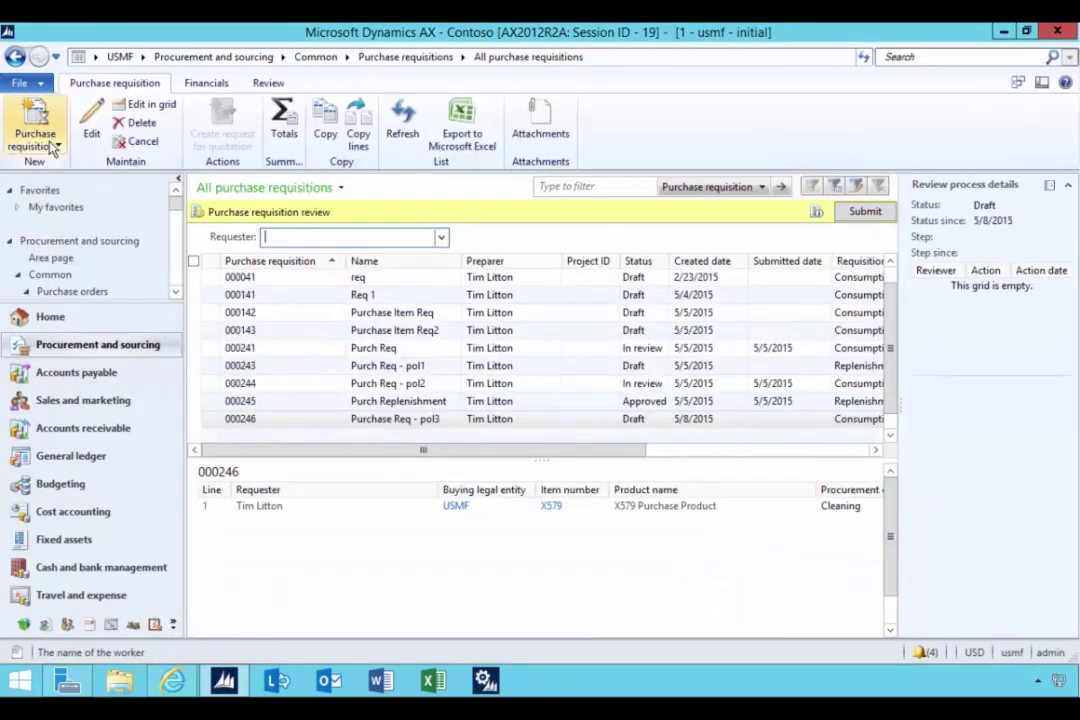
click(52, 146)
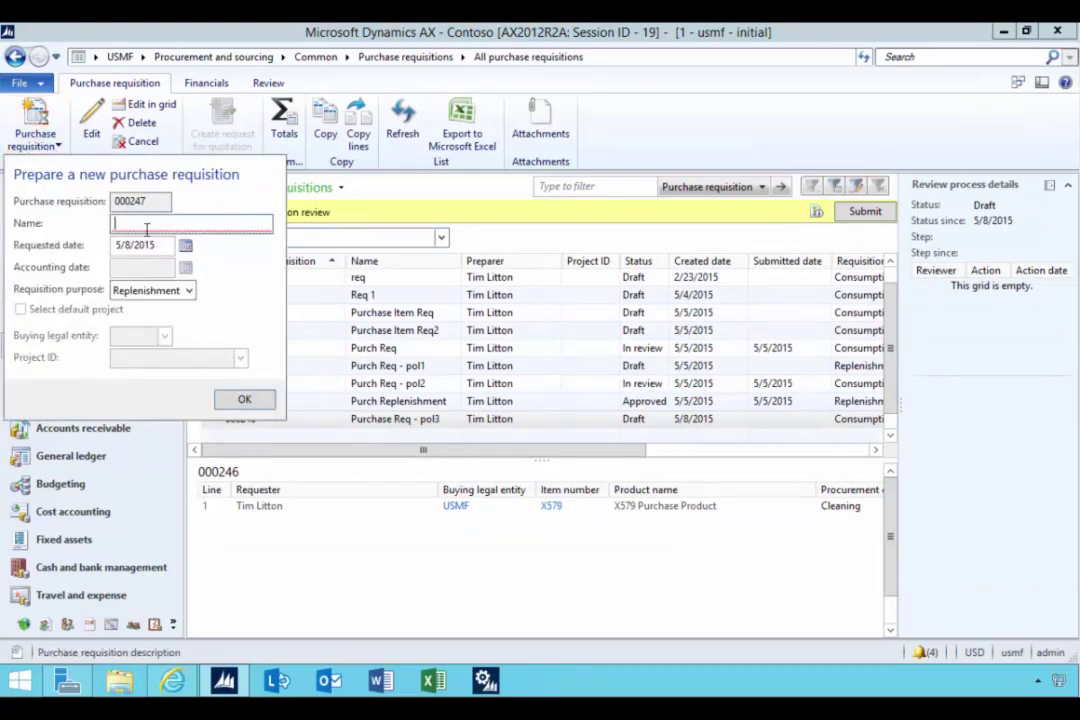
text(Purch)
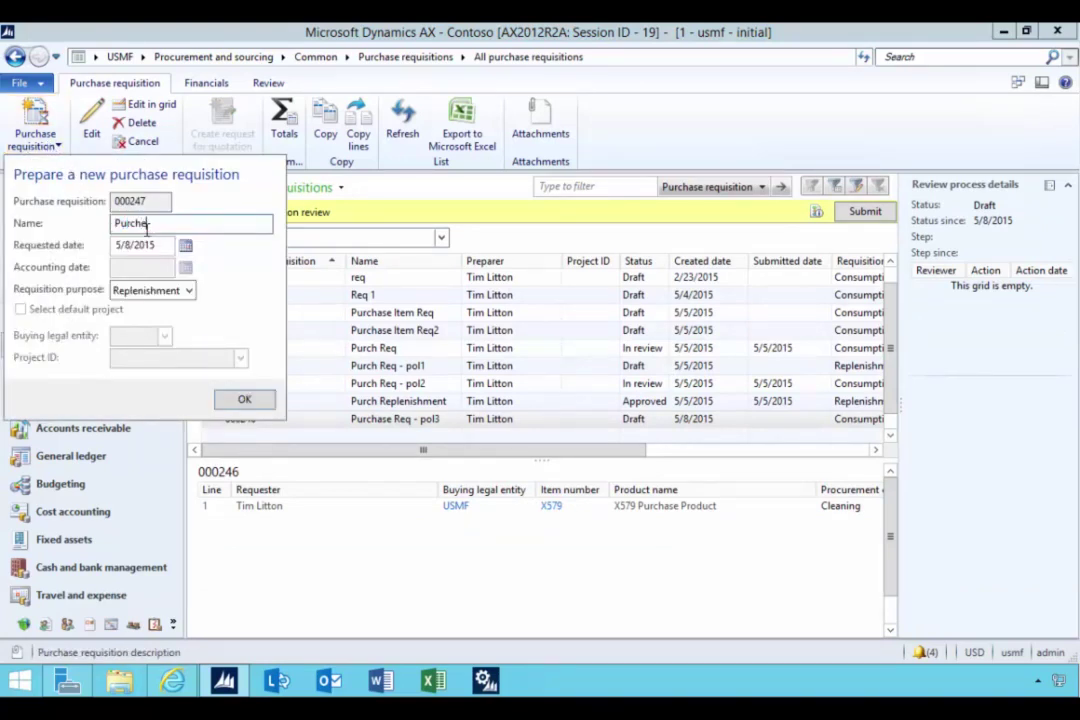
text( Req Cat Policy)
click(188, 290)
click(150, 309)
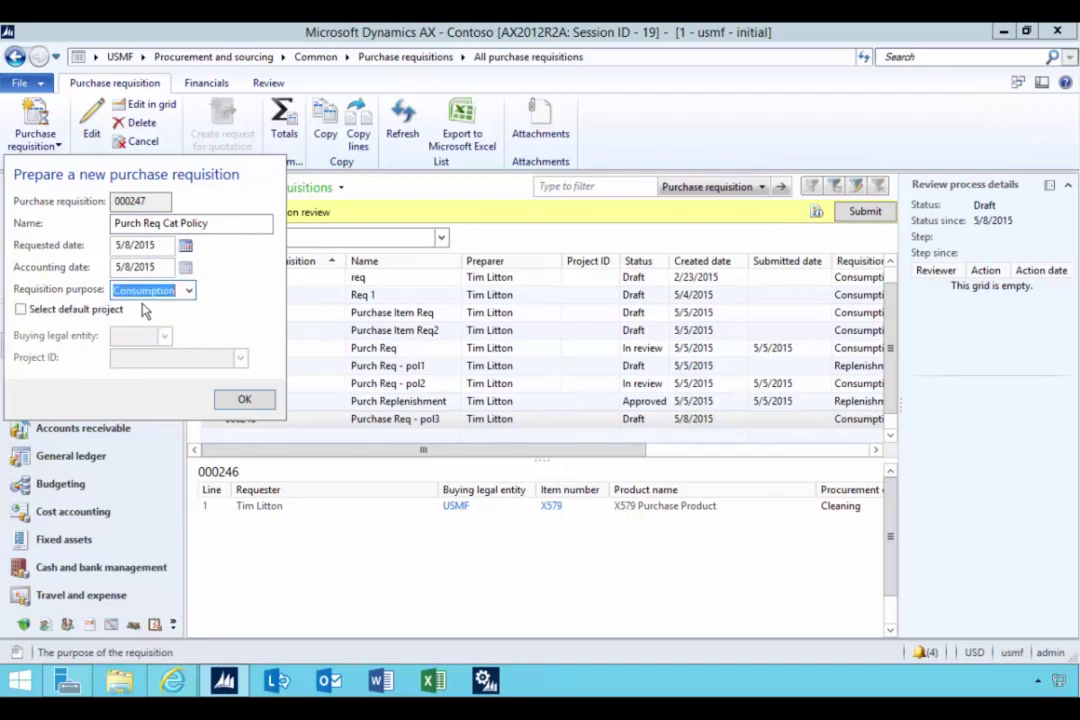
click(240, 398)
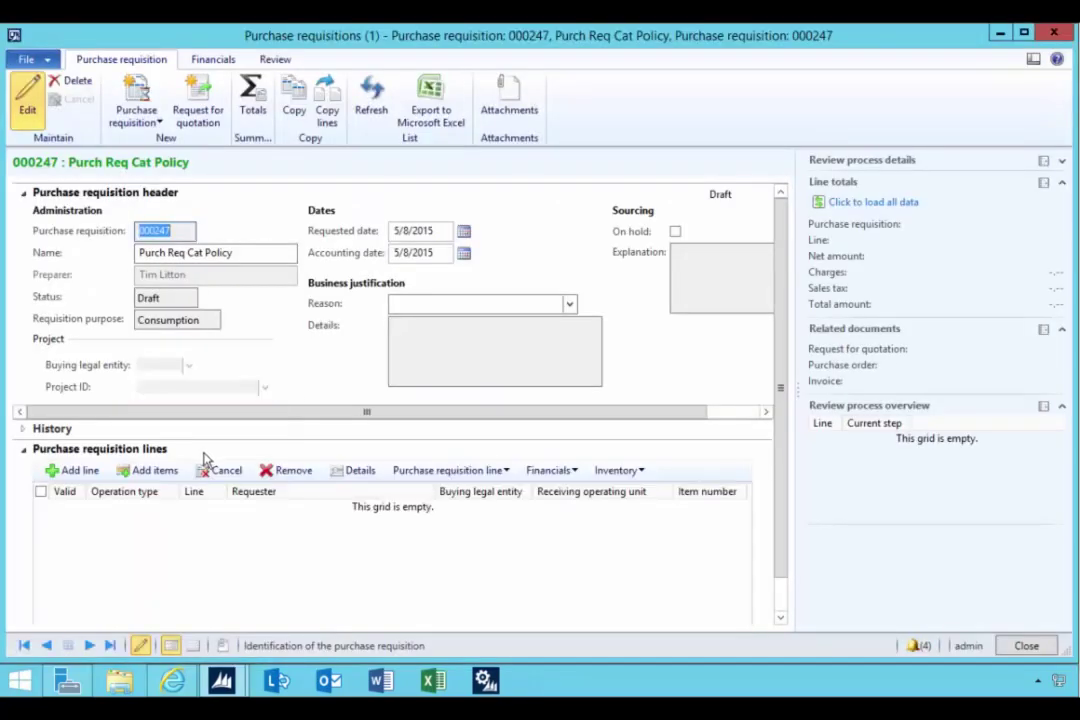
Start a non-catalog item for the requisition with the product name "Line" and the Cleaning category under WORKPLACE SERVICES
click(74, 475)
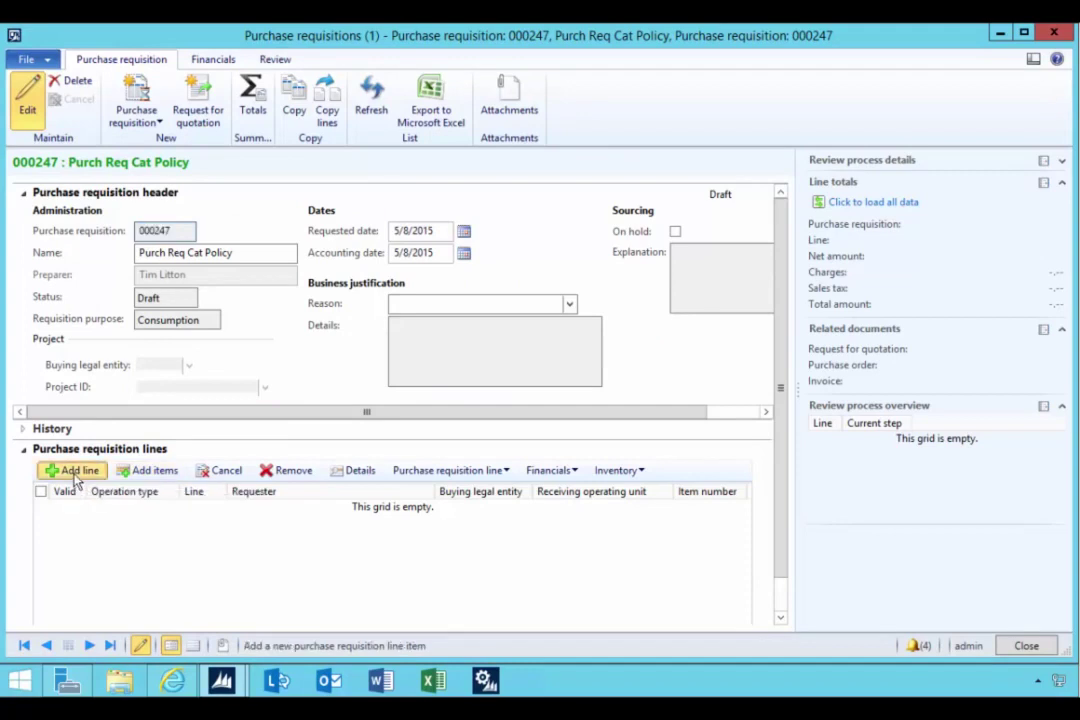
click(276, 480)
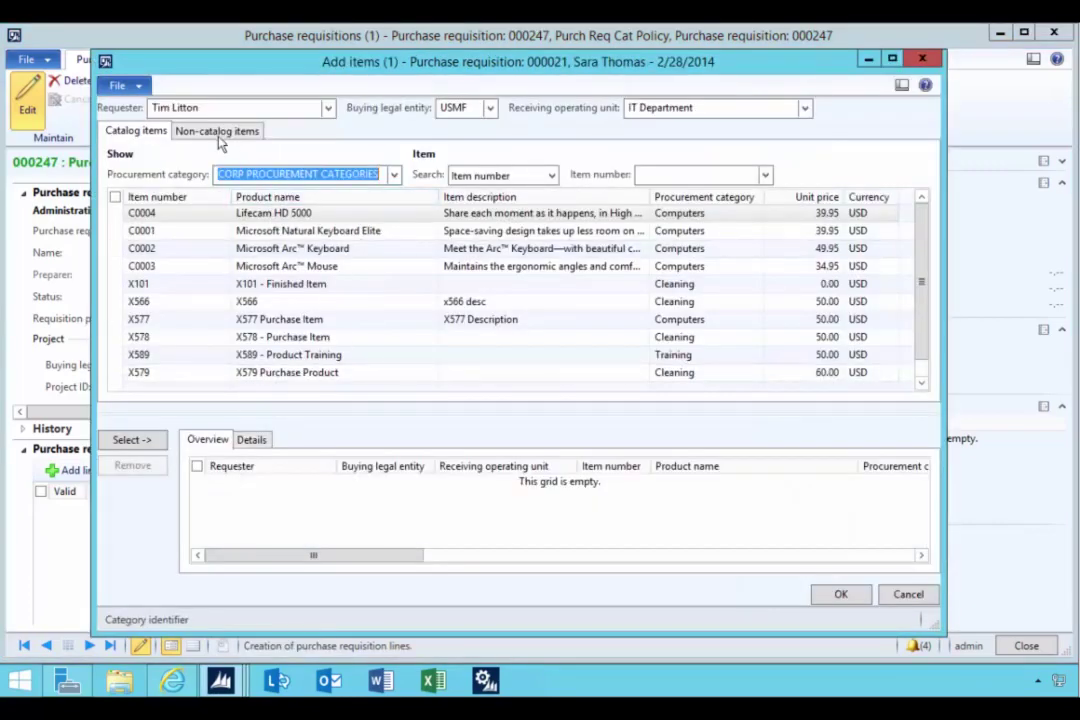
click(228, 131)
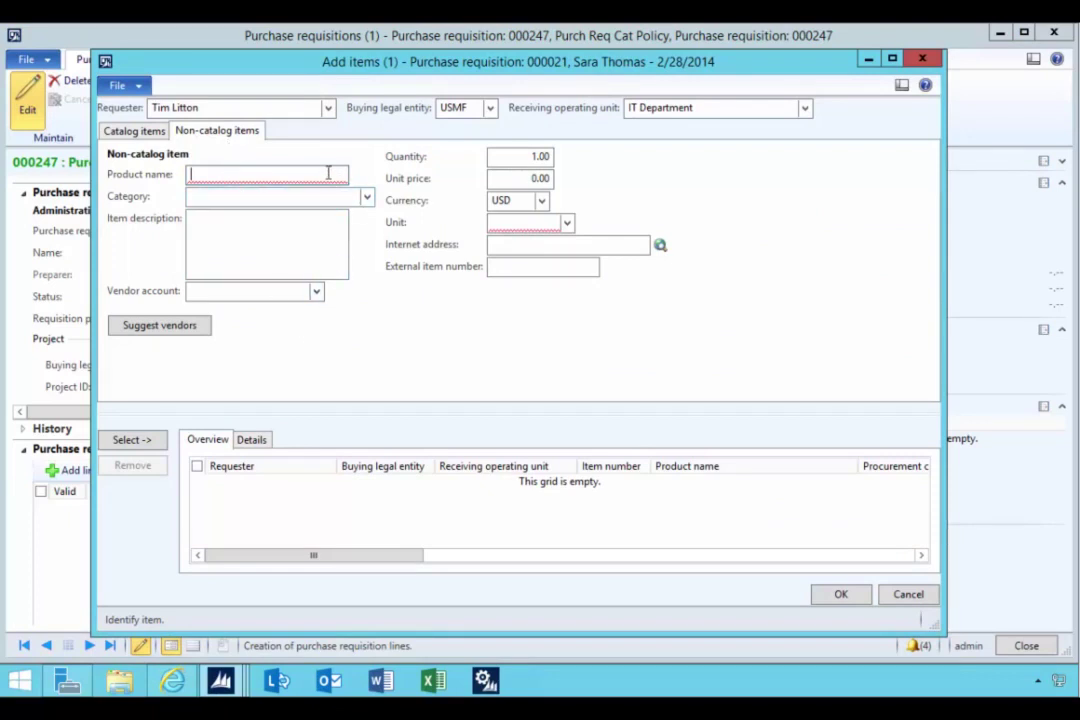
text(Line)
key(Tab)
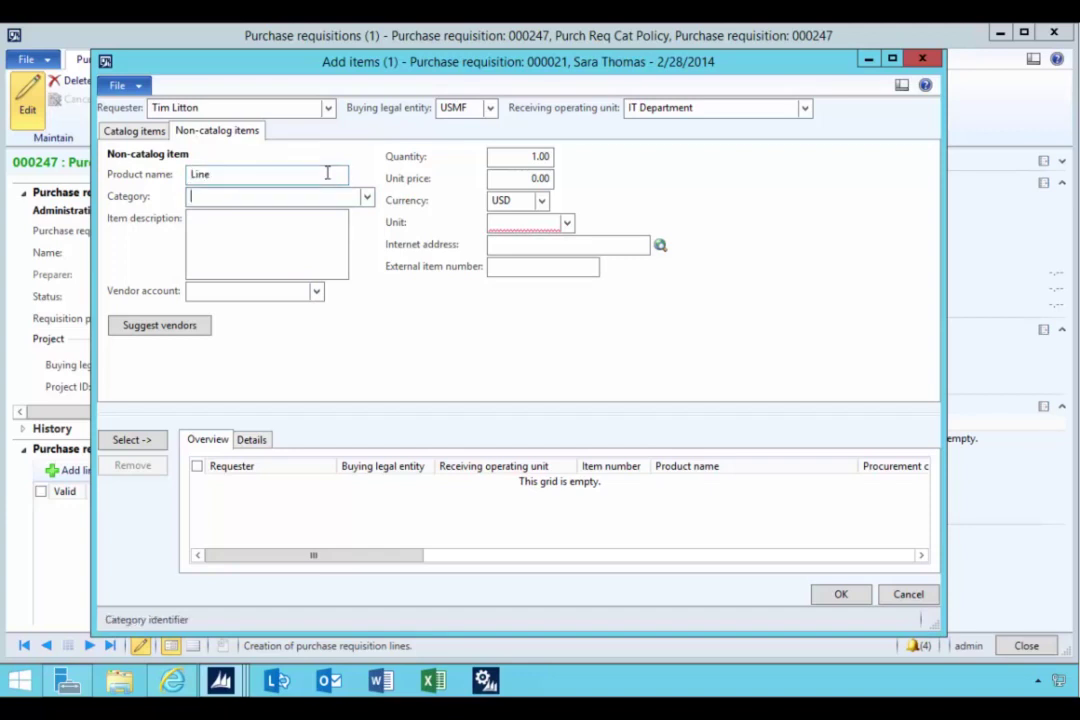
click(367, 198)
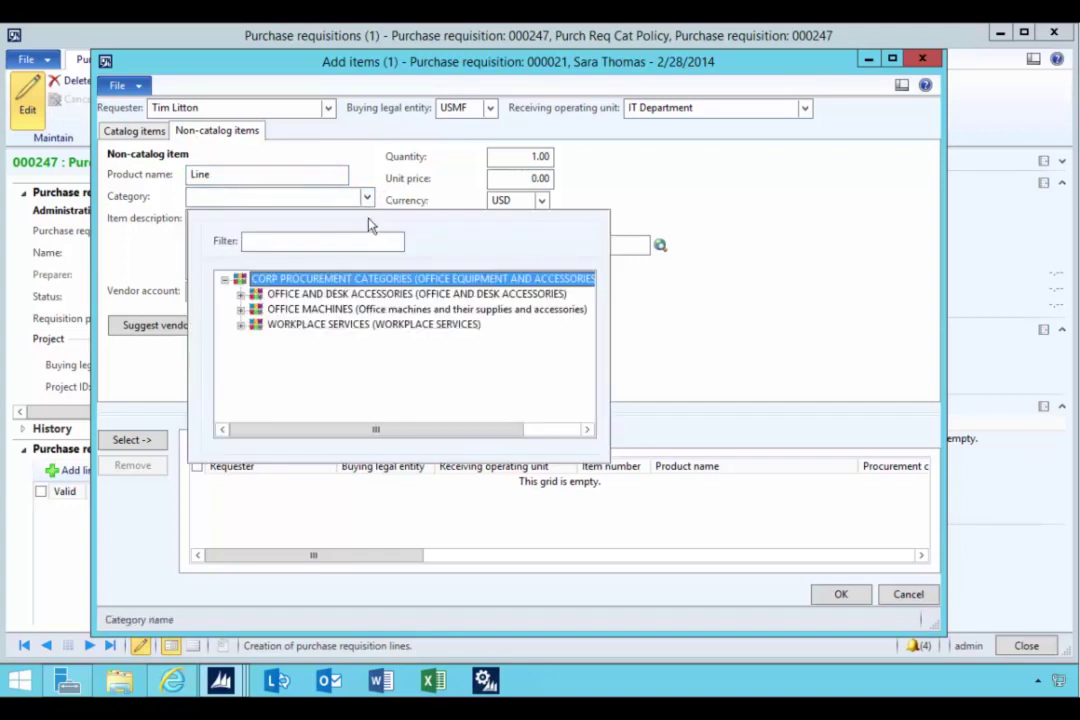
click(240, 324)
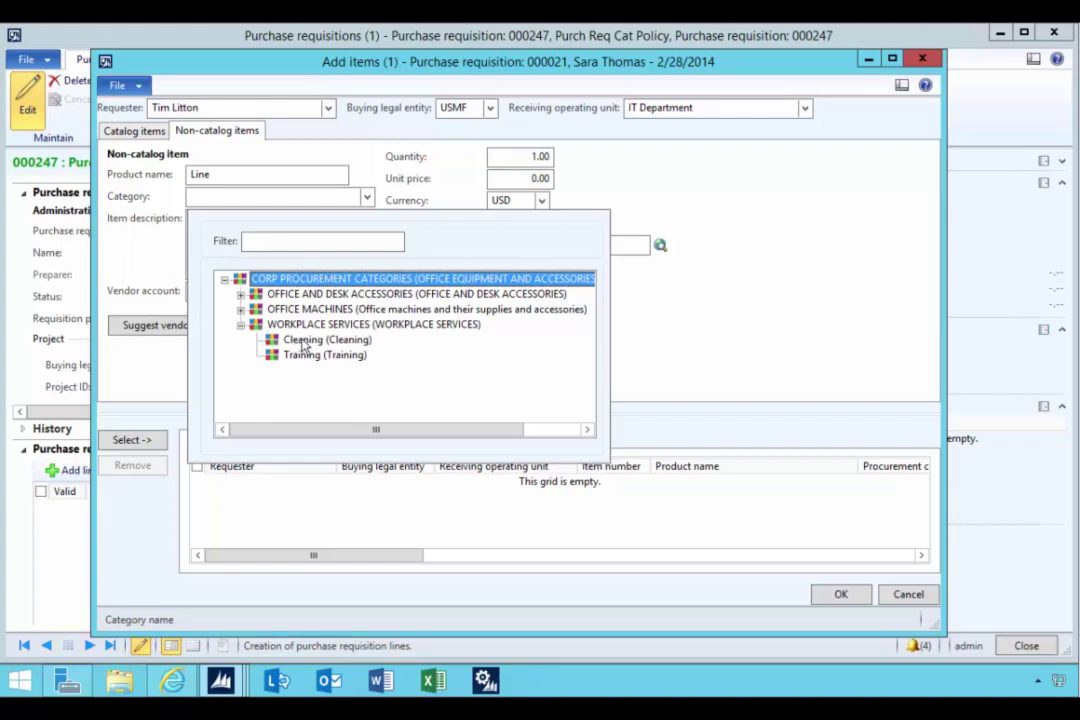
click(303, 343)
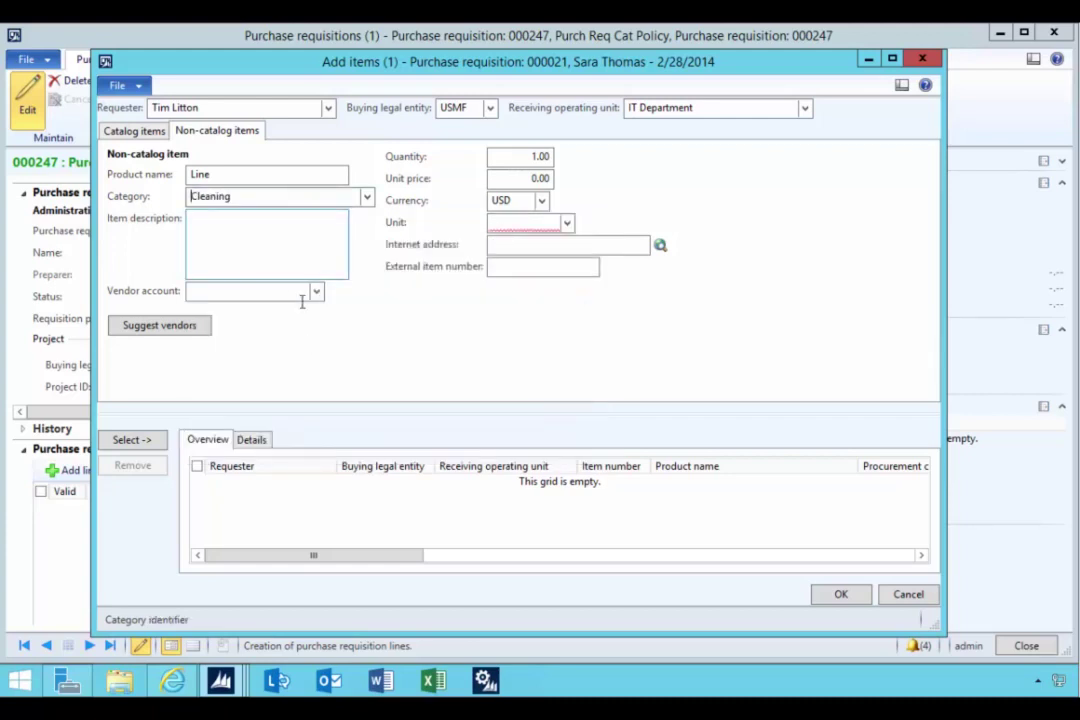
Assign the vendor Rain Projectors and the unit ea to the non-catalog item, and add it to the requisition lines
click(314, 292)
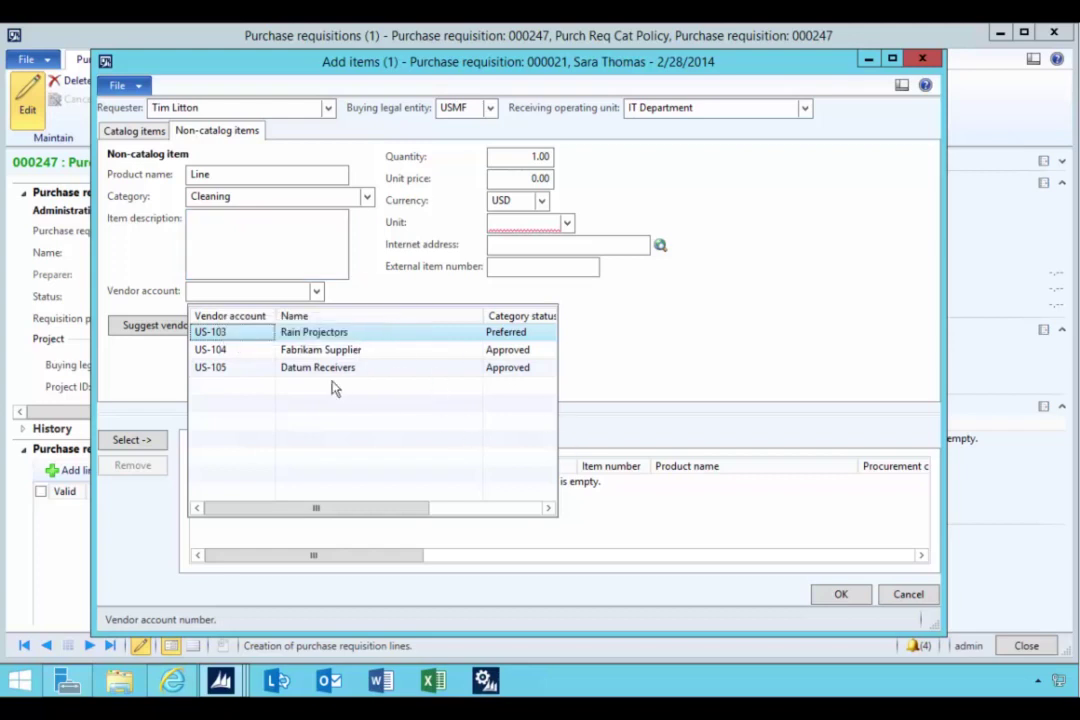
click(228, 334)
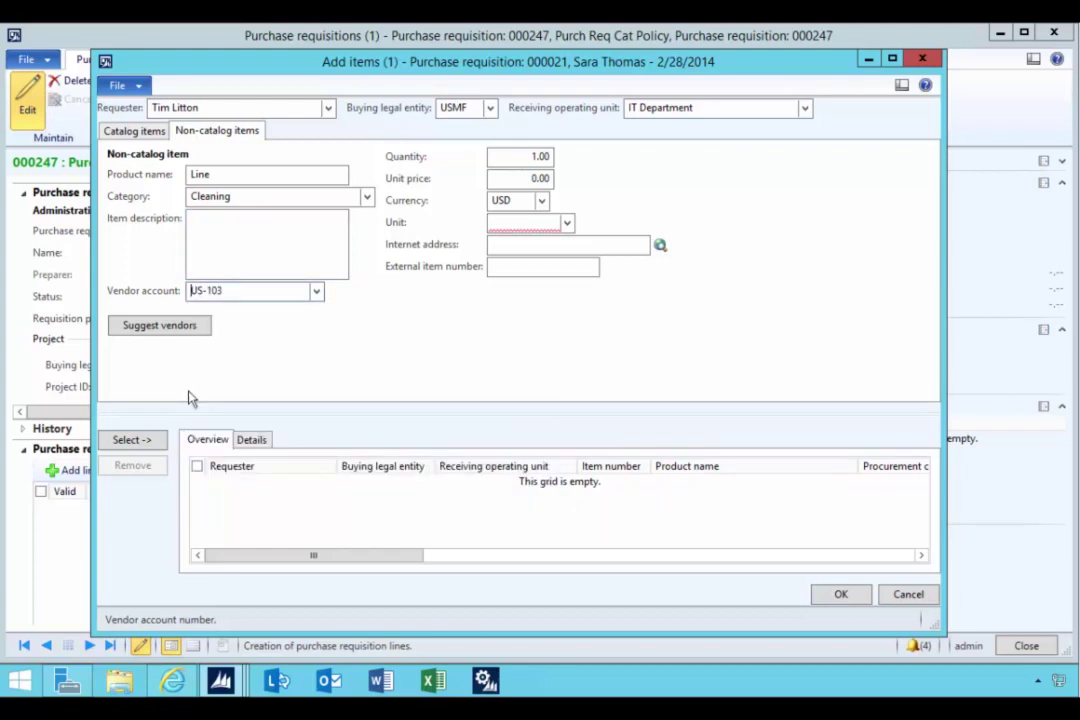
click(130, 440)
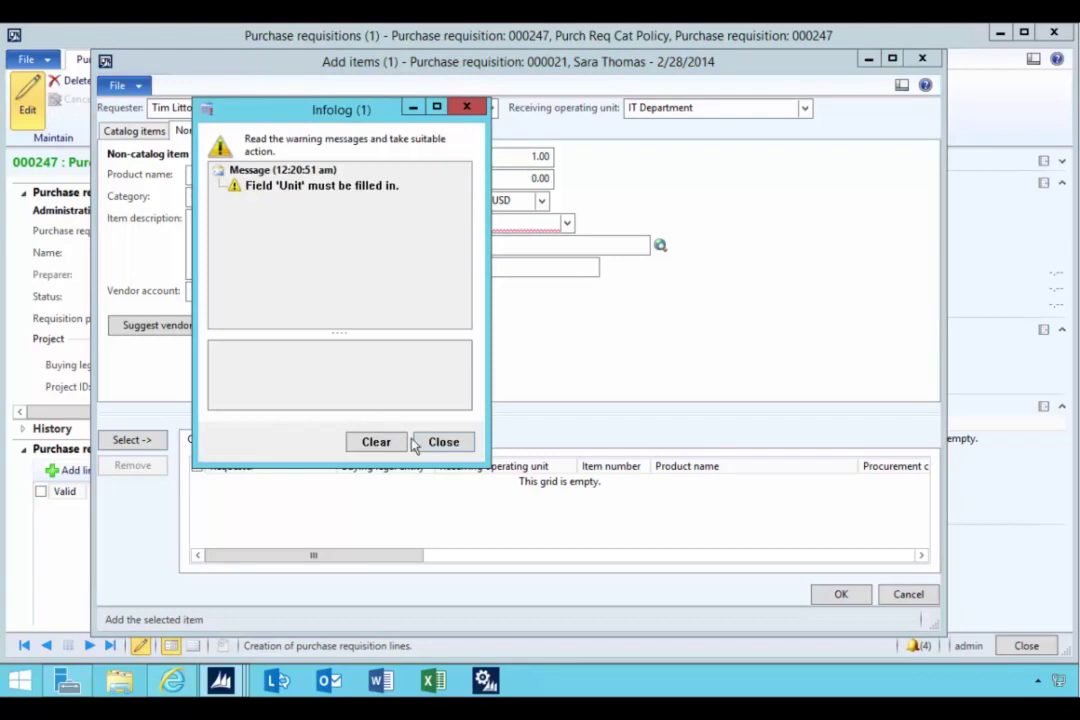
click(441, 445)
click(524, 224)
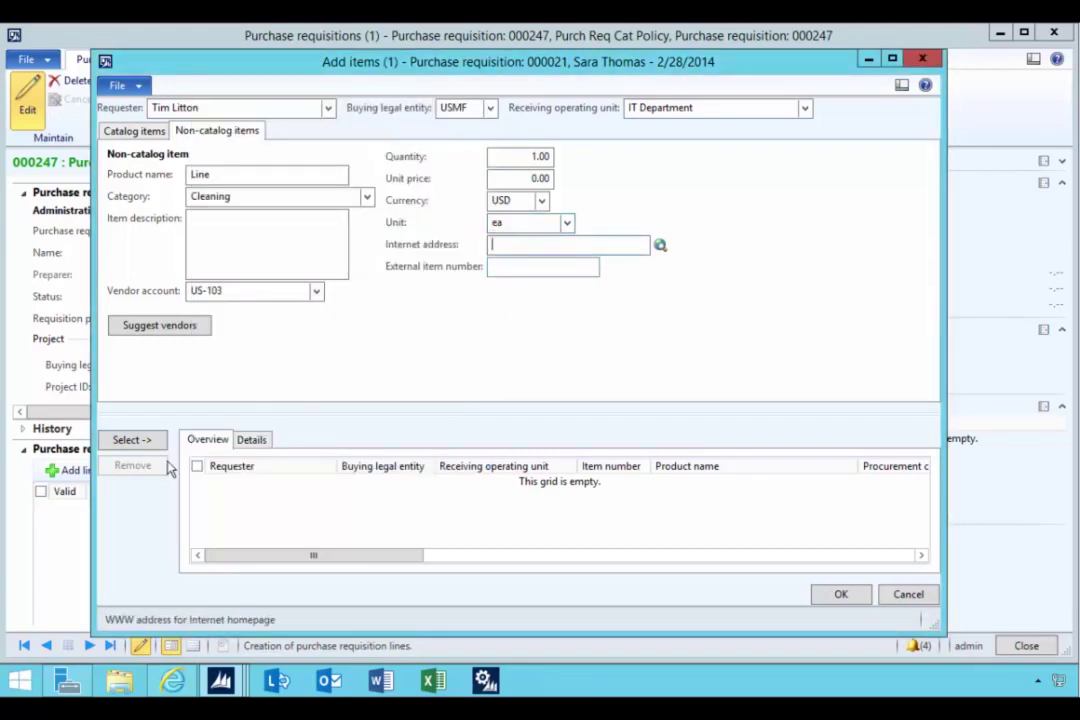
click(142, 440)
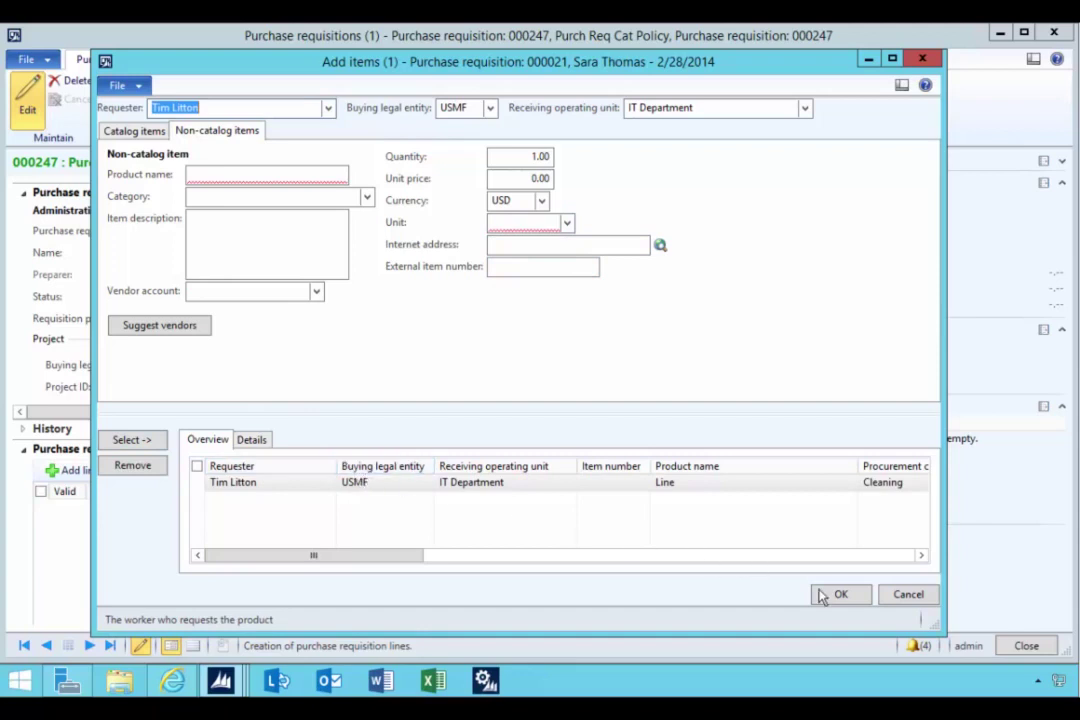
click(836, 594)
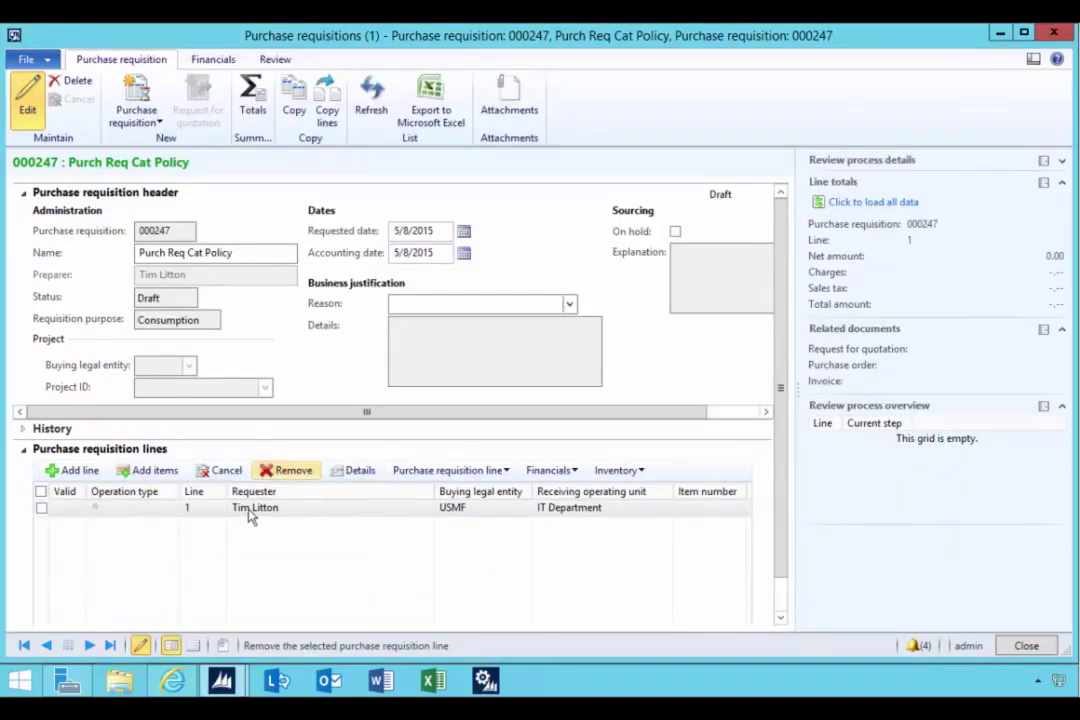
Open the category policy rule of the purchasing policy Procurement Policy USMF from the Procurement and sourcing area page
mouse_move(293, 517)
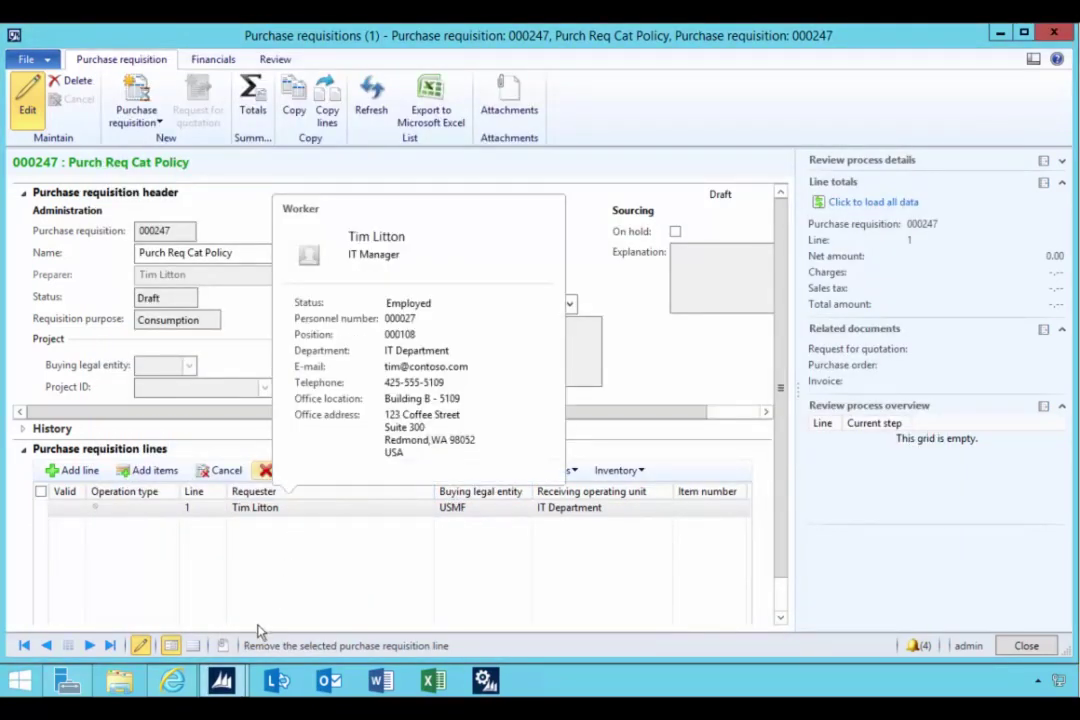
mouse_move(224, 683)
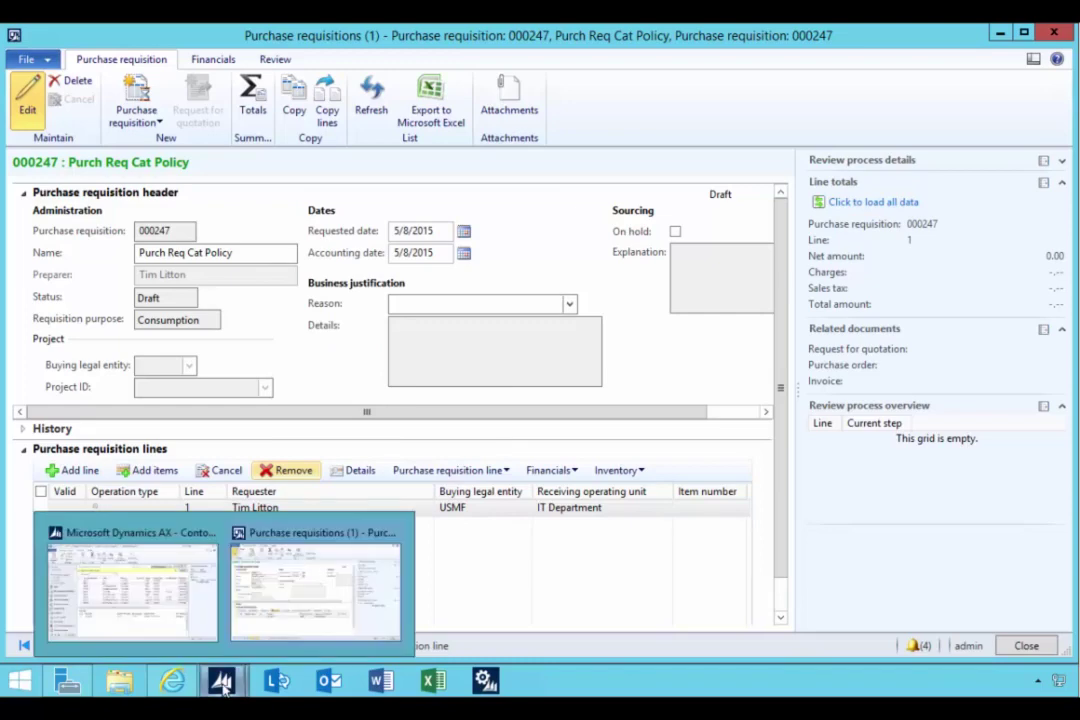
click(150, 615)
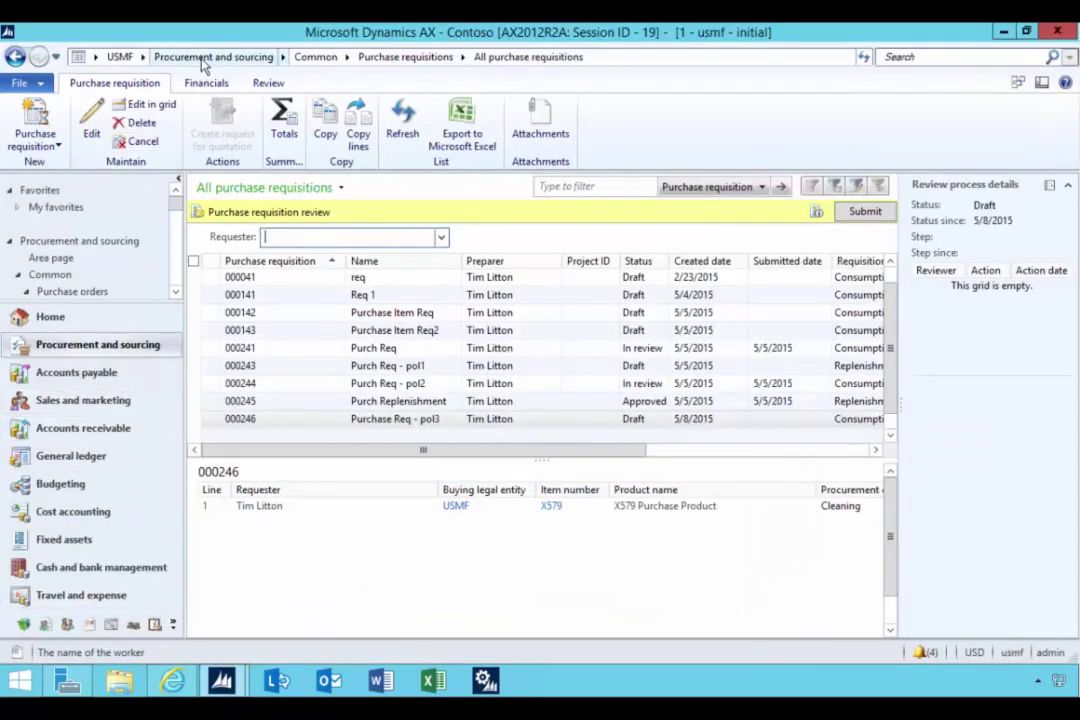
click(175, 57)
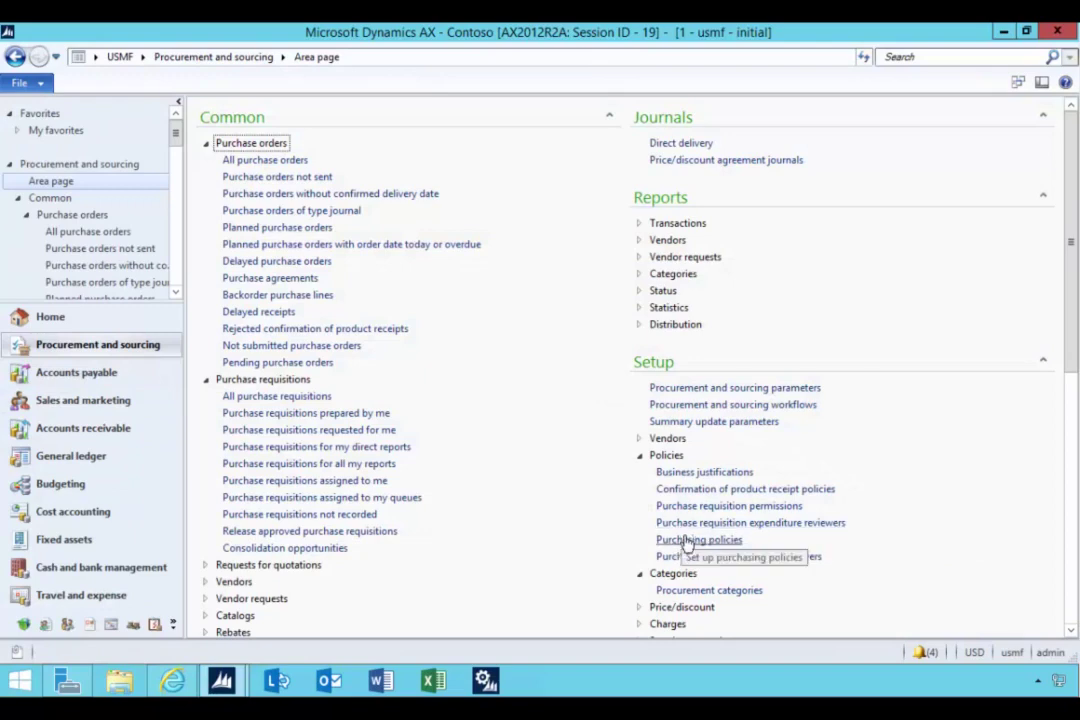
click(679, 539)
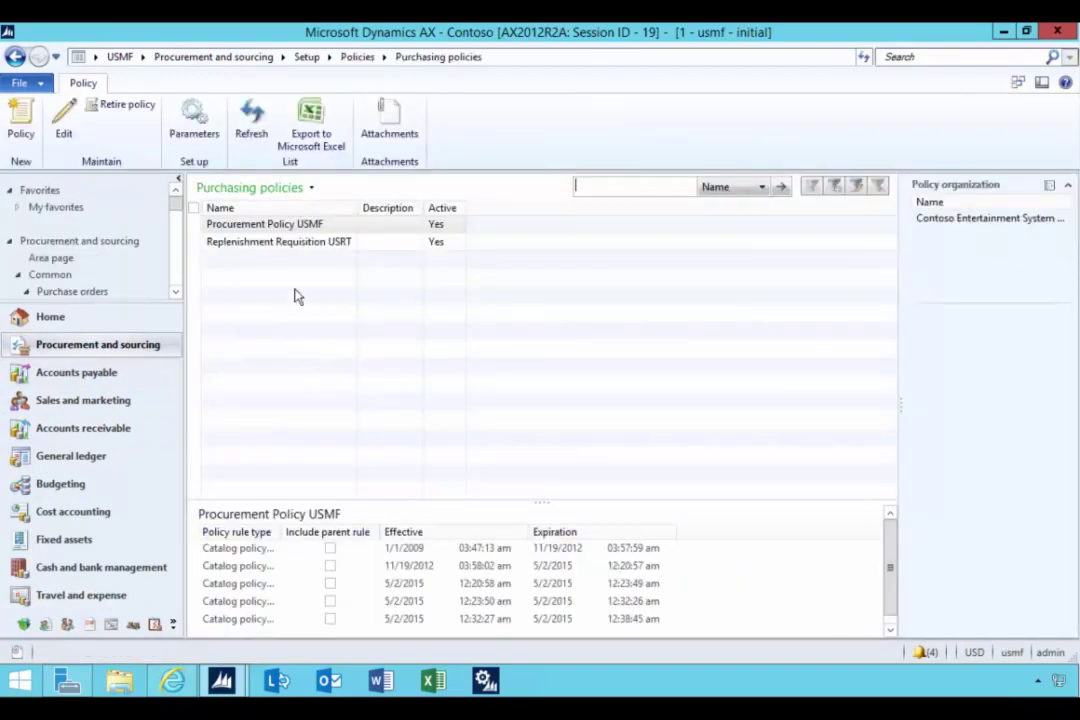
double_click(272, 224)
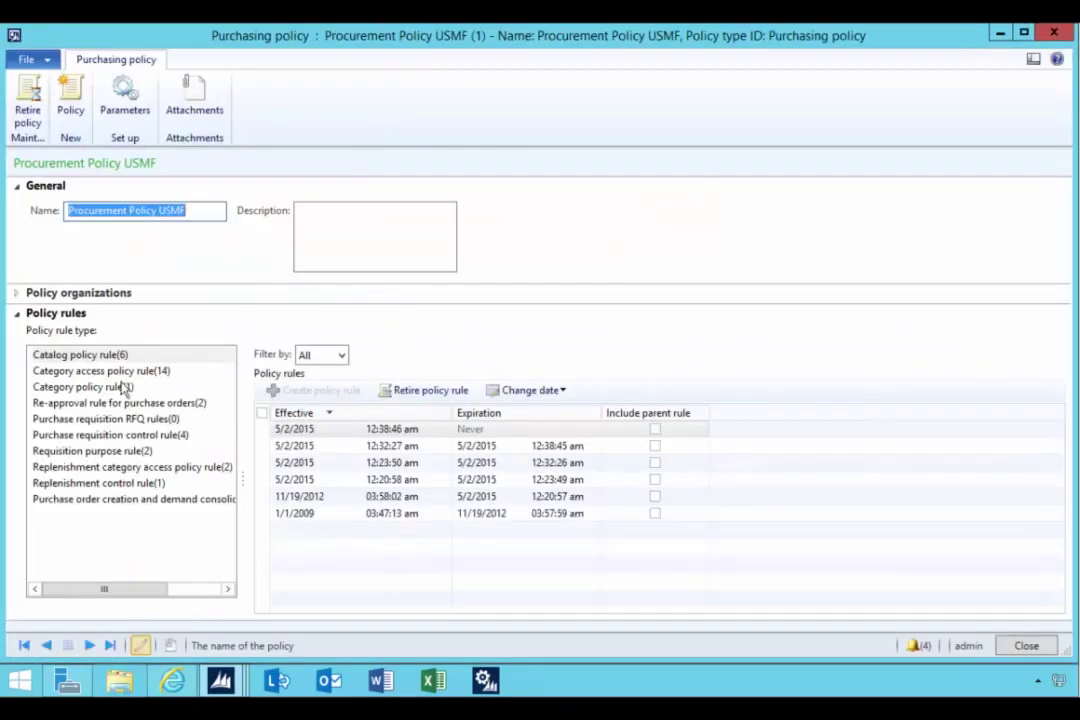
click(106, 389)
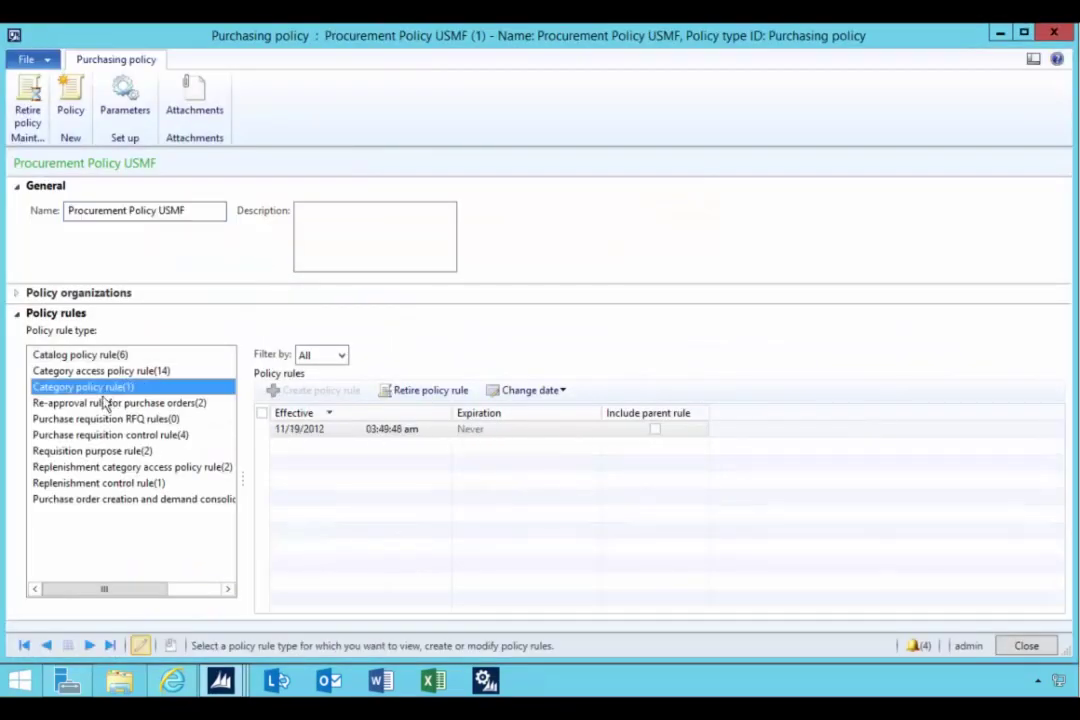
double_click(292, 432)
Set the Cleaning category's vendor selection to "Allow only vendors that are preferred for this category" and close the purchasing policy
click(291, 430)
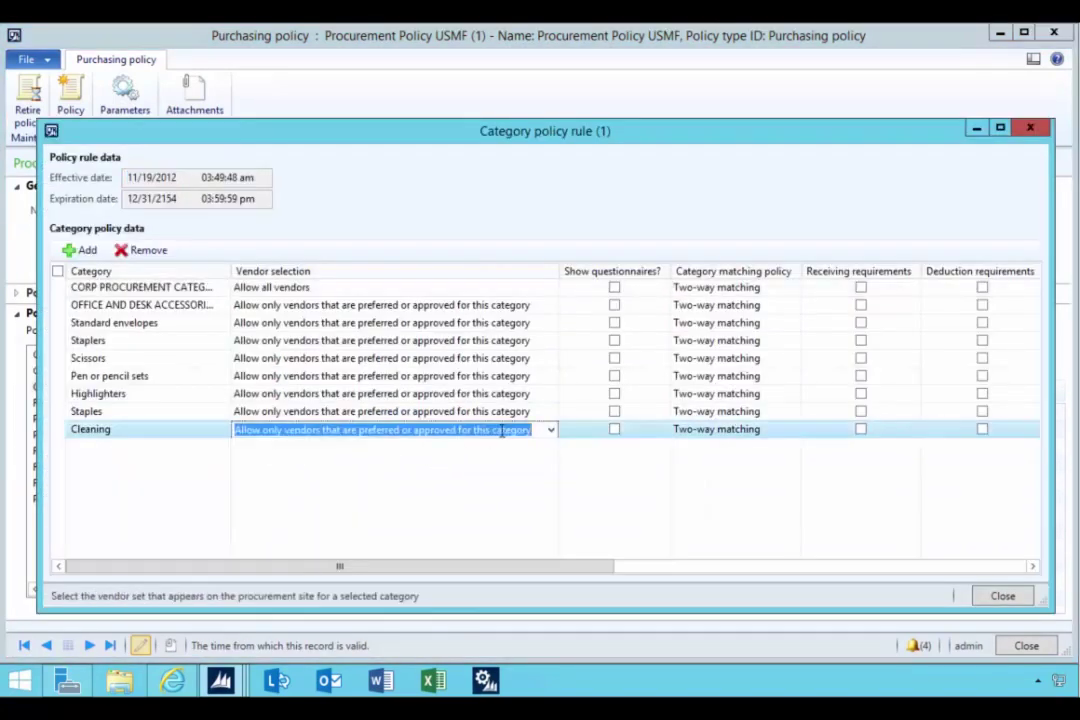
click(551, 430)
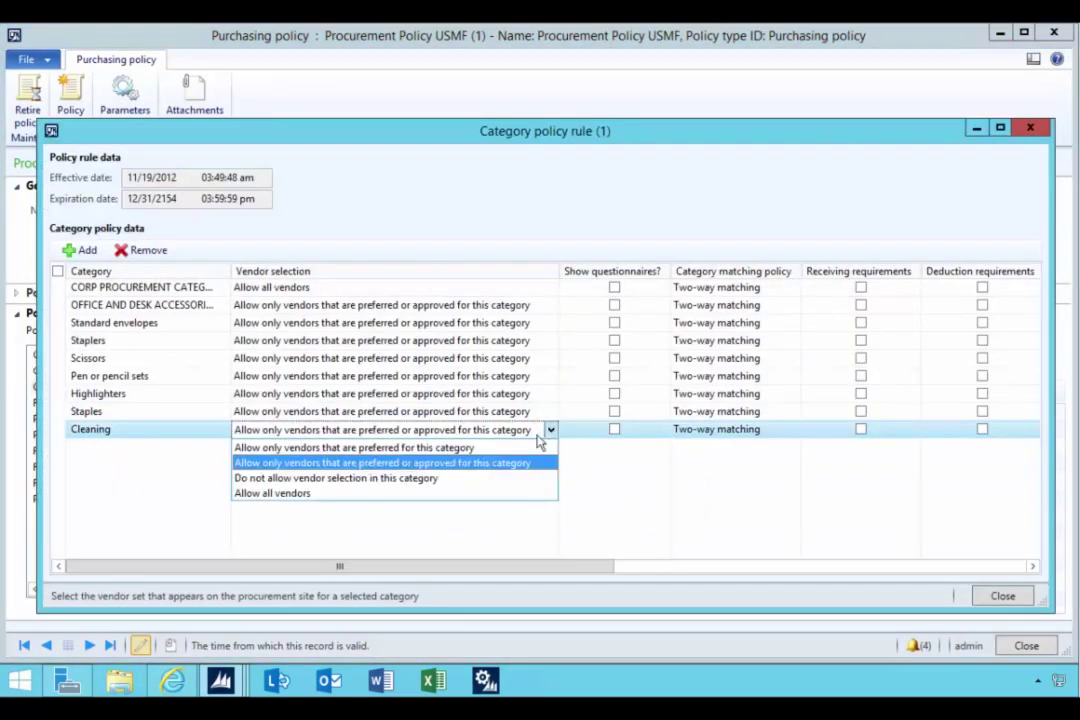
click(375, 449)
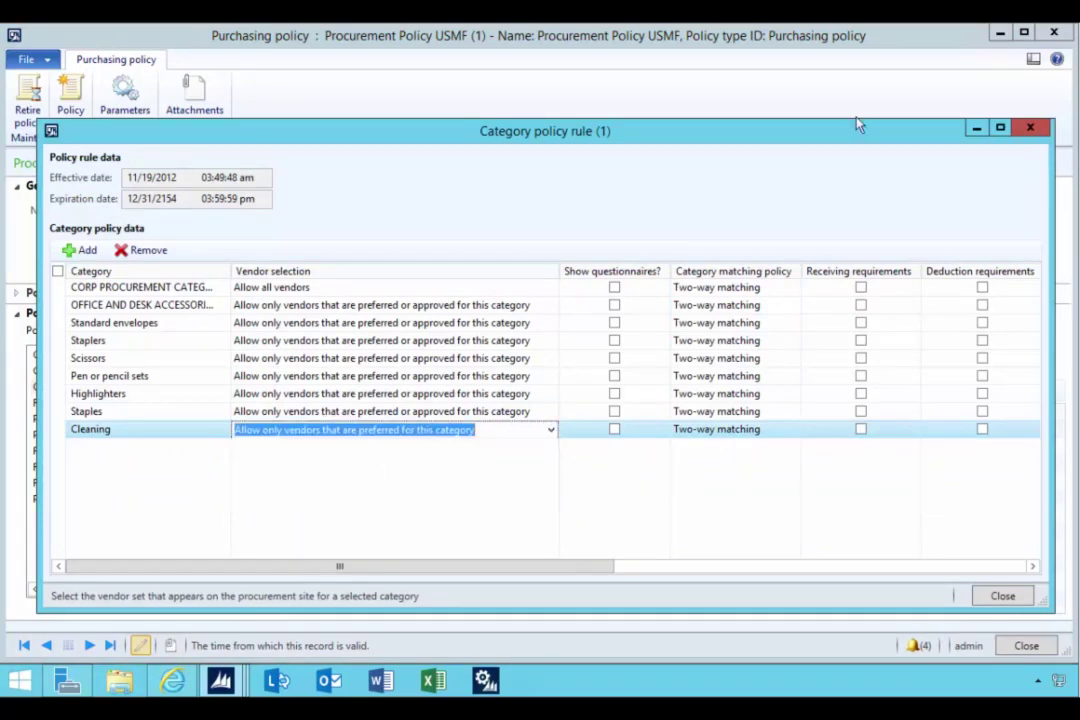
click(1032, 127)
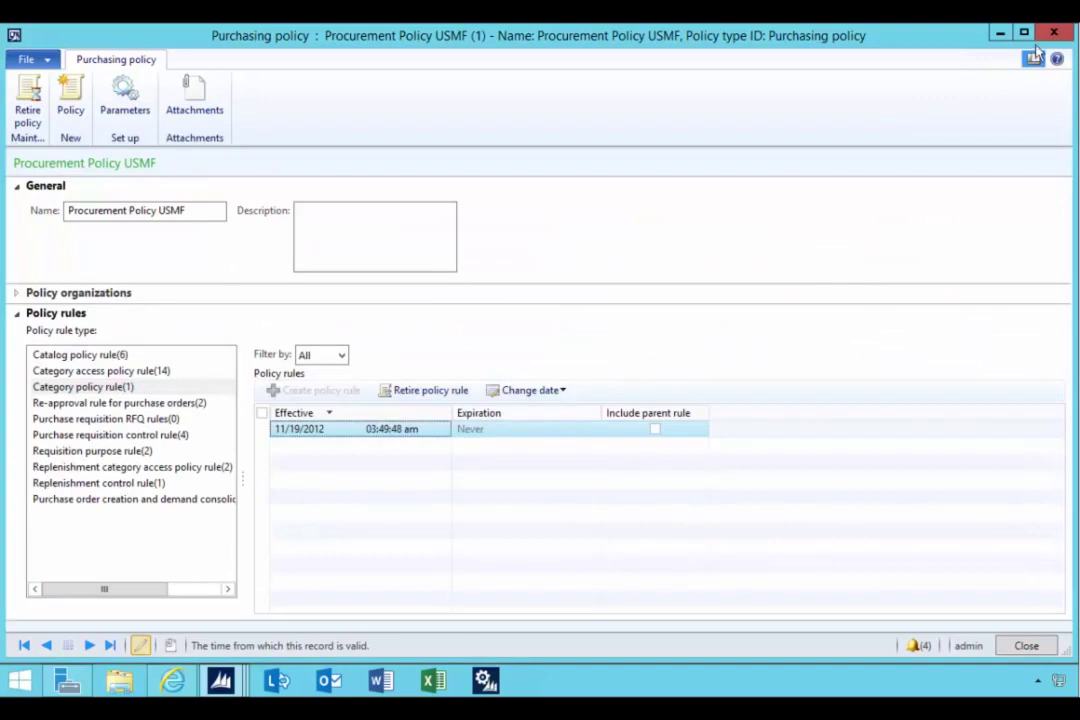
click(1053, 32)
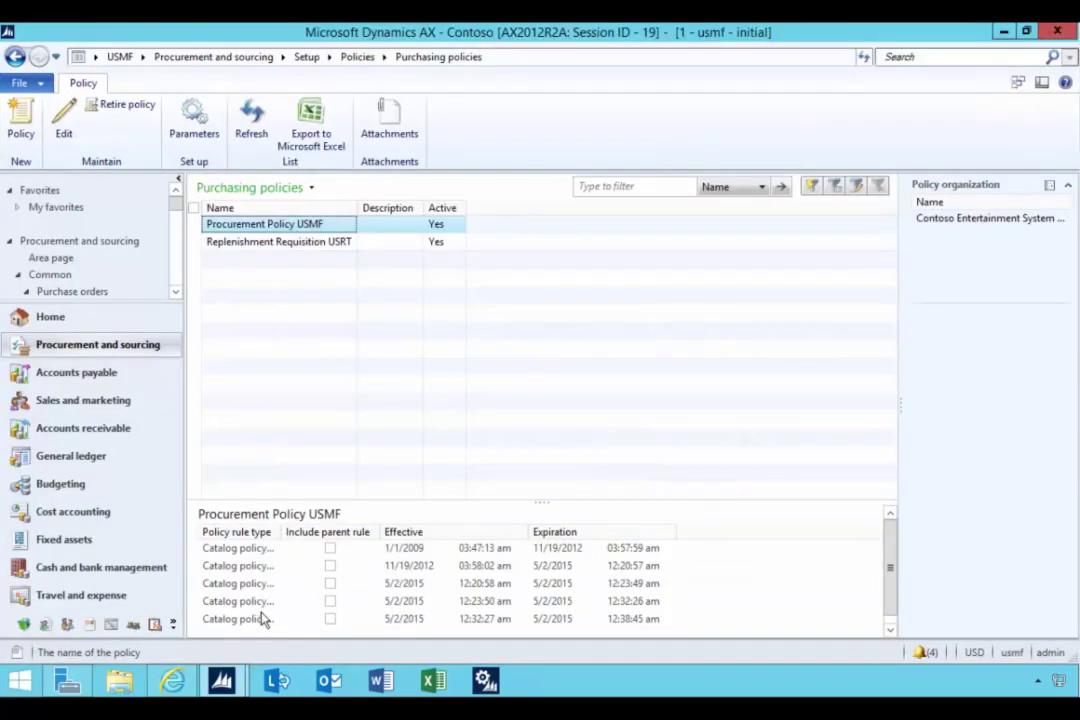
Examine the vendor accounts selectable in the non-catalog line's details on the purchase requisition, and close the requisition
mouse_move(238, 668)
click(354, 592)
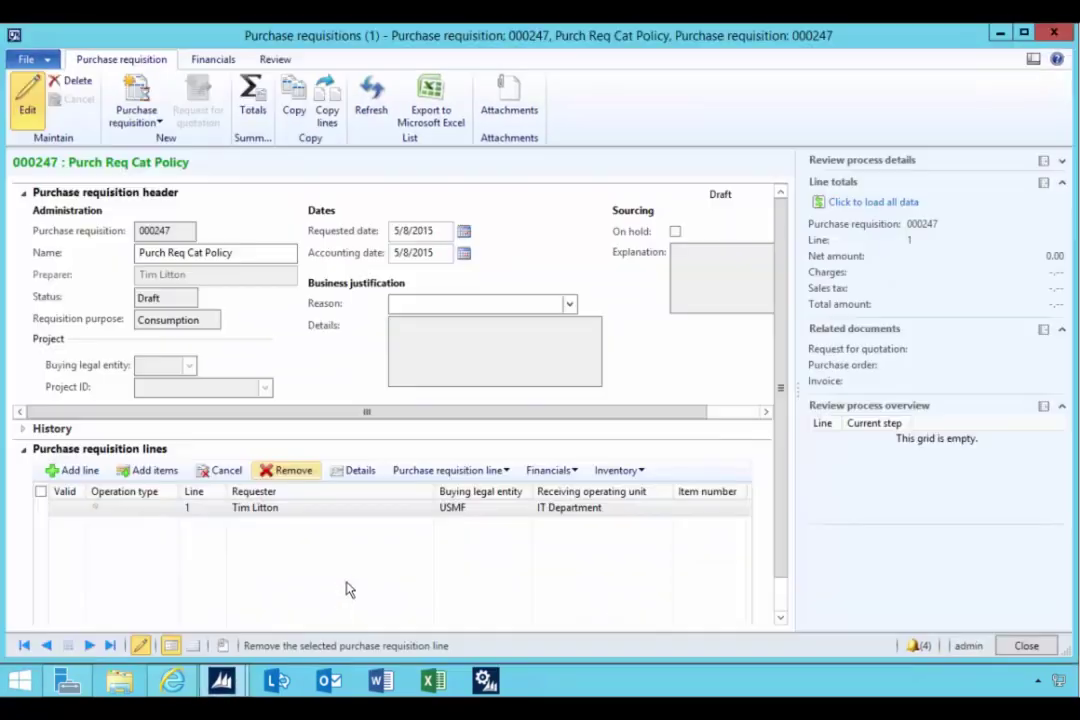
click(331, 505)
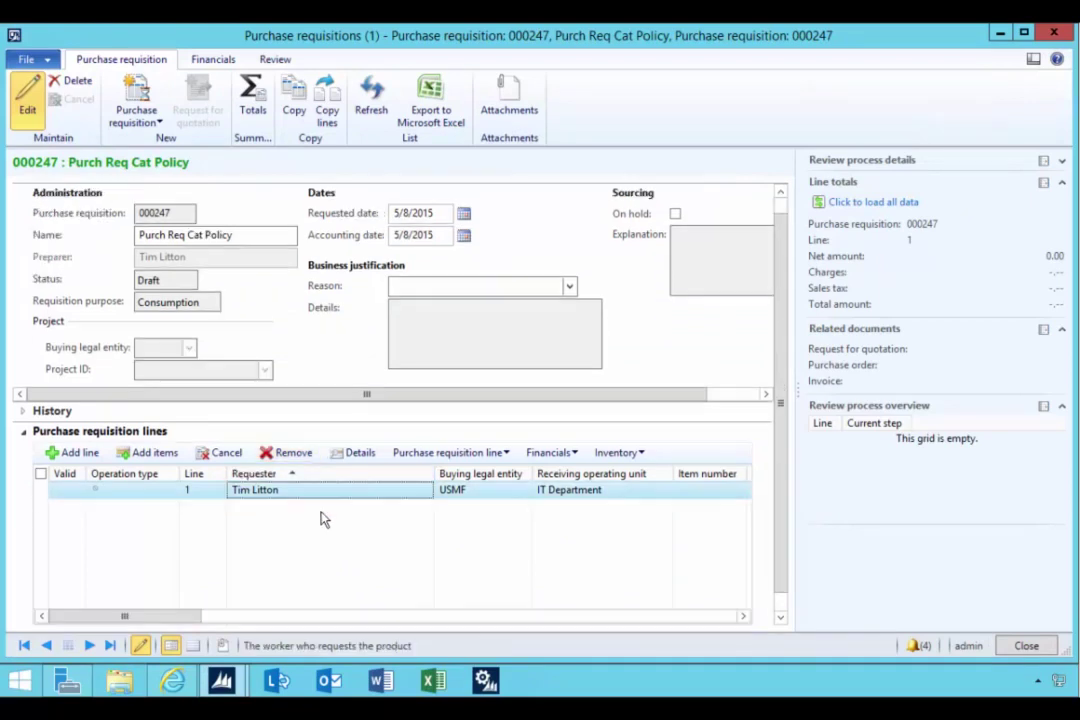
click(355, 453)
click(545, 508)
click(583, 508)
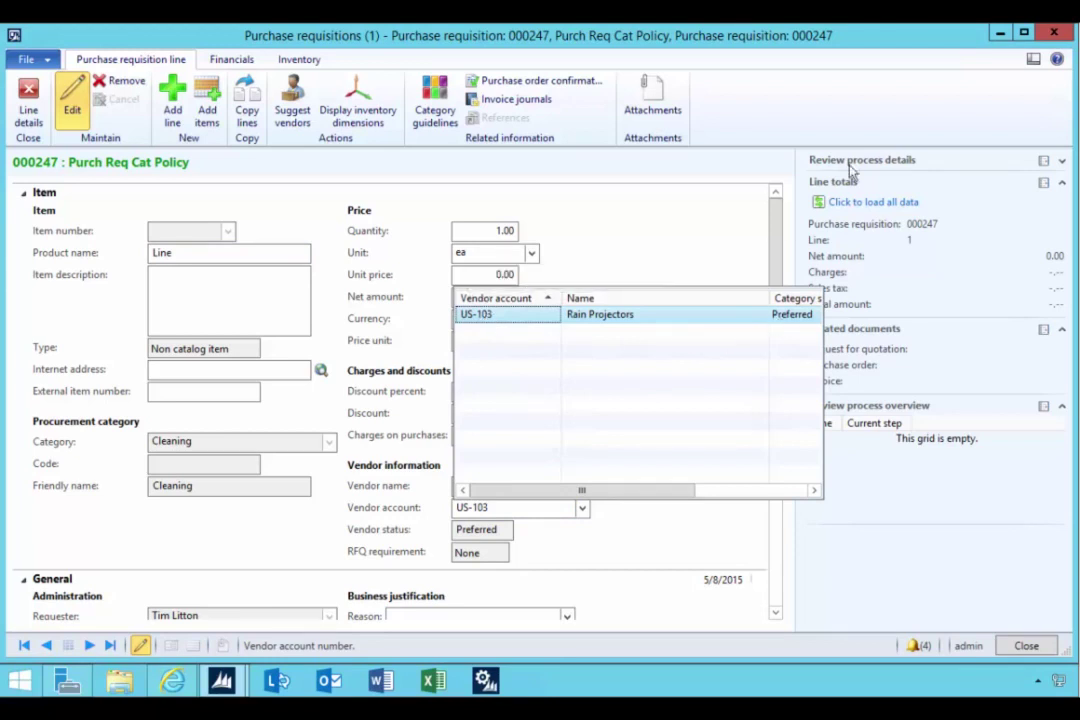
click(1050, 34)
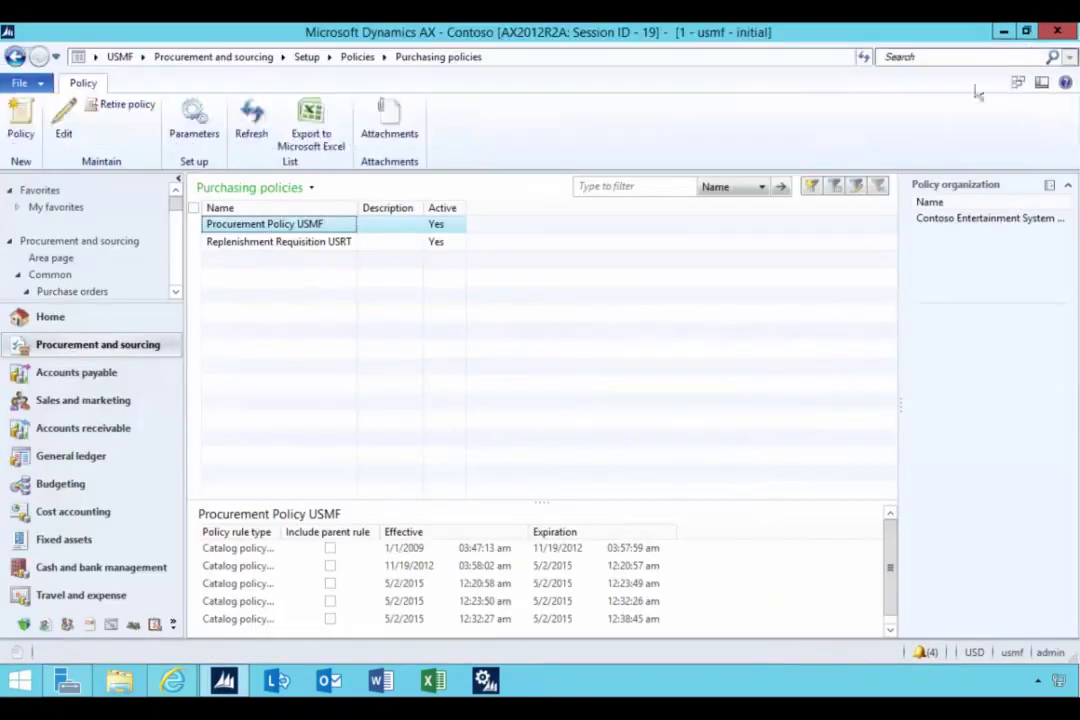
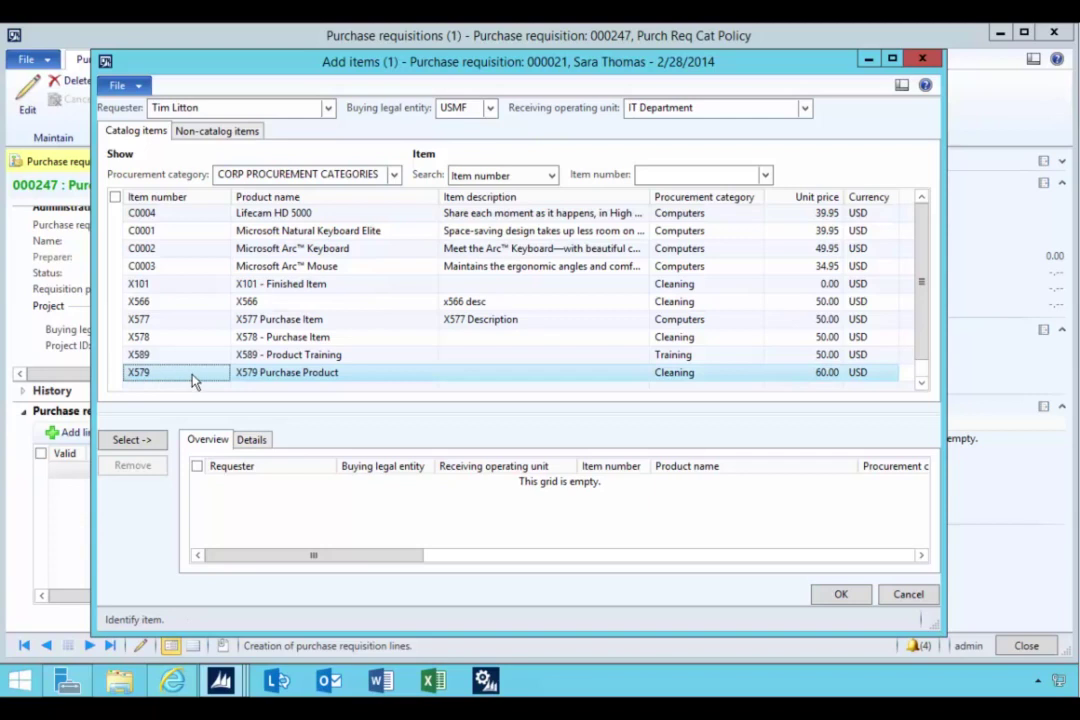
Add the catalog item X579 Purchase Product to the requisition lines
click(150, 440)
mouse_move(272, 482)
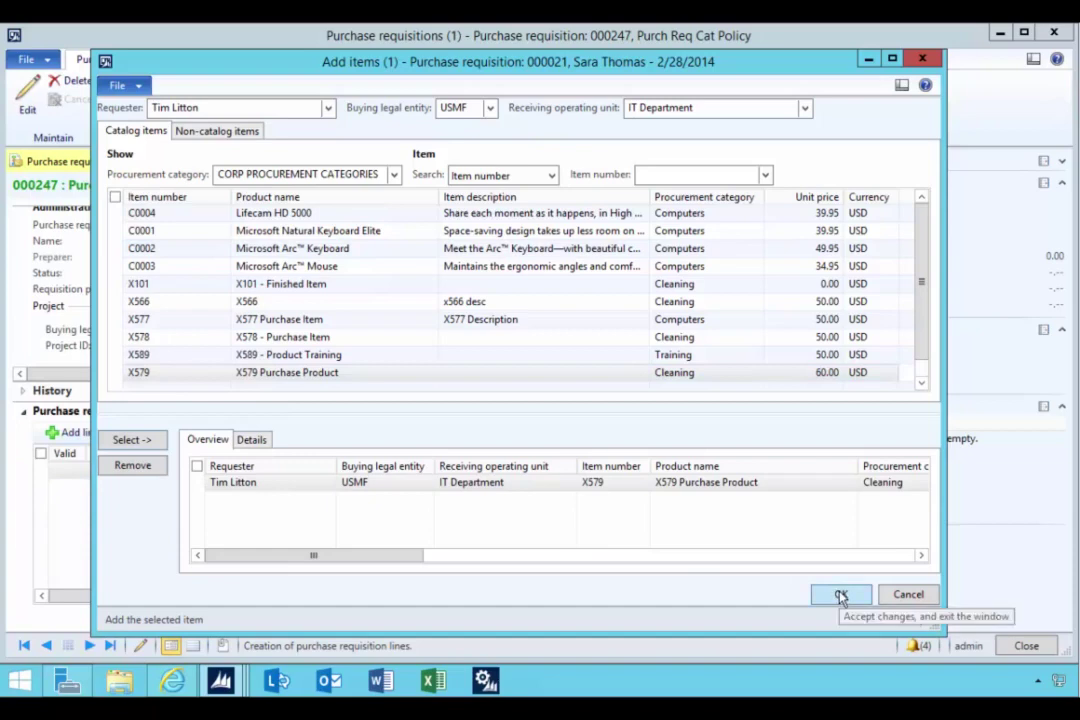
click(841, 596)
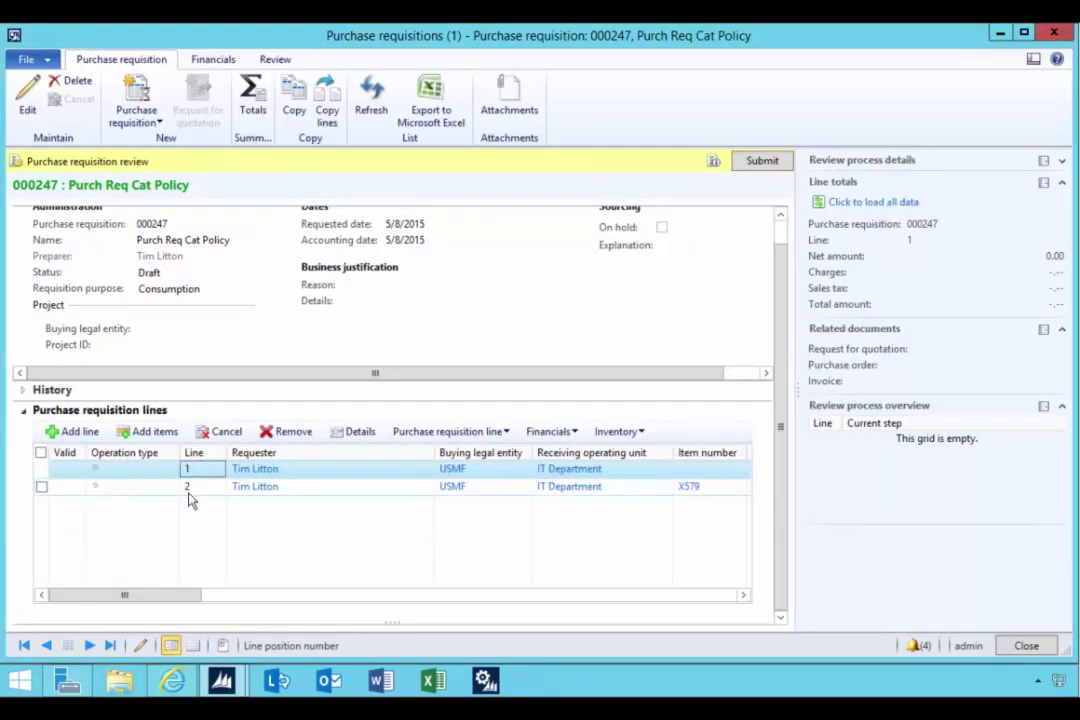
Examine the vendor accounts selectable in the details of the requisition line for catalog item X579
click(115, 488)
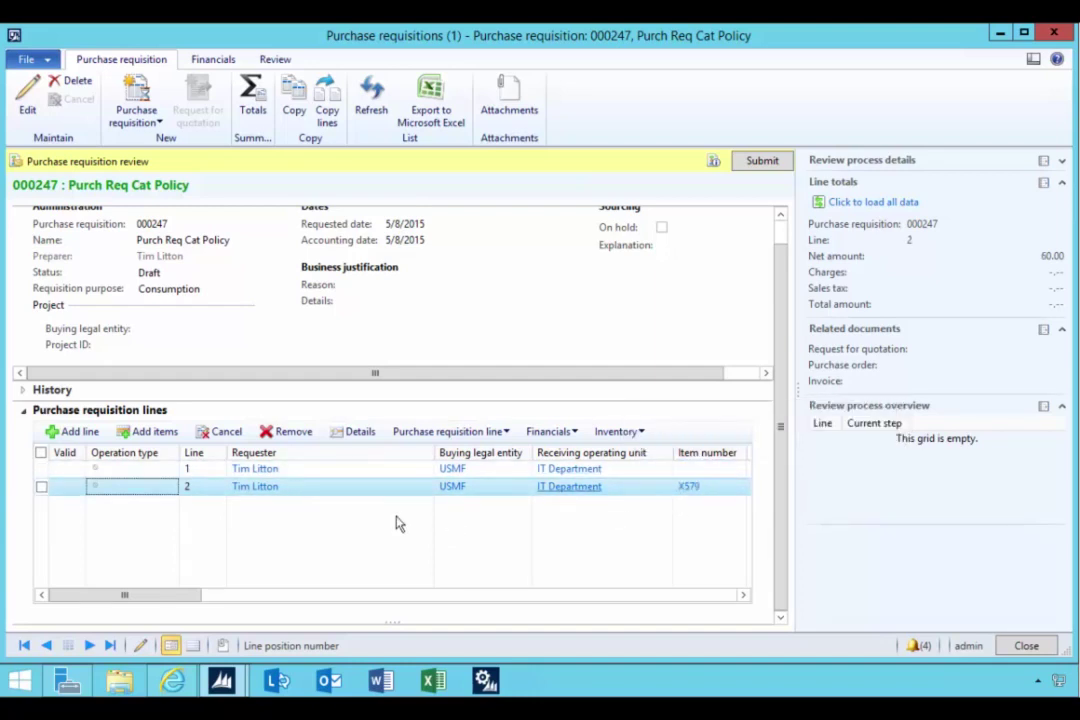
click(344, 437)
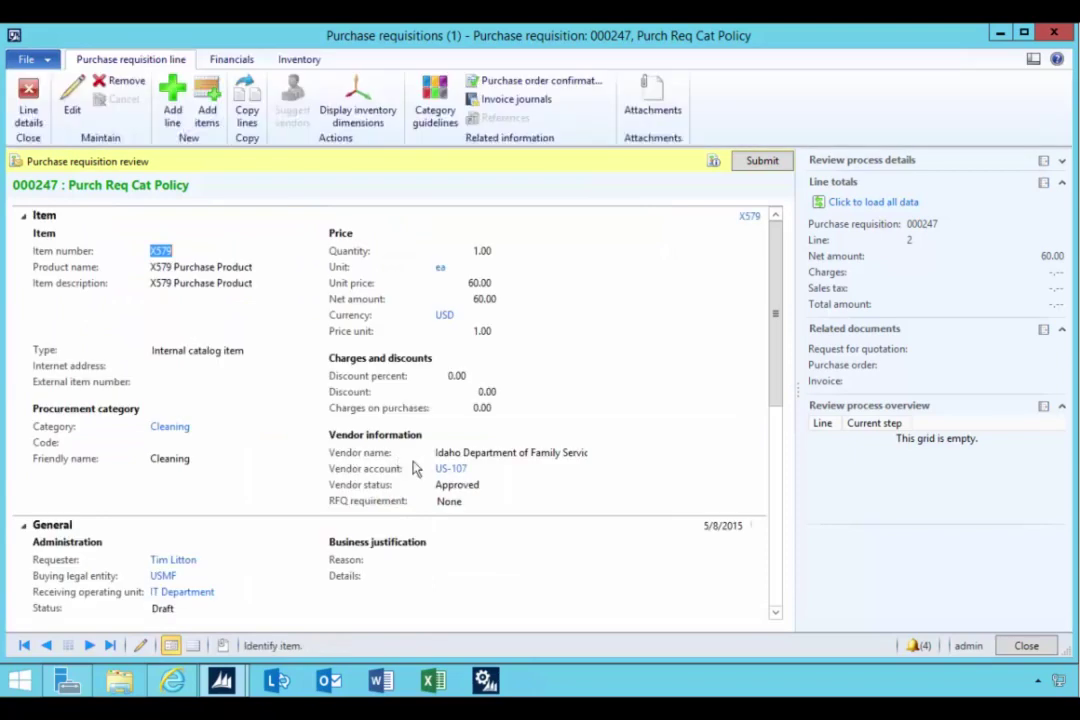
click(72, 108)
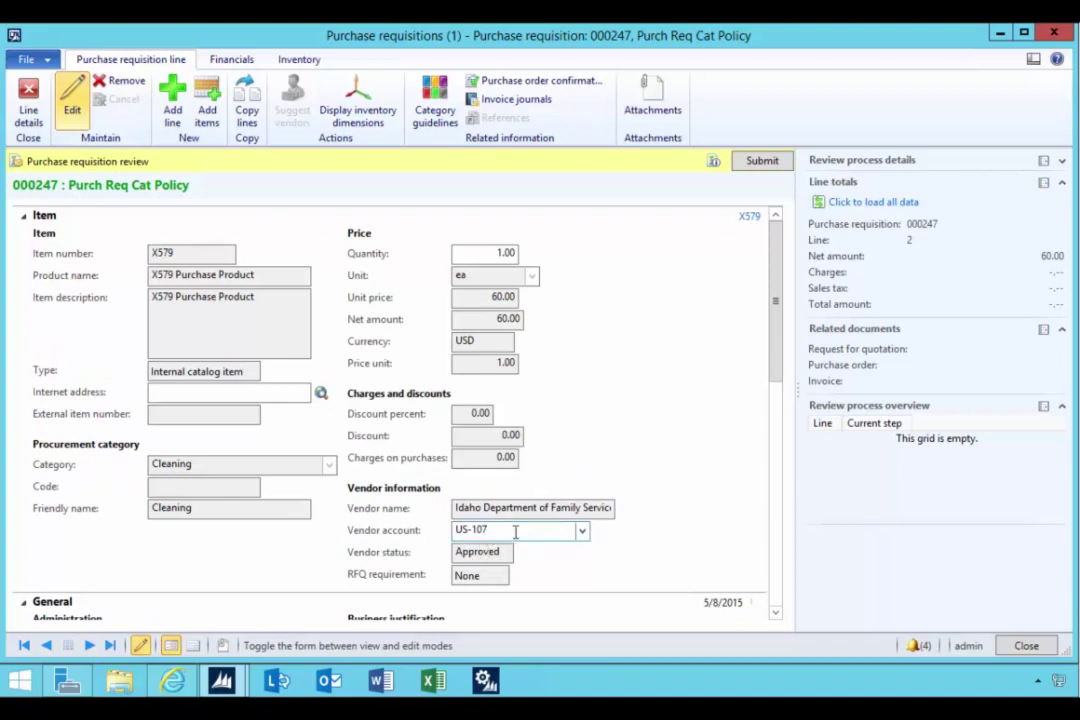
click(582, 530)
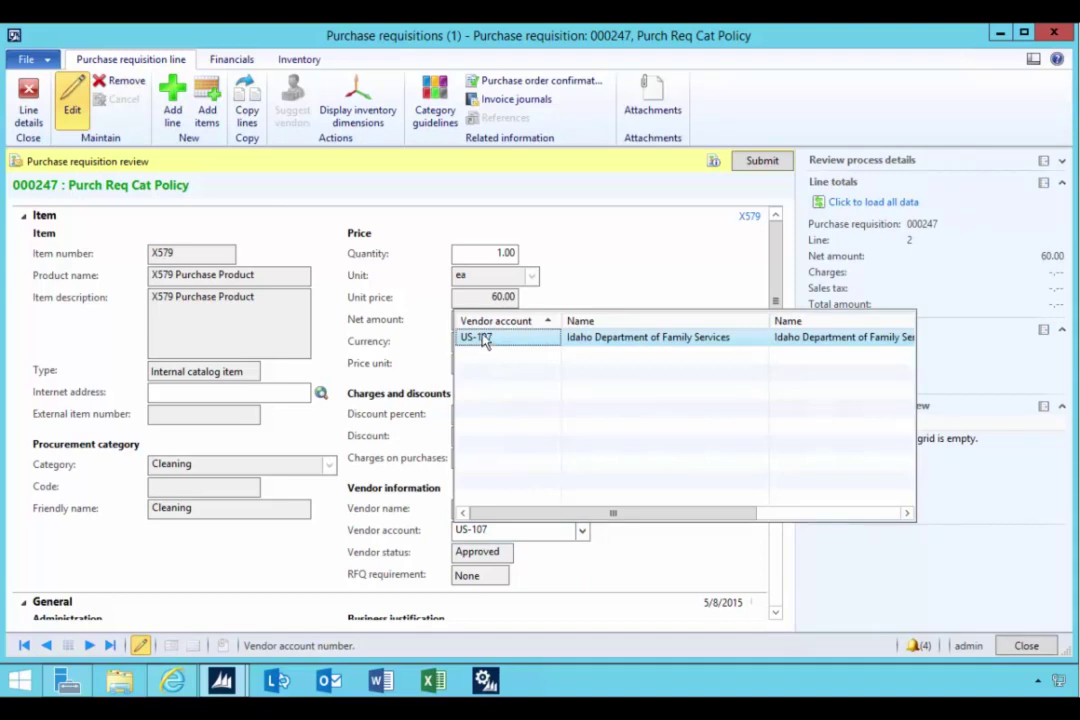
click(498, 220)
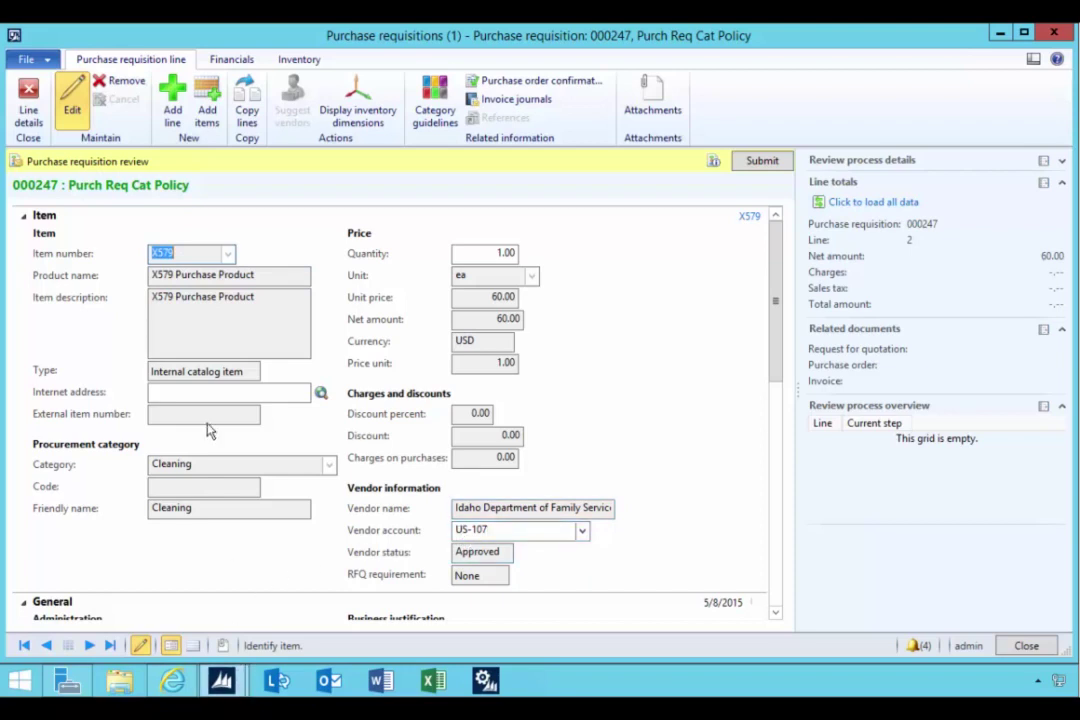
Check the default purchase vendor in item X579's released product details, and return to the purchase requisition
right_click(171, 255)
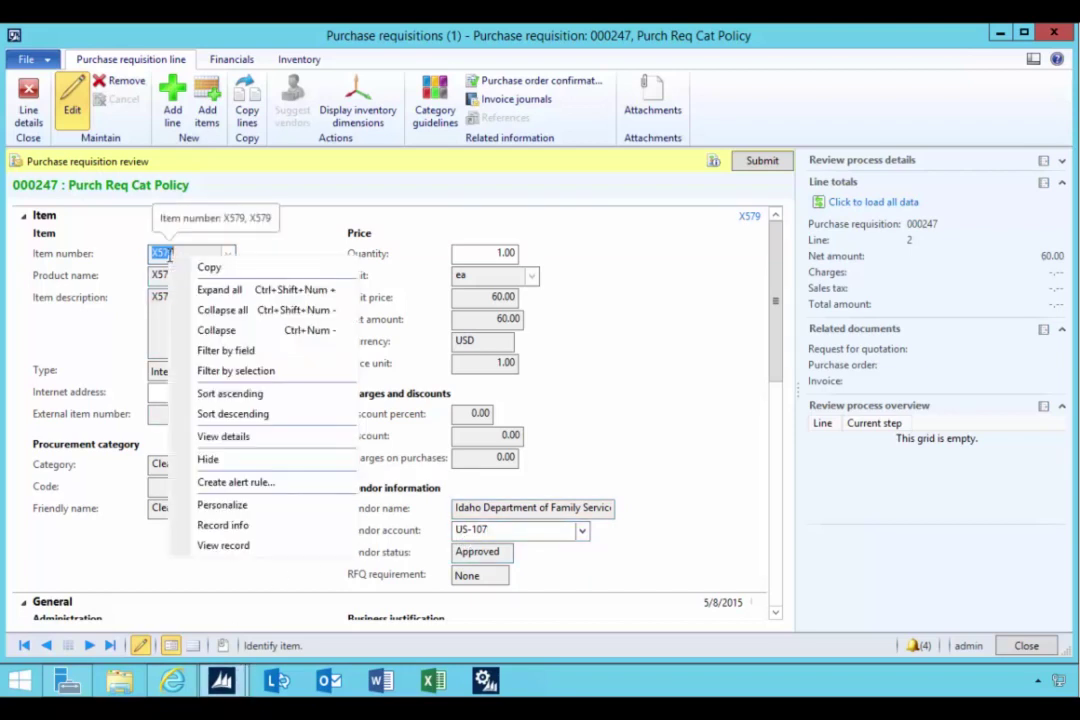
click(229, 435)
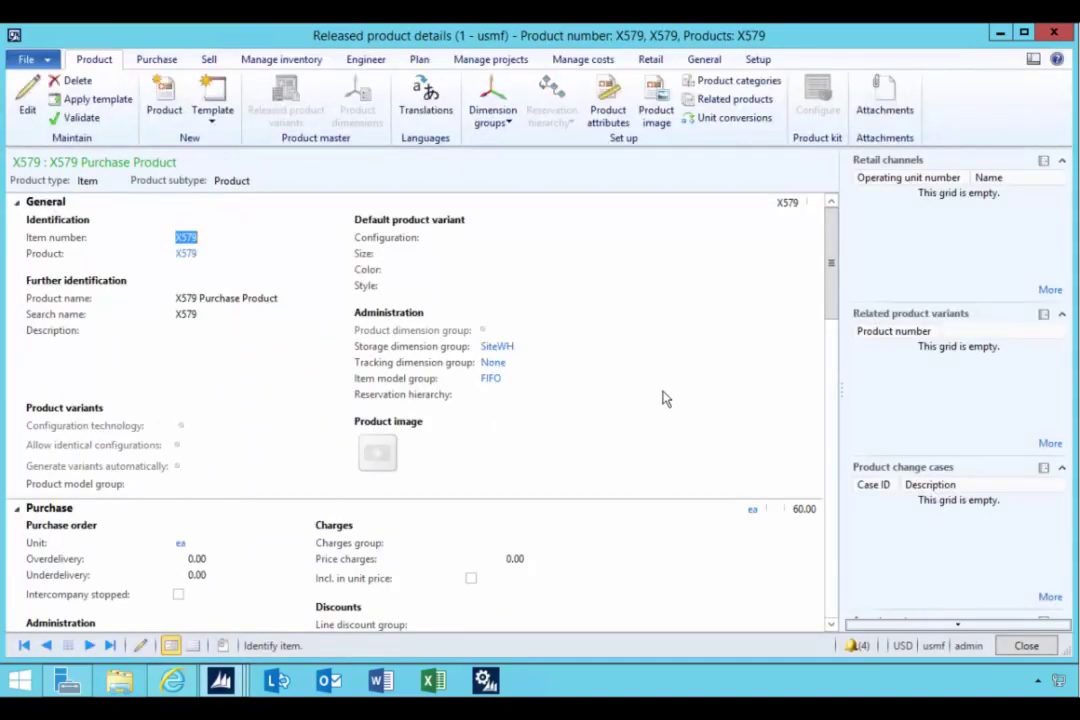
drag(834, 306, 836, 349)
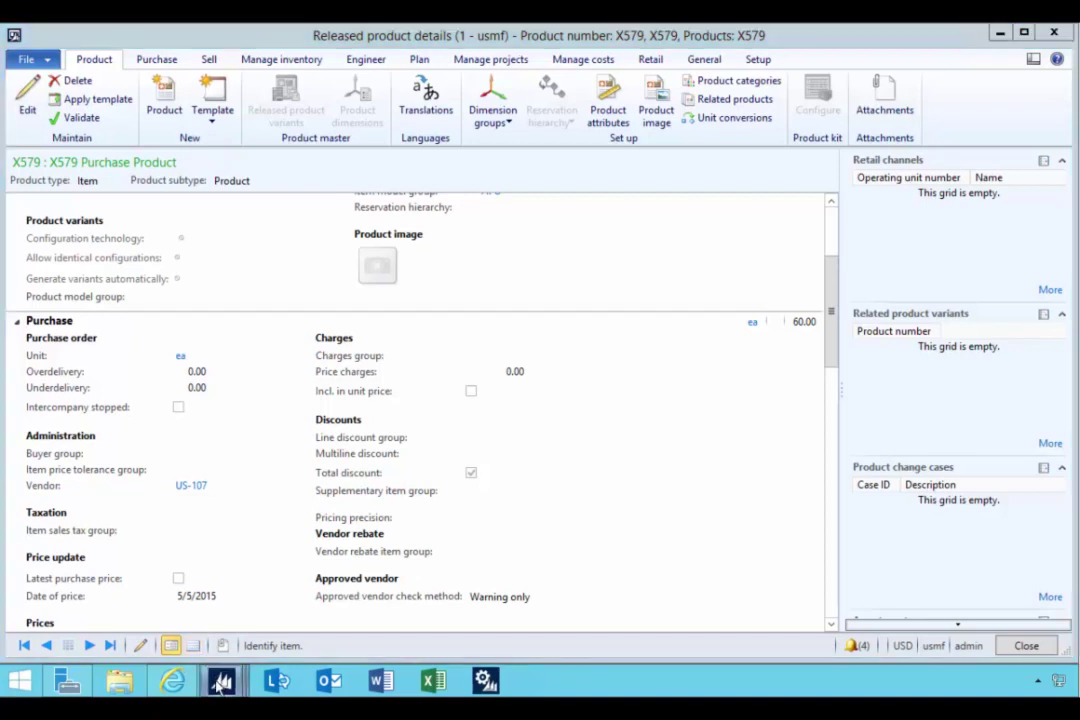
mouse_move(220, 680)
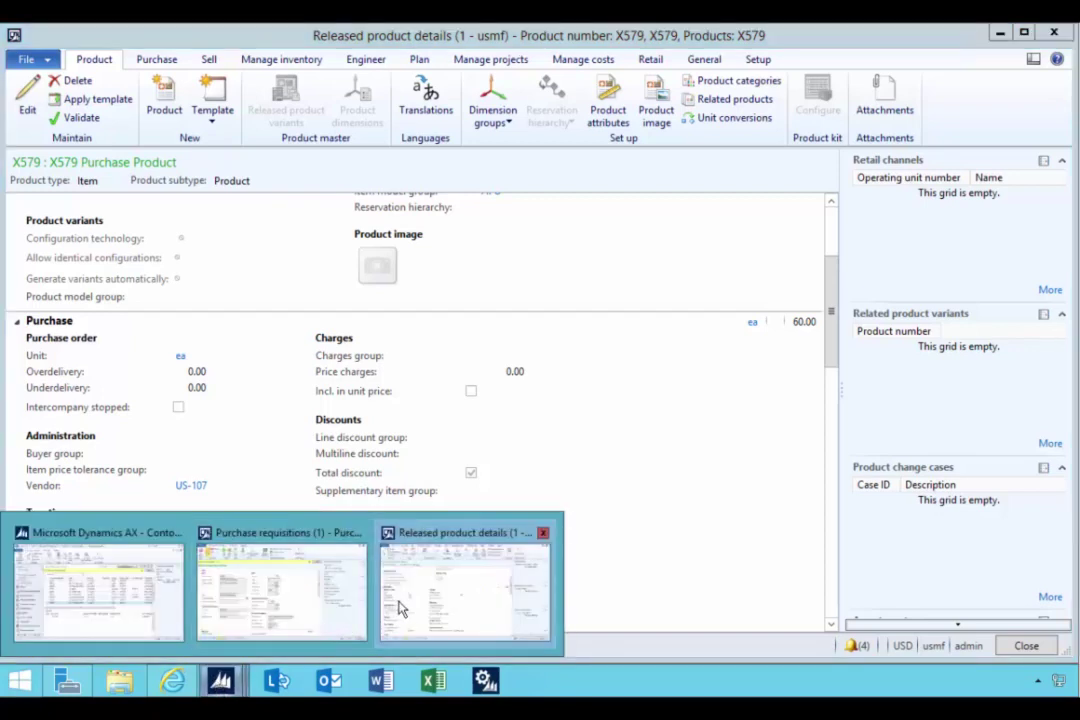
click(340, 598)
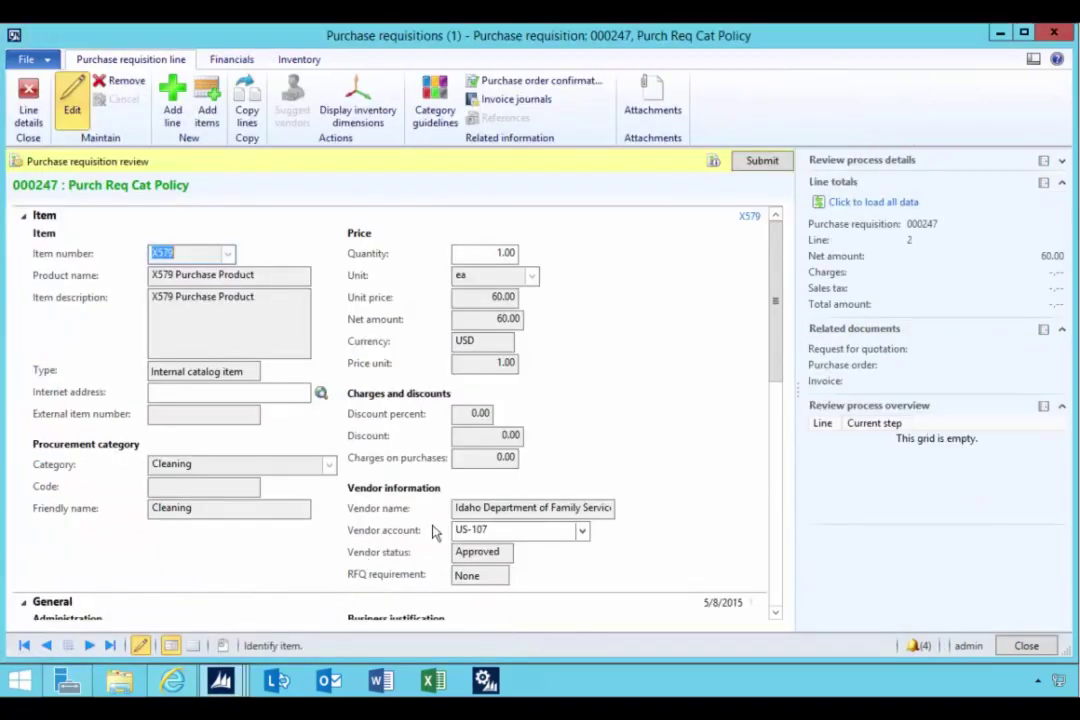
Compare the Cleaning category guidelines with the vendor accounts selectable for the X579 line, and close the requisition
click(436, 118)
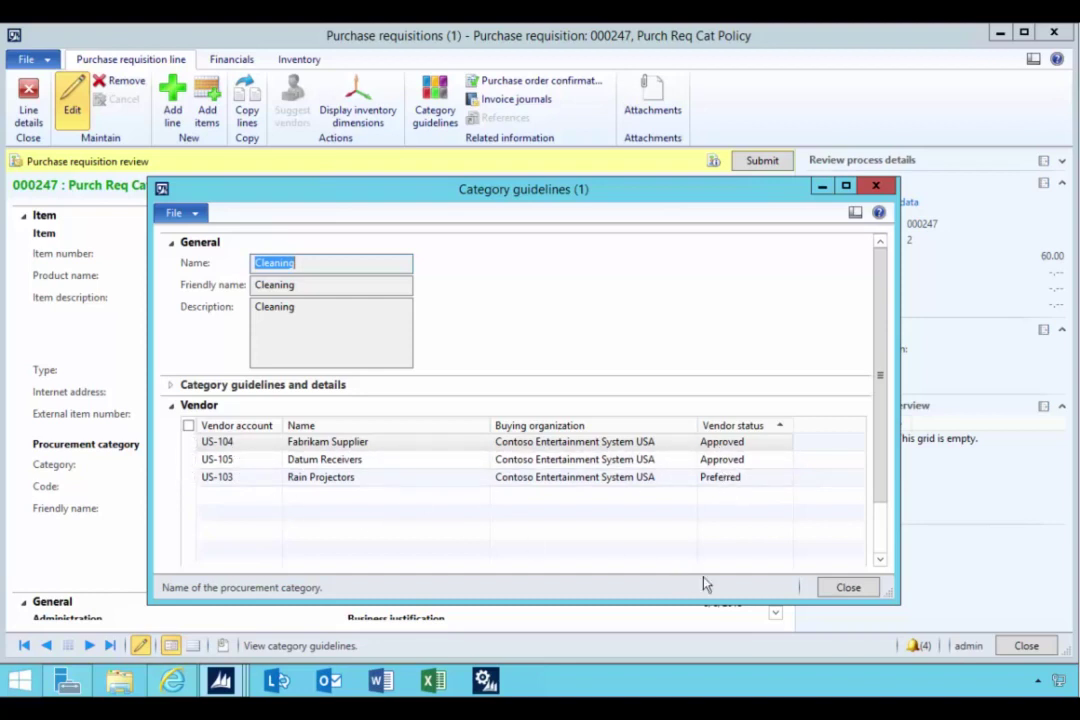
click(846, 588)
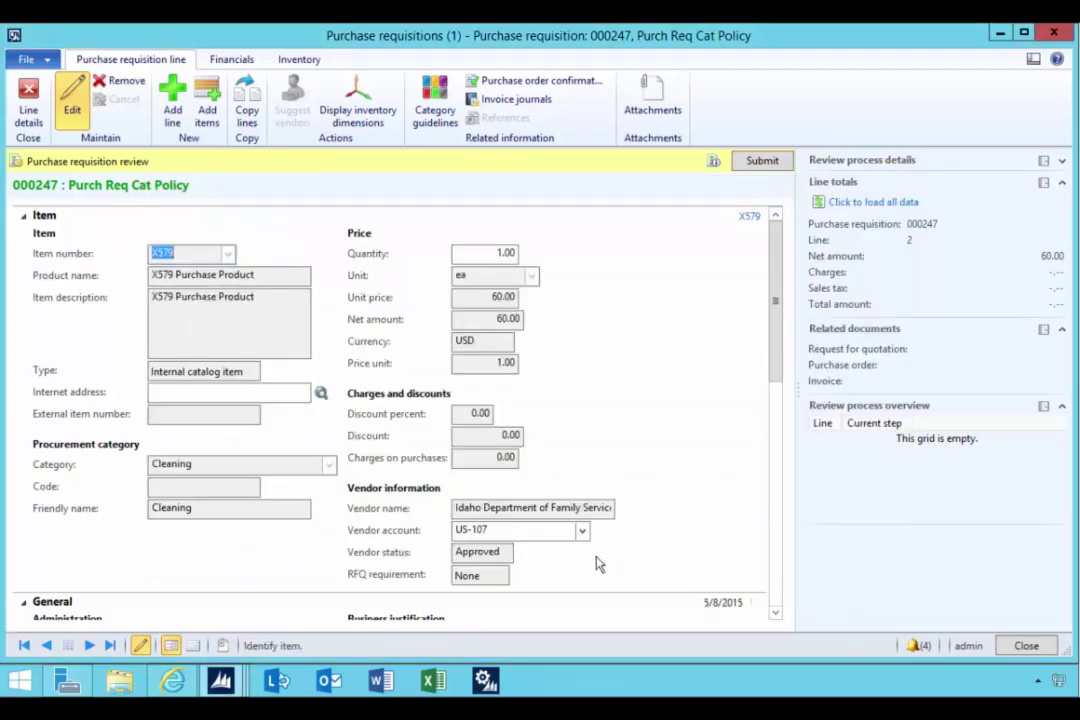
click(582, 533)
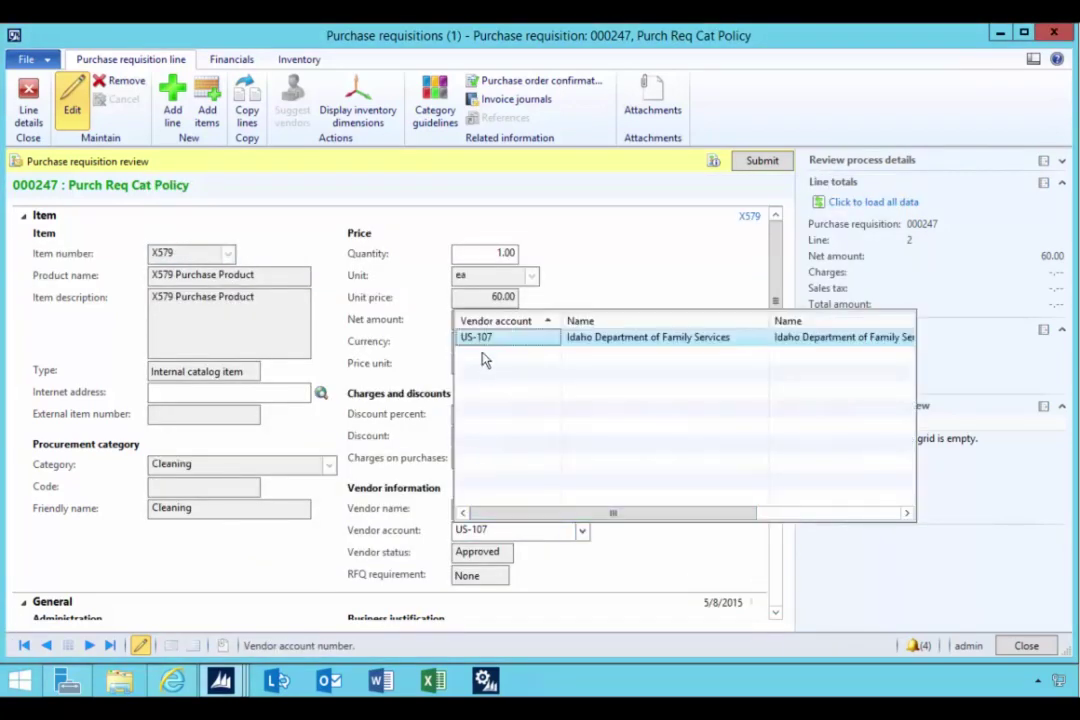
click(618, 282)
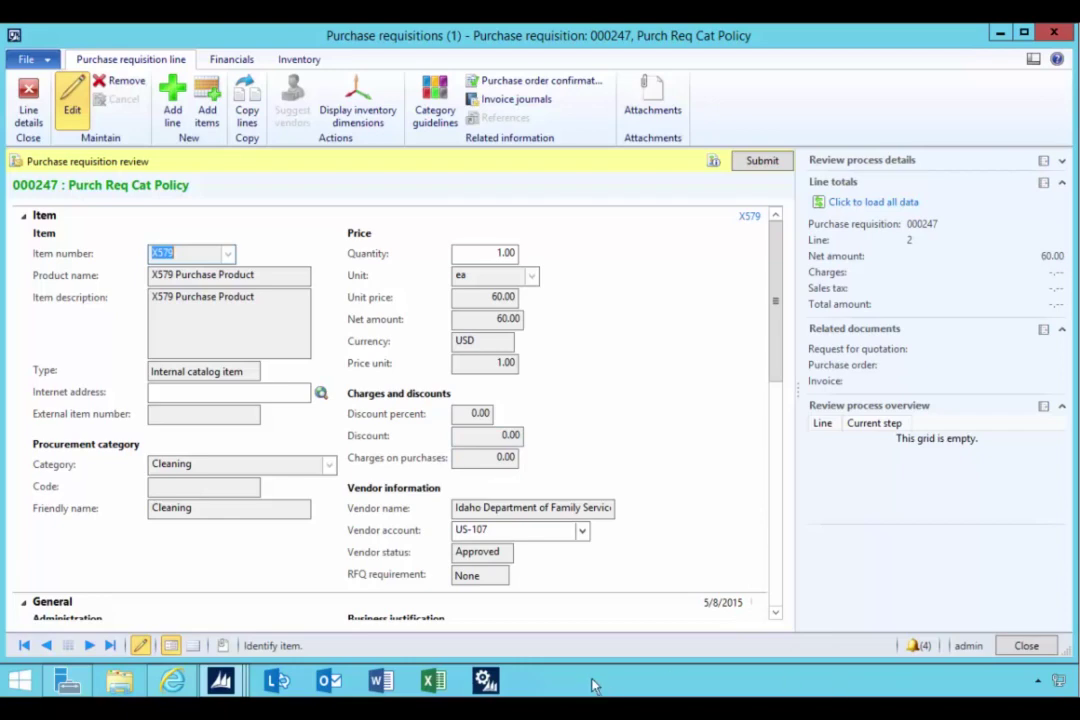
click(489, 530)
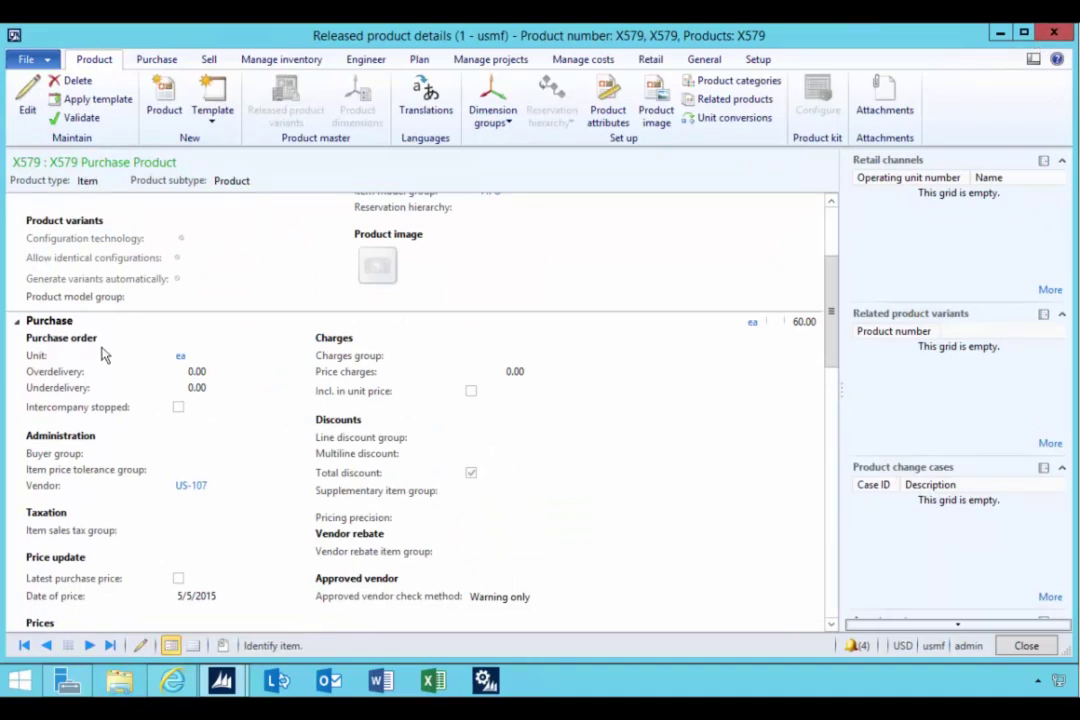
click(17, 324)
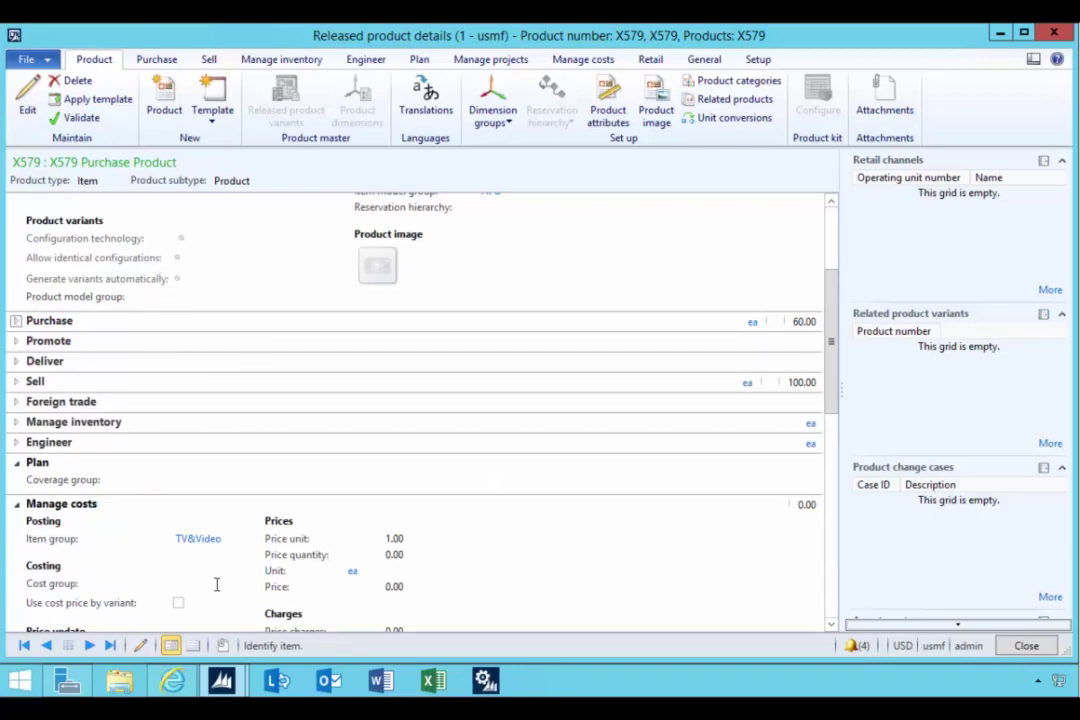
Start a new purchase order from the all purchase orders list with Fabrikam Electronics as the vendor
mouse_move(221, 681)
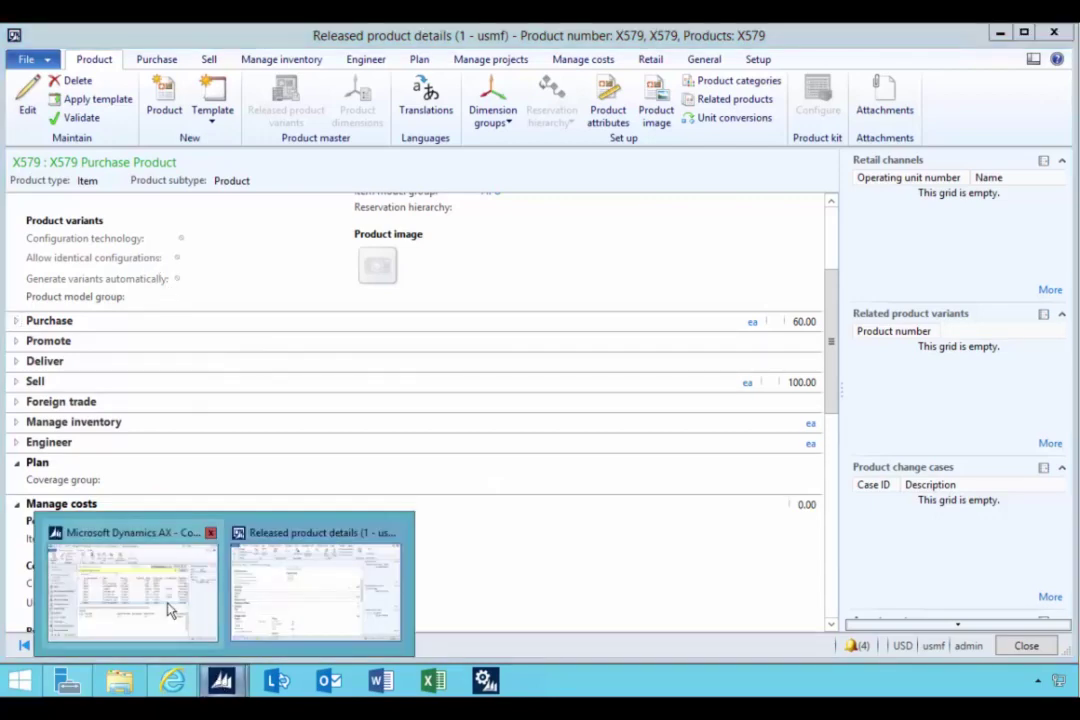
click(140, 505)
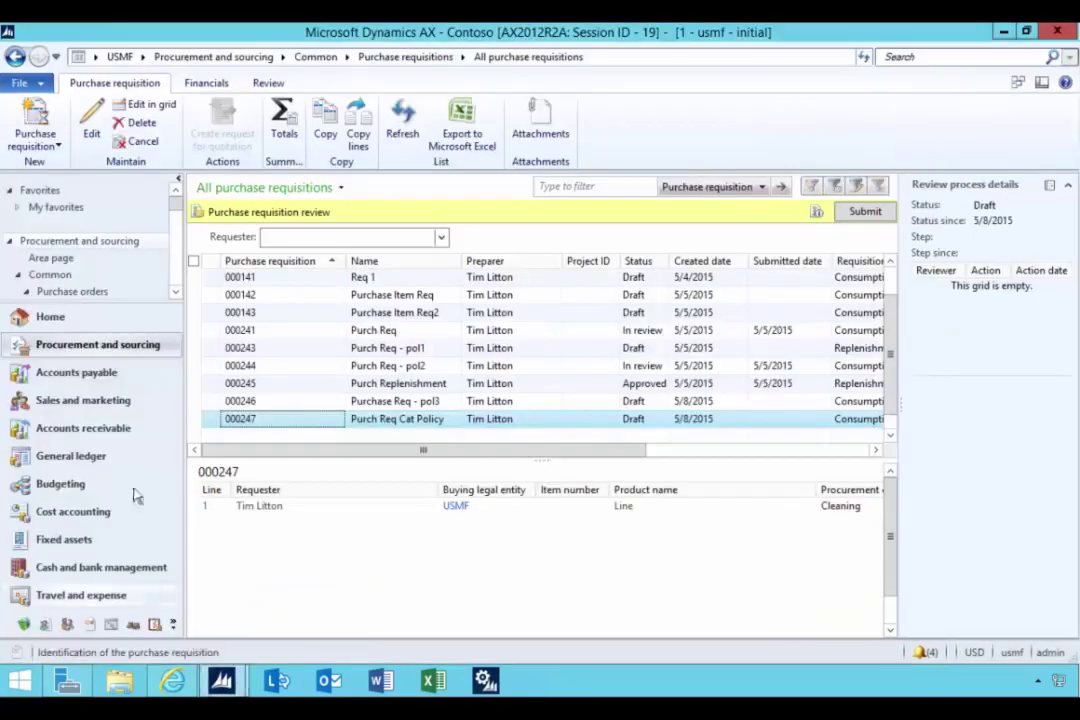
click(203, 60)
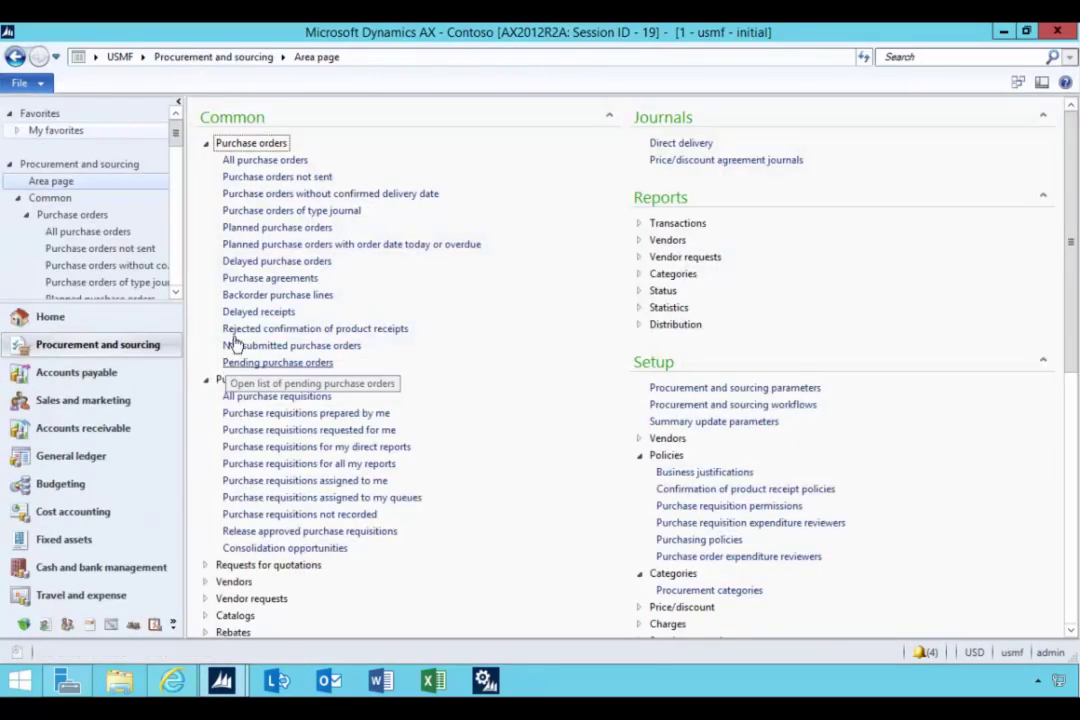
click(245, 161)
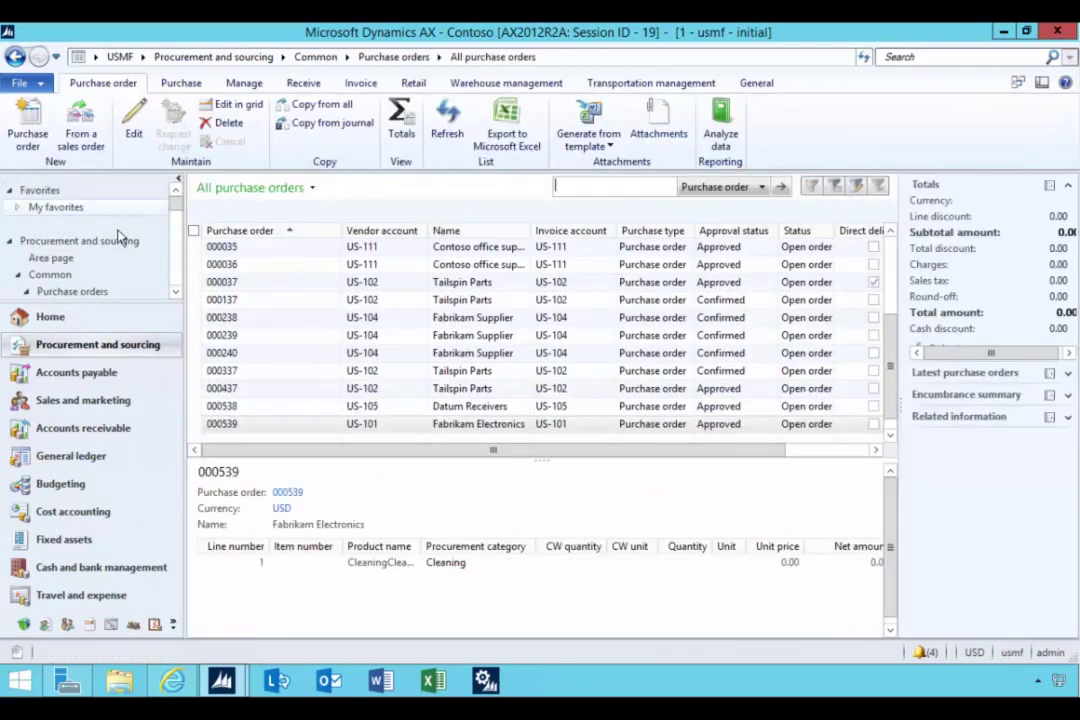
click(28, 122)
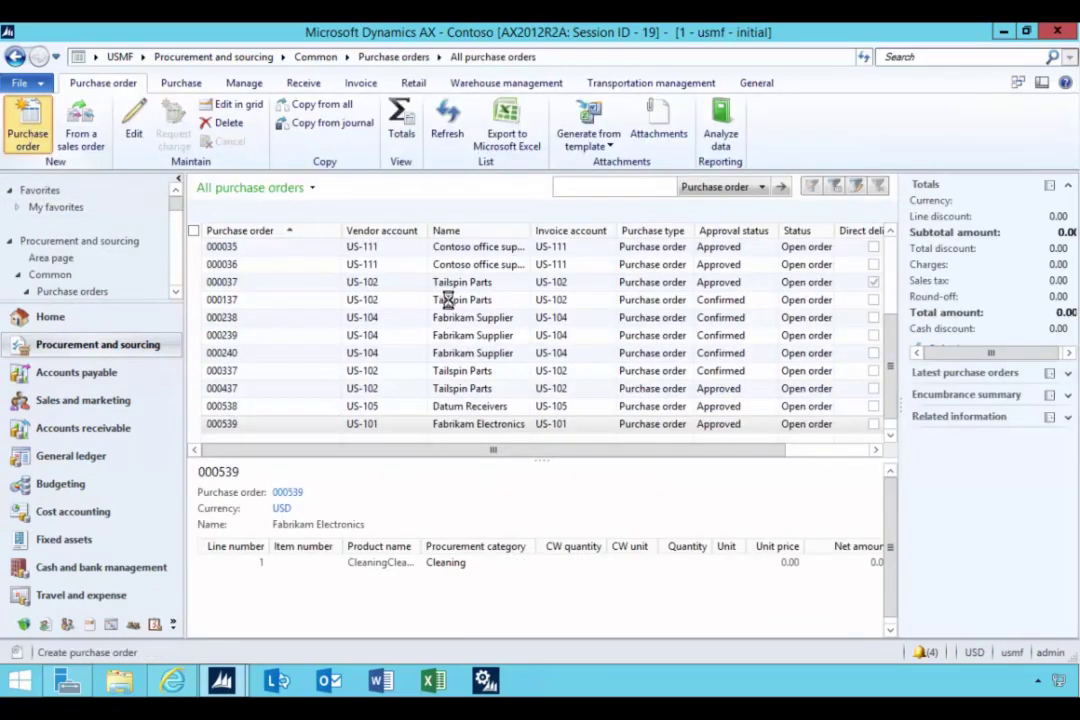
scroll(390, 283, down, 2)
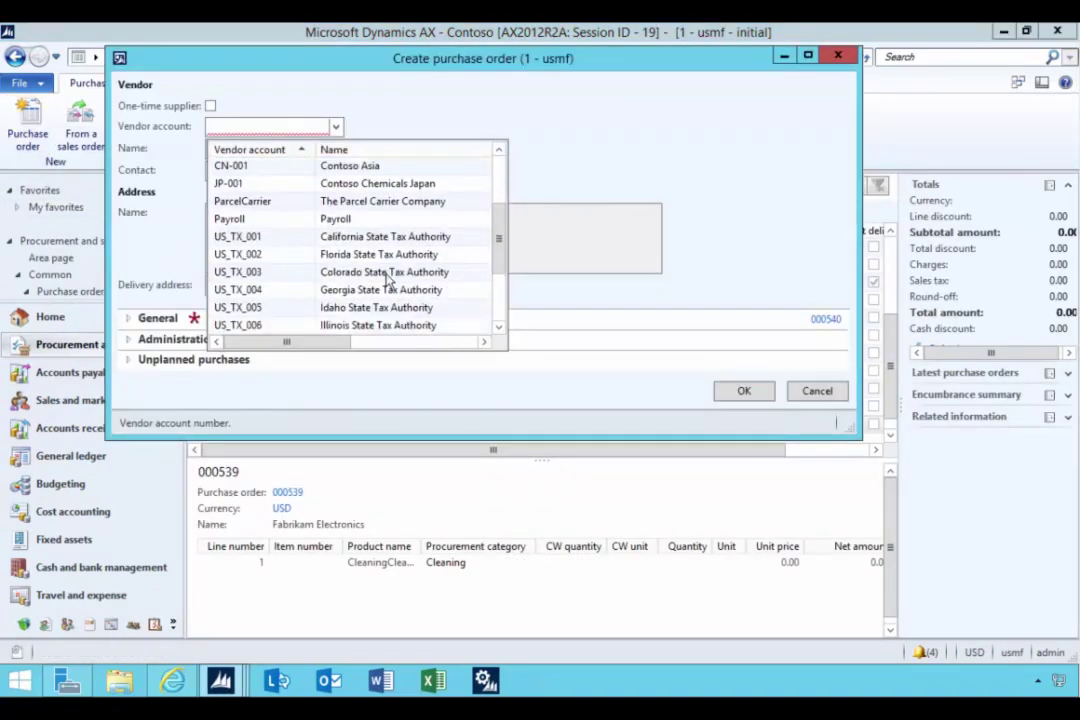
scroll(388, 281, down, 6)
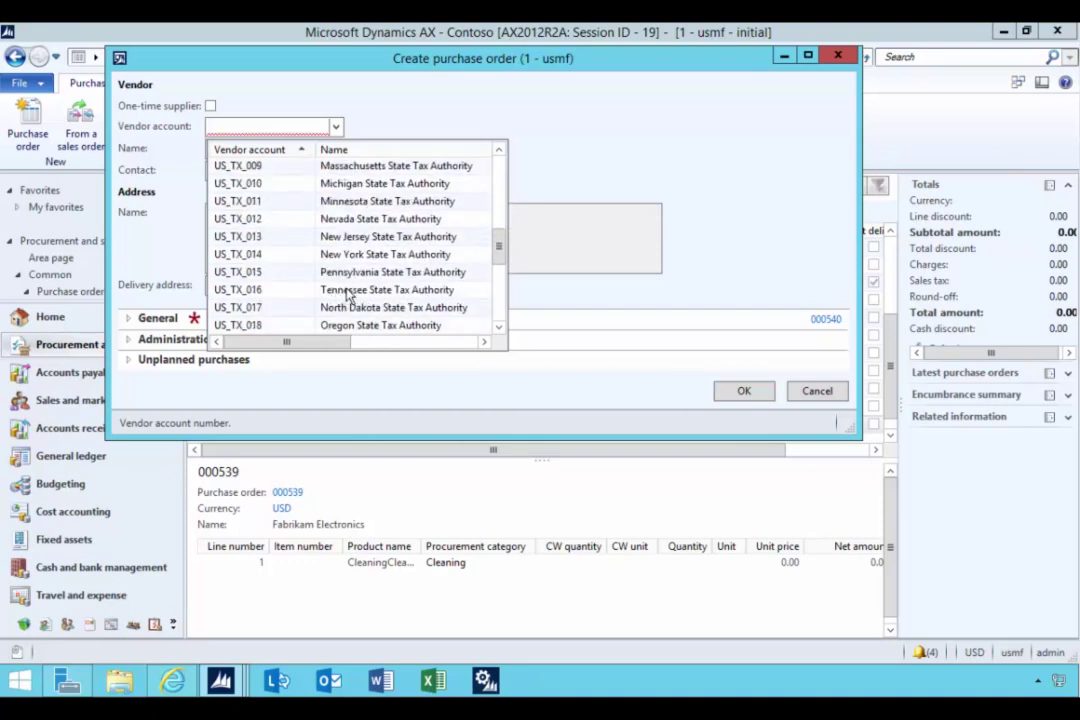
scroll(348, 293, down, 1)
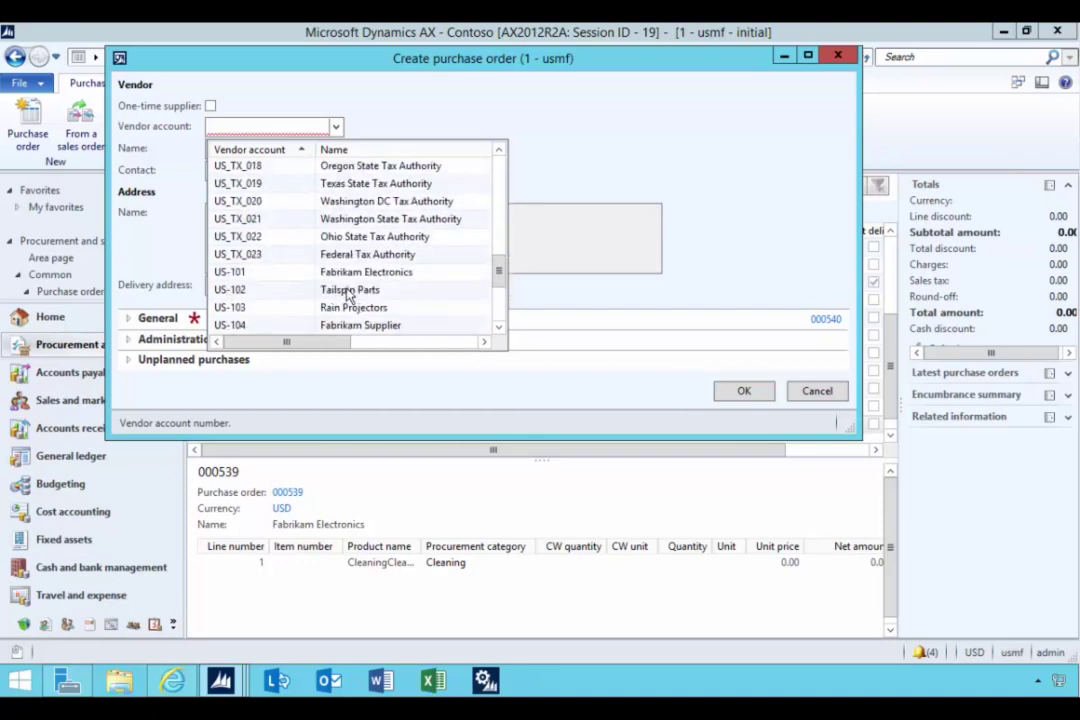
click(232, 274)
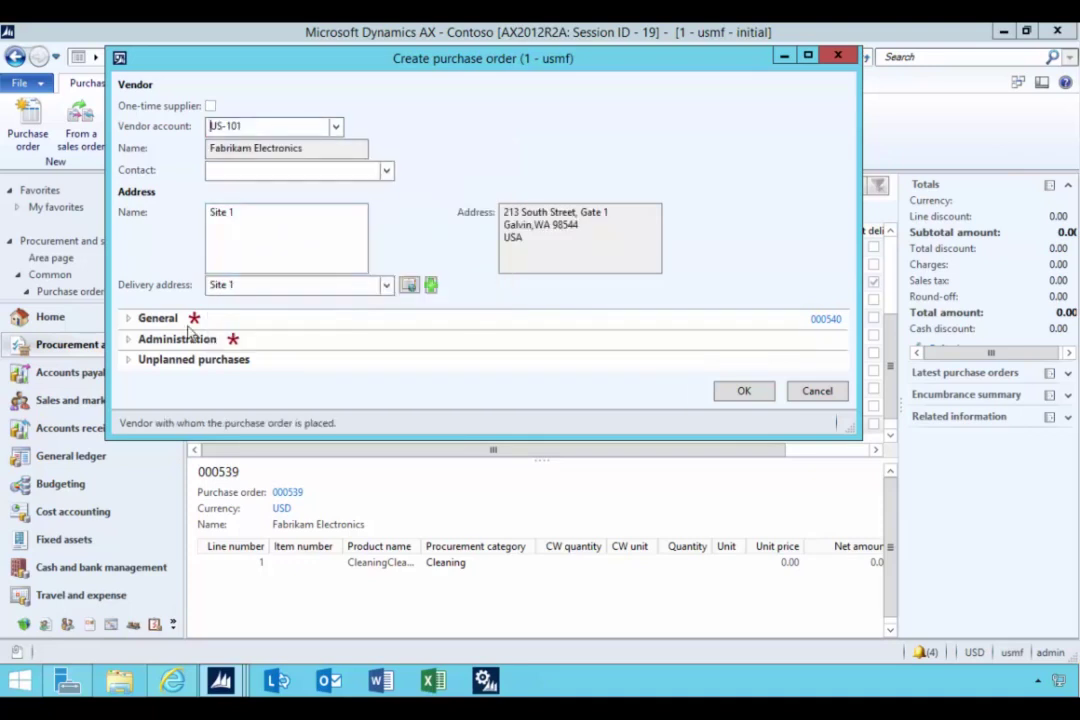
Set the purchase order's site to 2 and warehouse to 21, and create the order
click(300, 320)
click(532, 409)
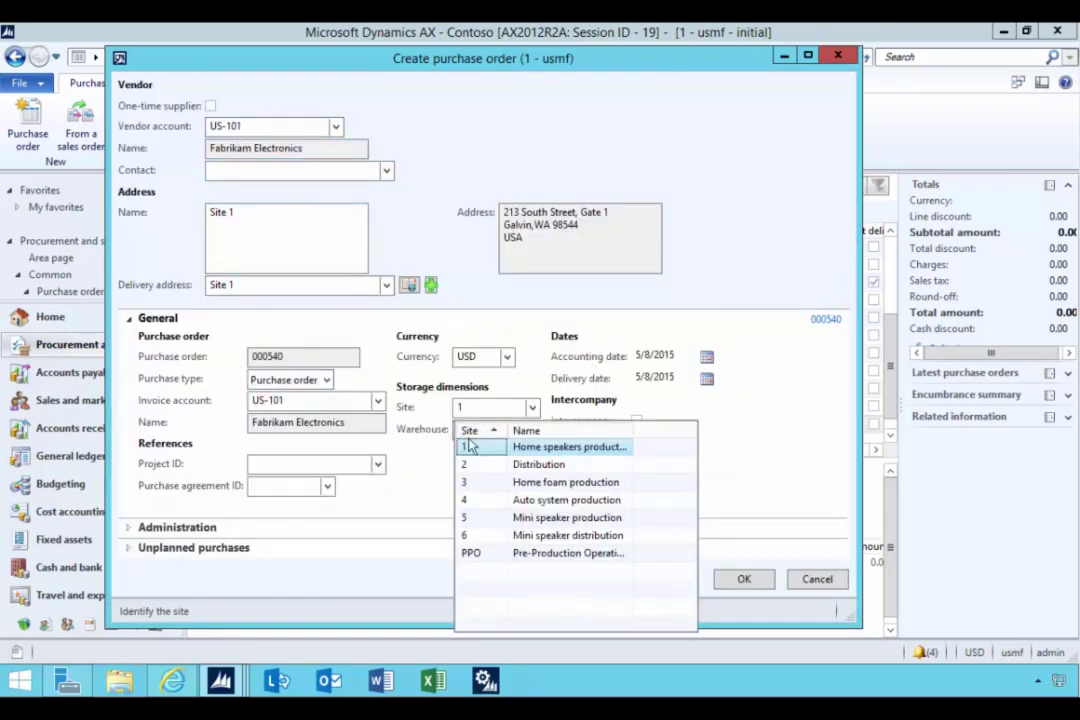
click(470, 464)
click(505, 430)
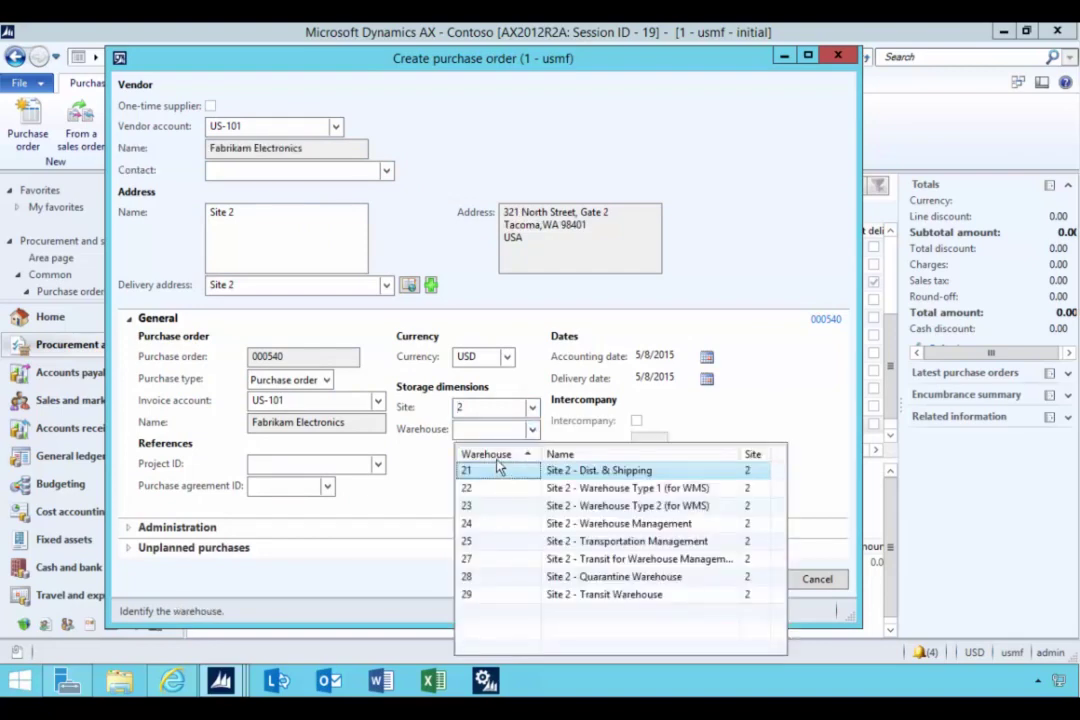
click(497, 470)
click(745, 579)
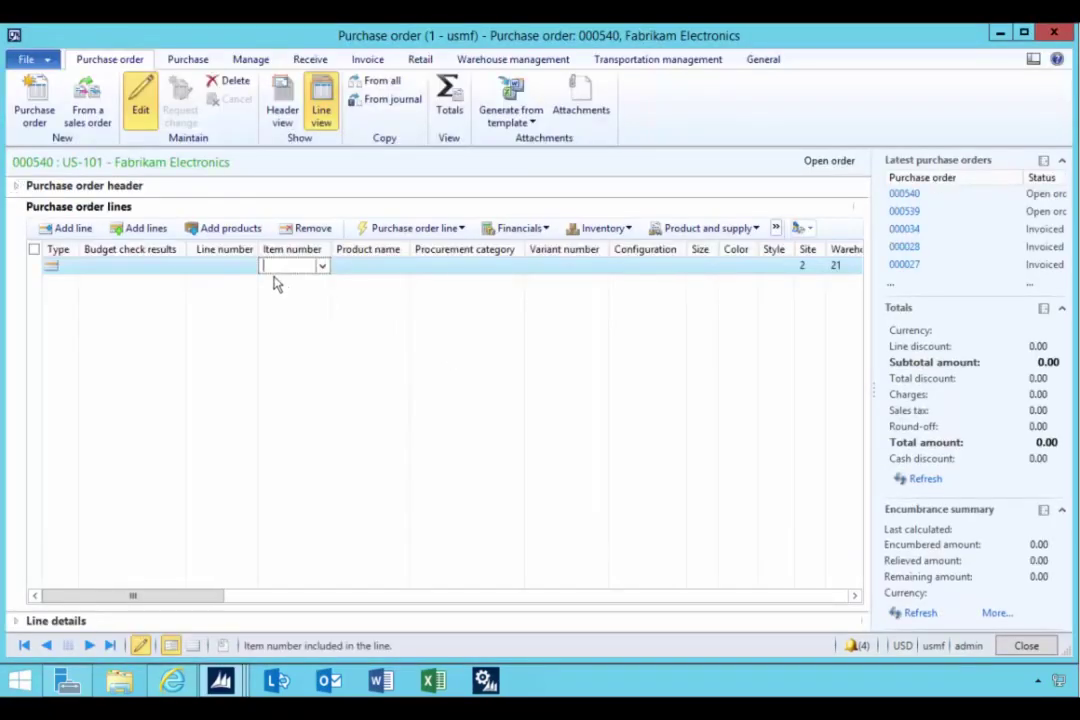
Assign the Cleaning procurement category under Workplace Services to the first purchase order line
click(489, 265)
click(515, 265)
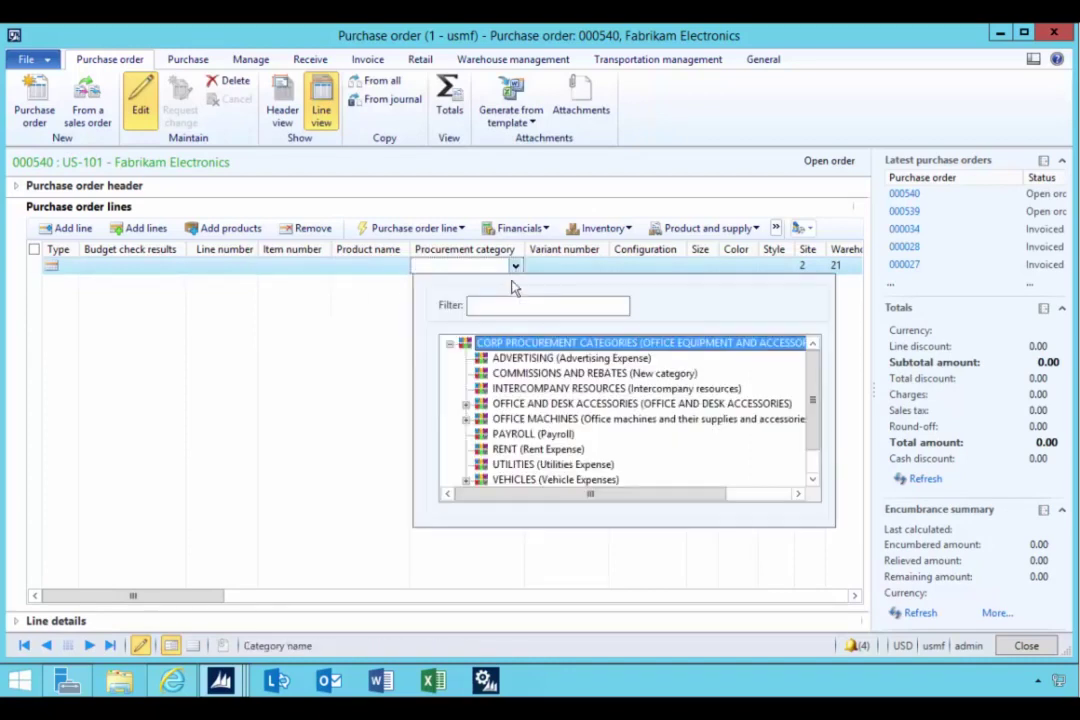
scroll(505, 452, down, 1)
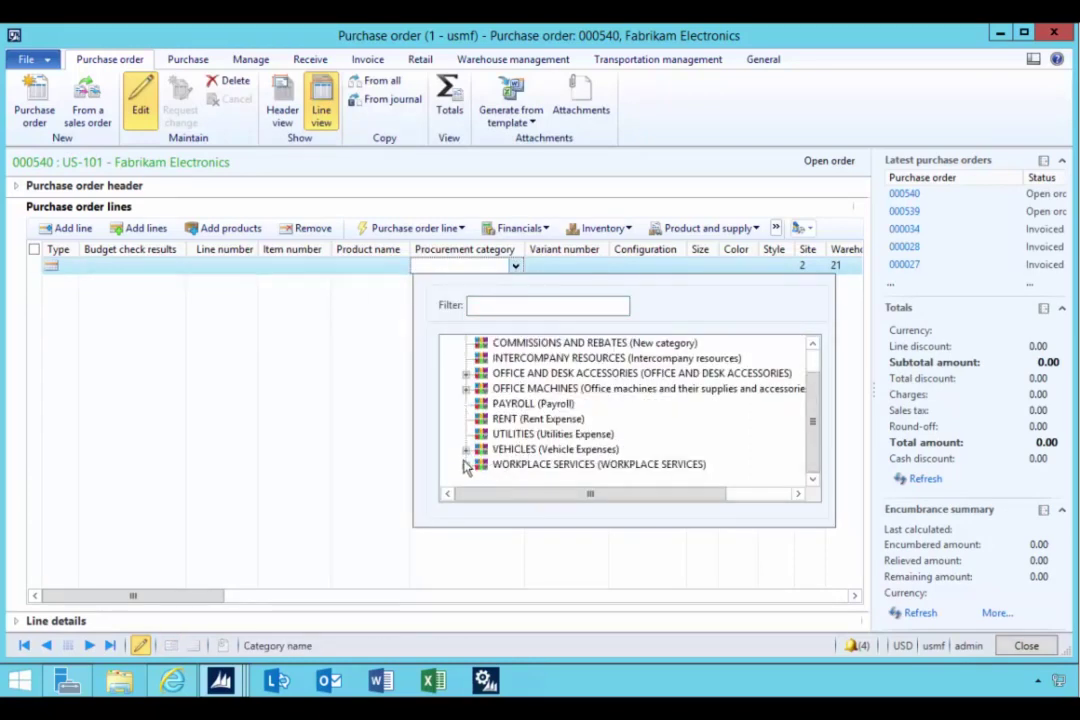
click(465, 466)
click(528, 448)
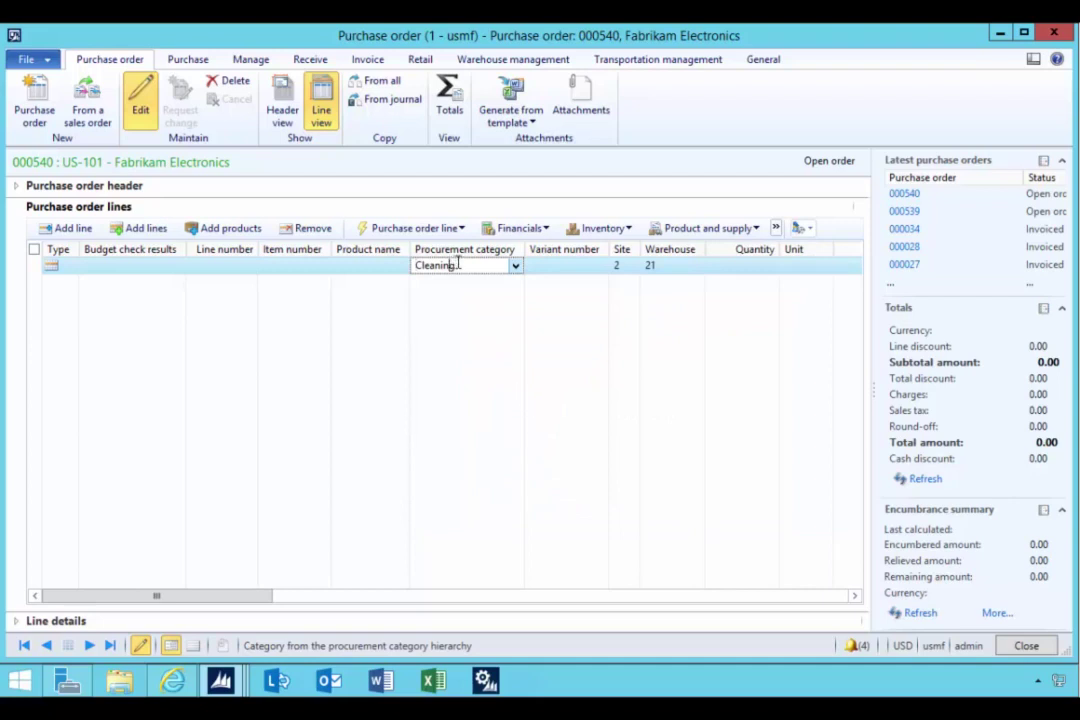
Set the Cleaning line's quantity to 1 on the purchase order
key(Tab)
key(Tab)
key(Tab)
key(Tab)
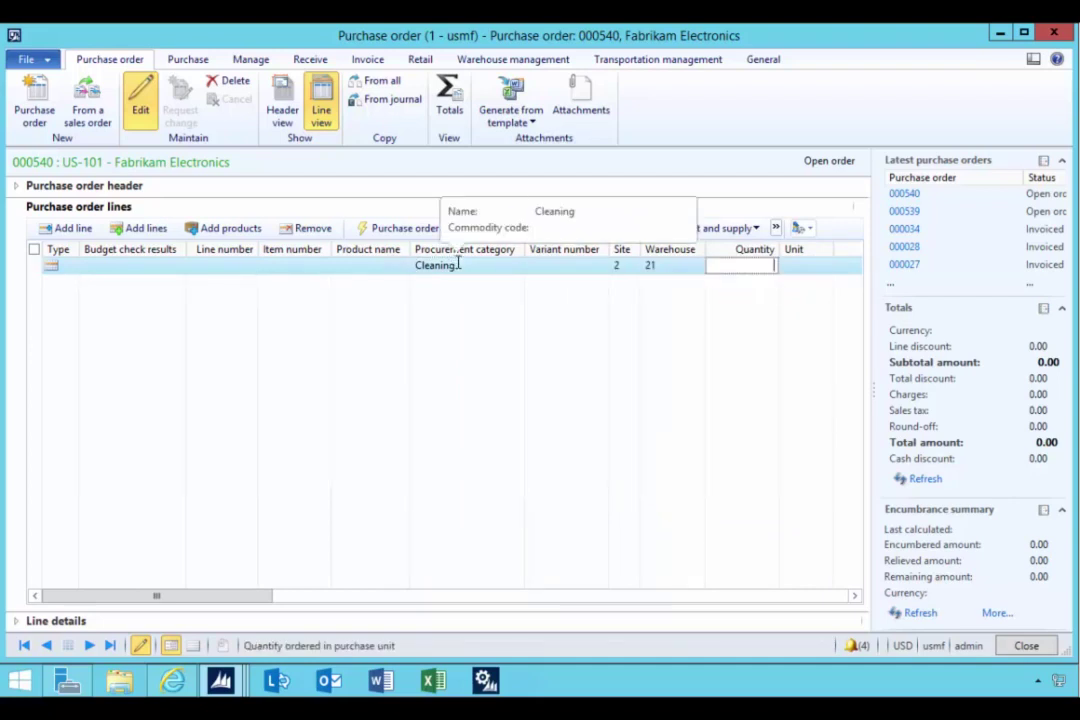
text(1)
key(Tab)
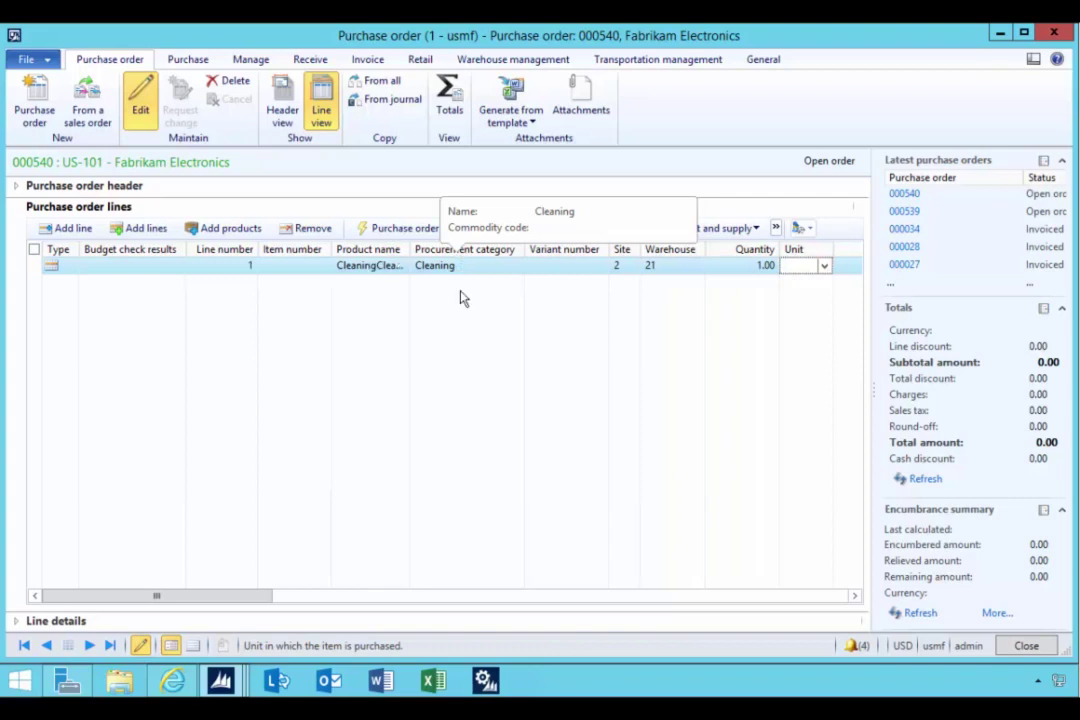
click(377, 279)
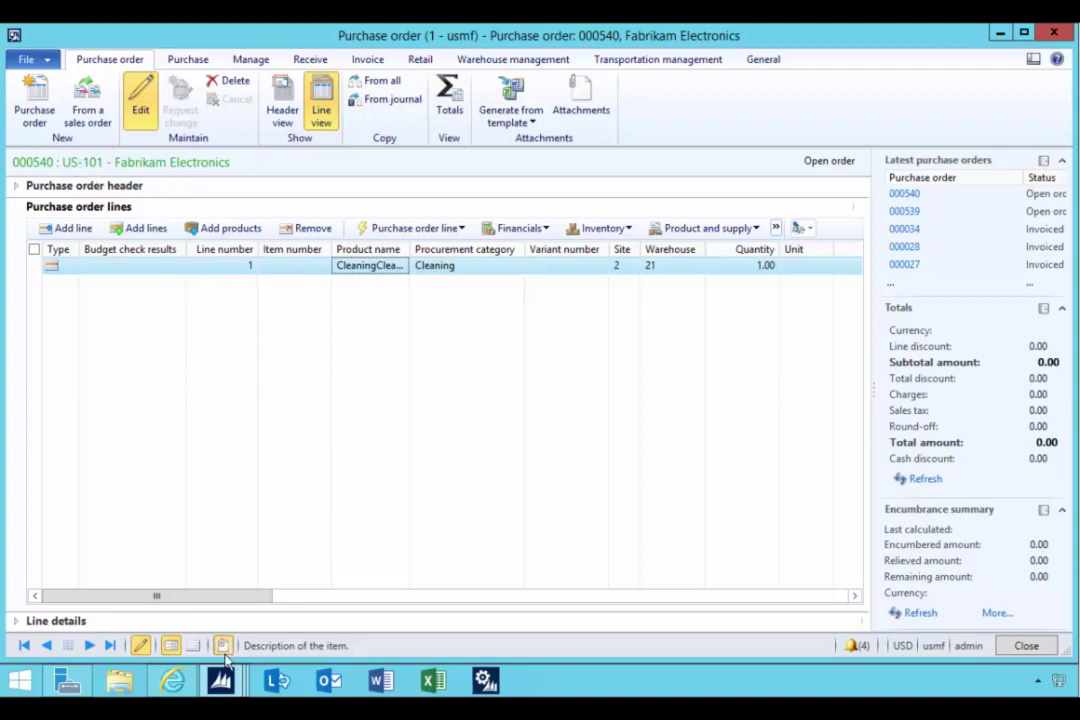
mouse_move(226, 681)
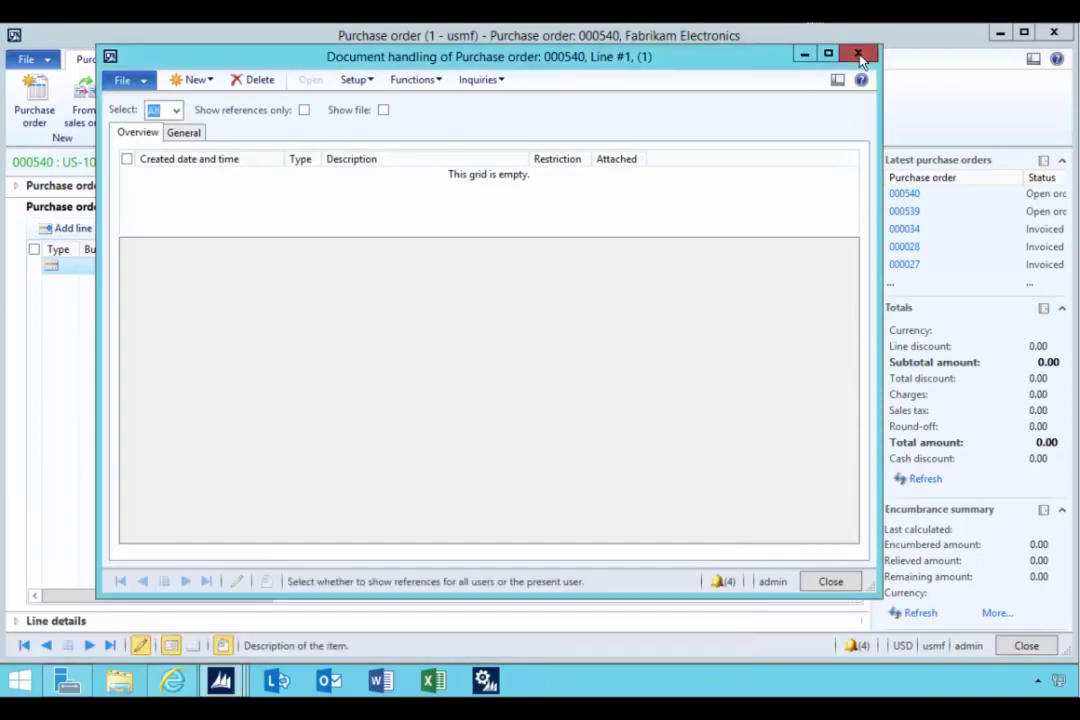
Examine the products and vendors assigned to the Cleaning procurement category under Workplace Services
click(855, 52)
mouse_move(221, 681)
click(137, 614)
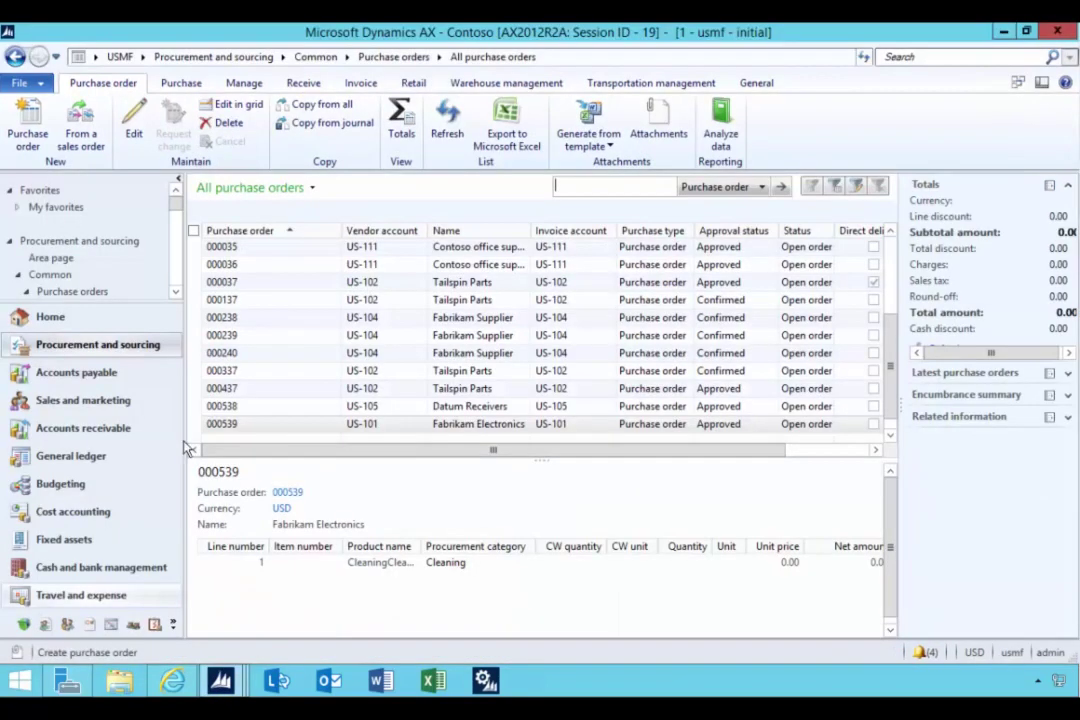
click(213, 56)
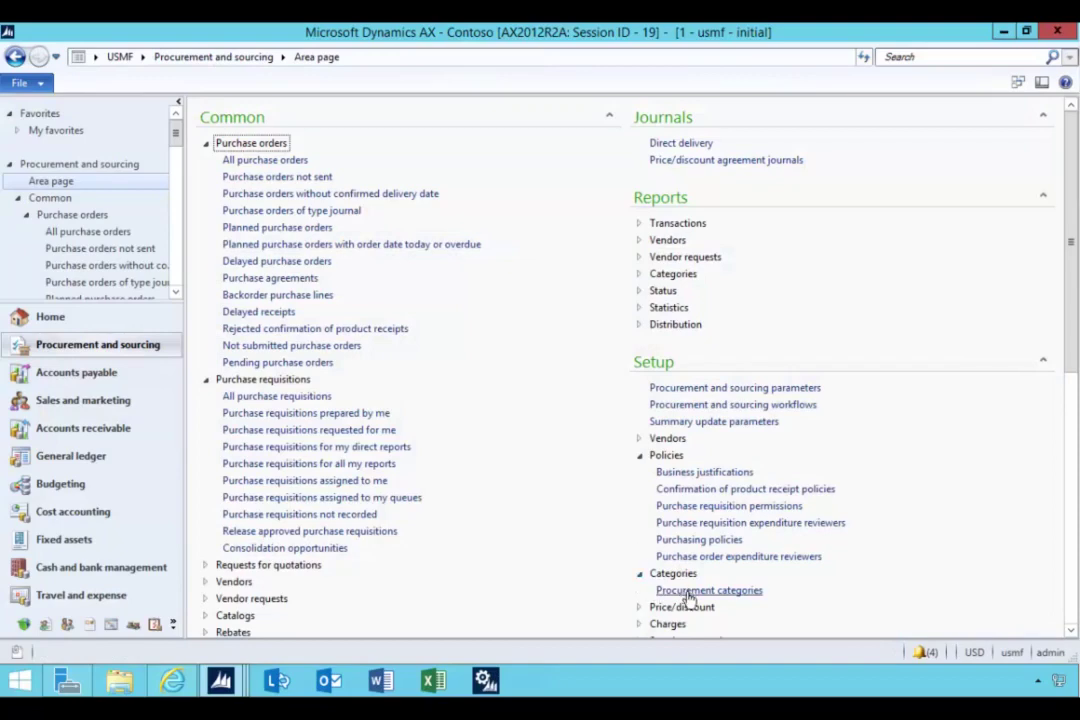
click(688, 592)
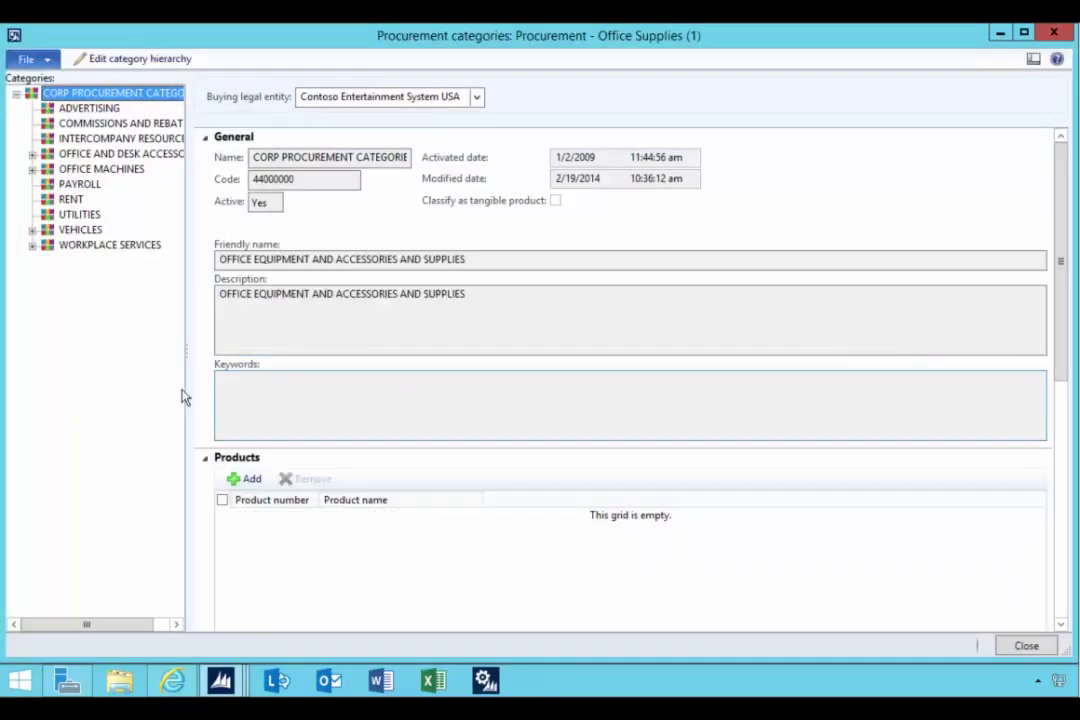
click(32, 245)
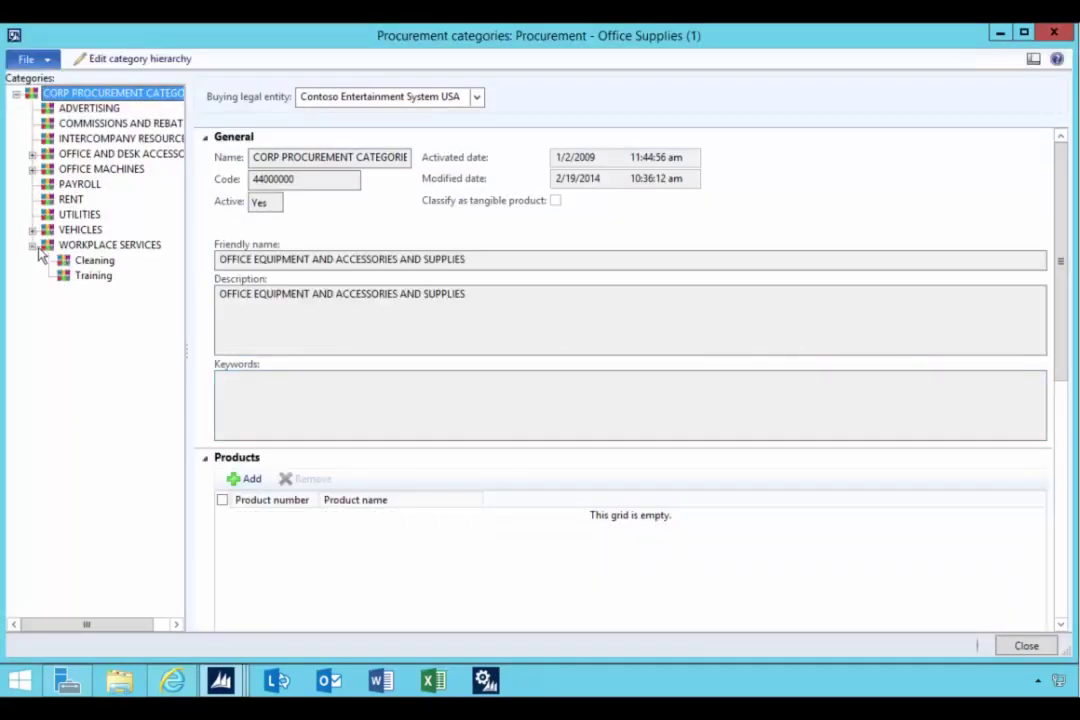
click(94, 260)
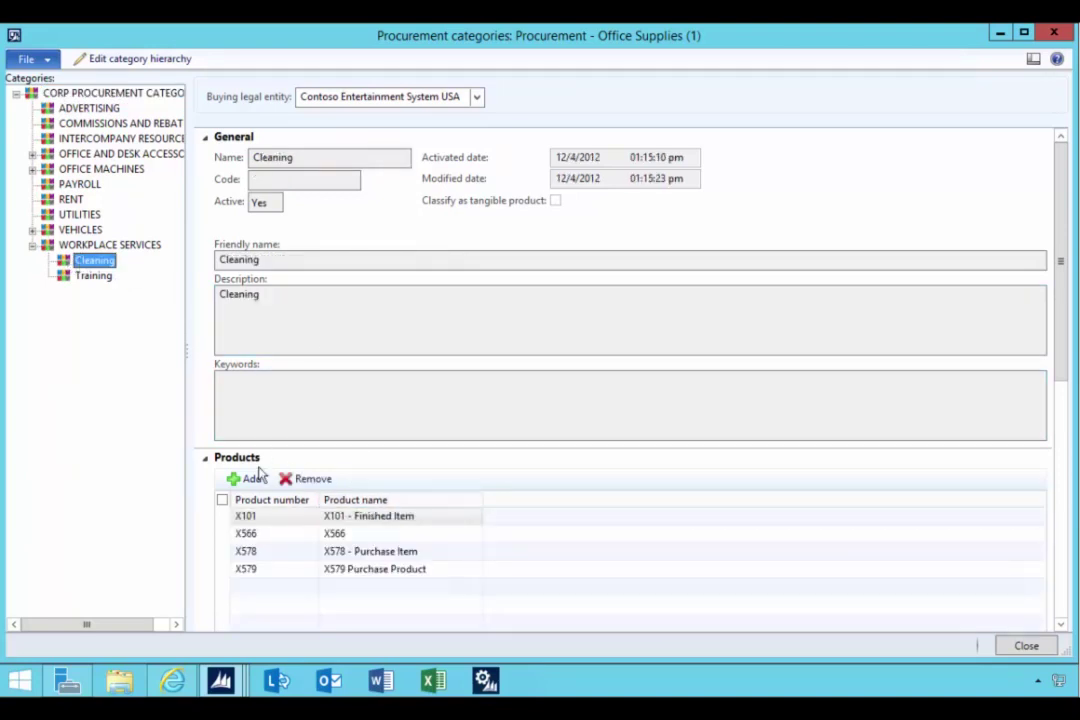
click(205, 139)
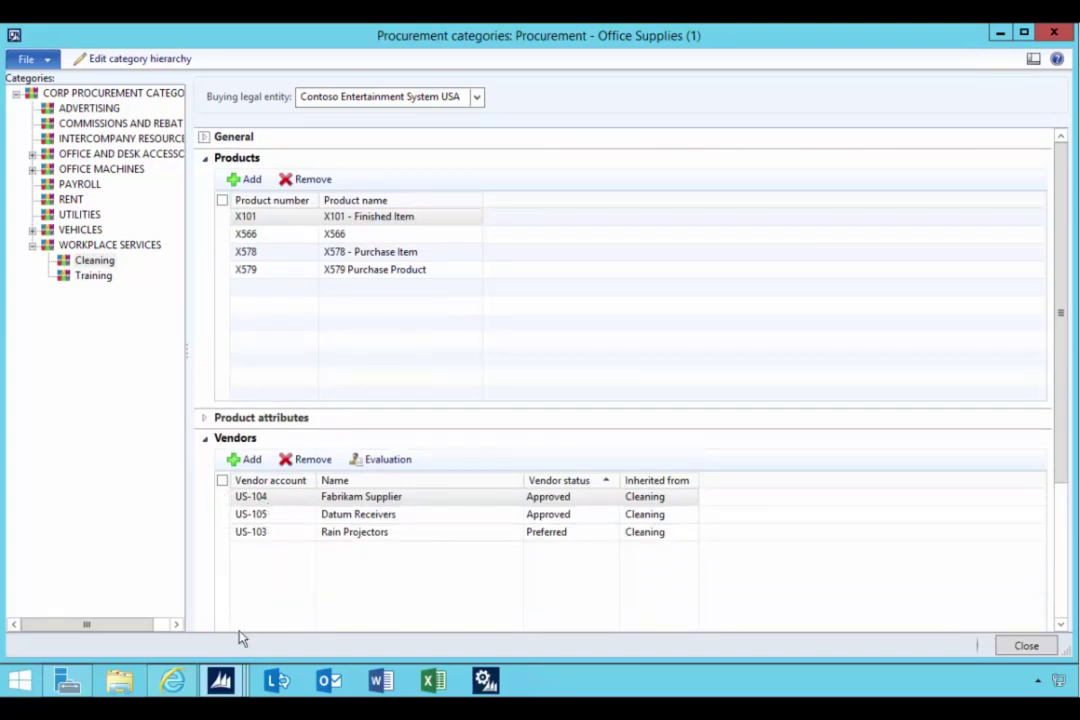
Add a second line for item X579 to the Fabrikam Electronics purchase order, and read and dismiss the vendor warning
mouse_move(220, 681)
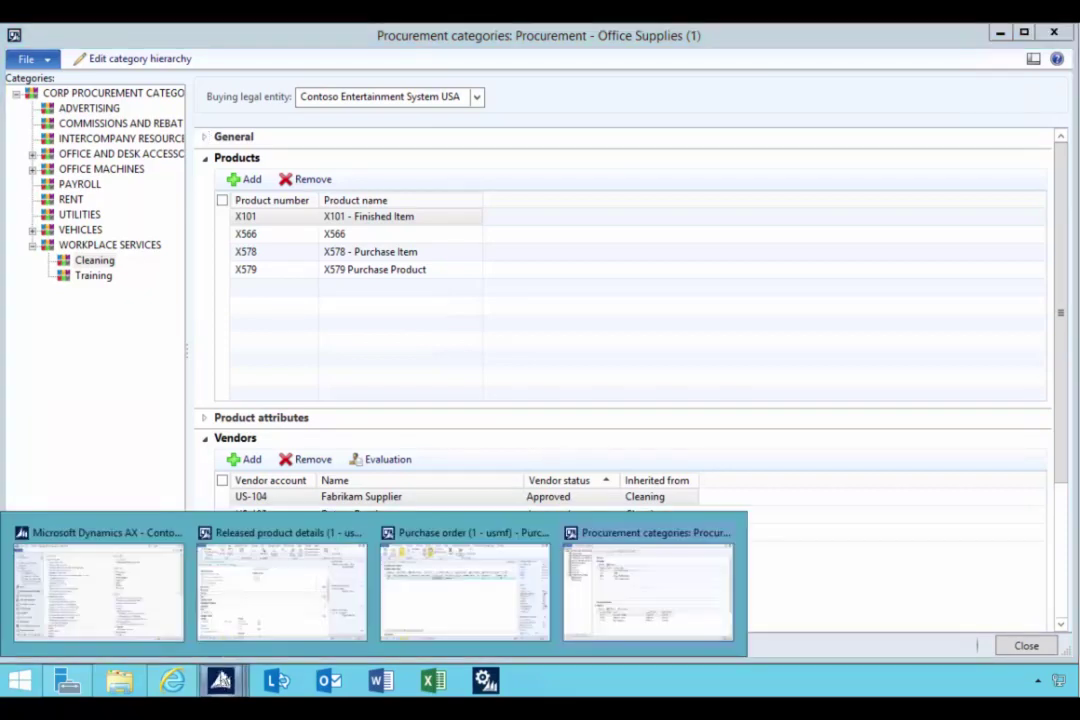
click(451, 552)
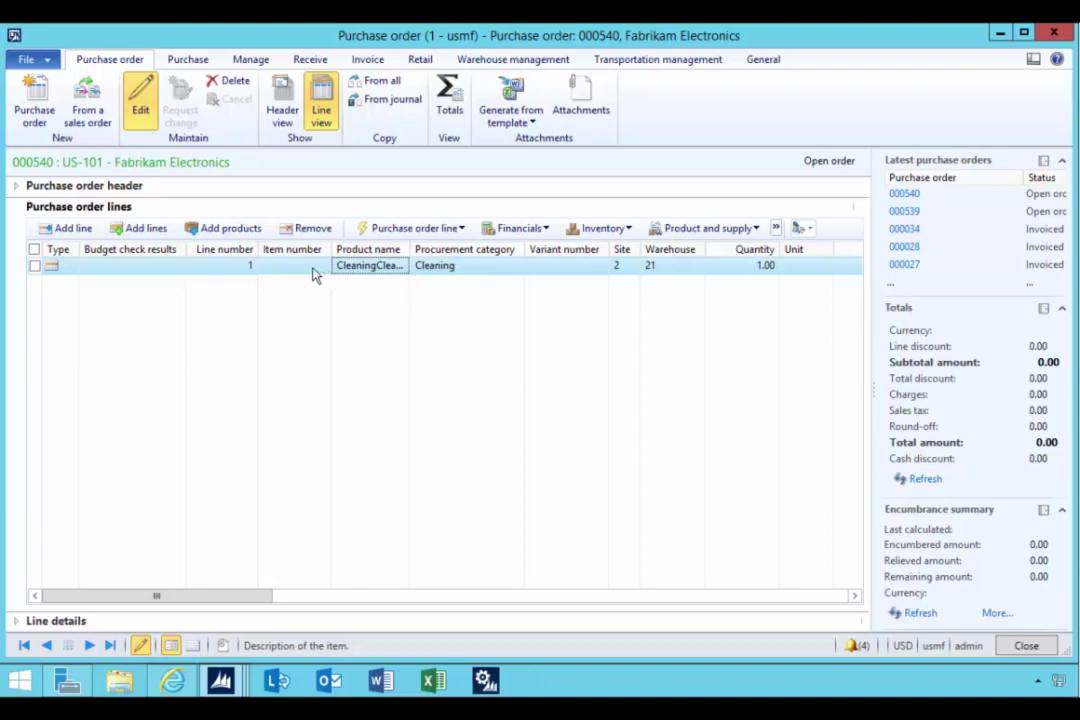
click(72, 228)
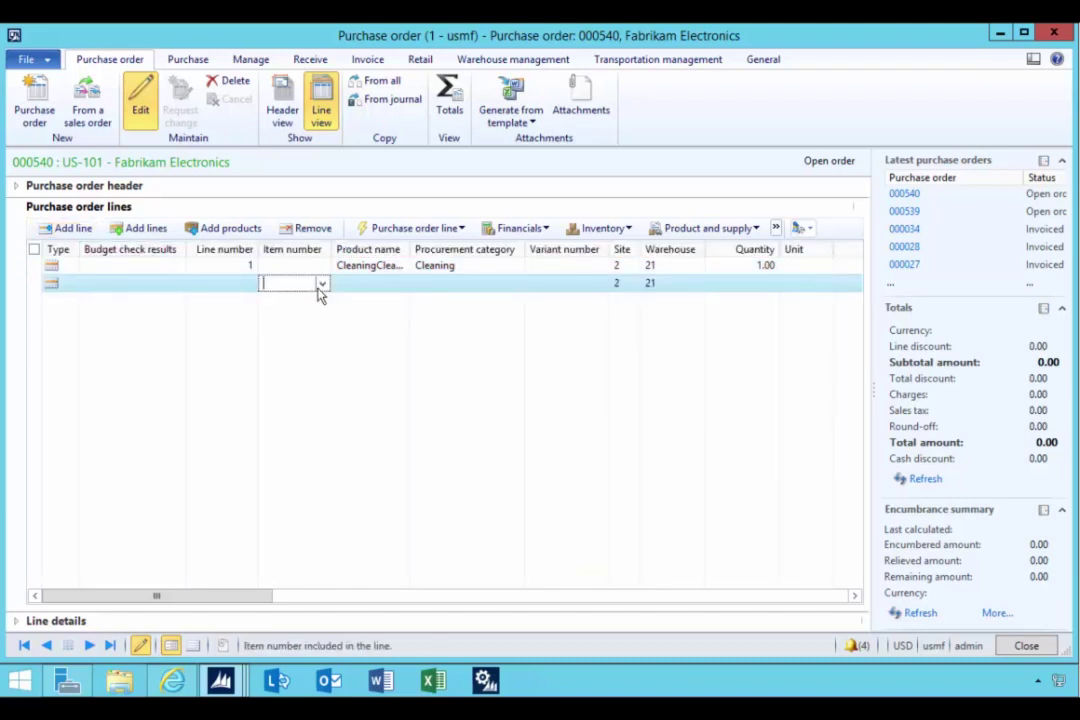
text(X)
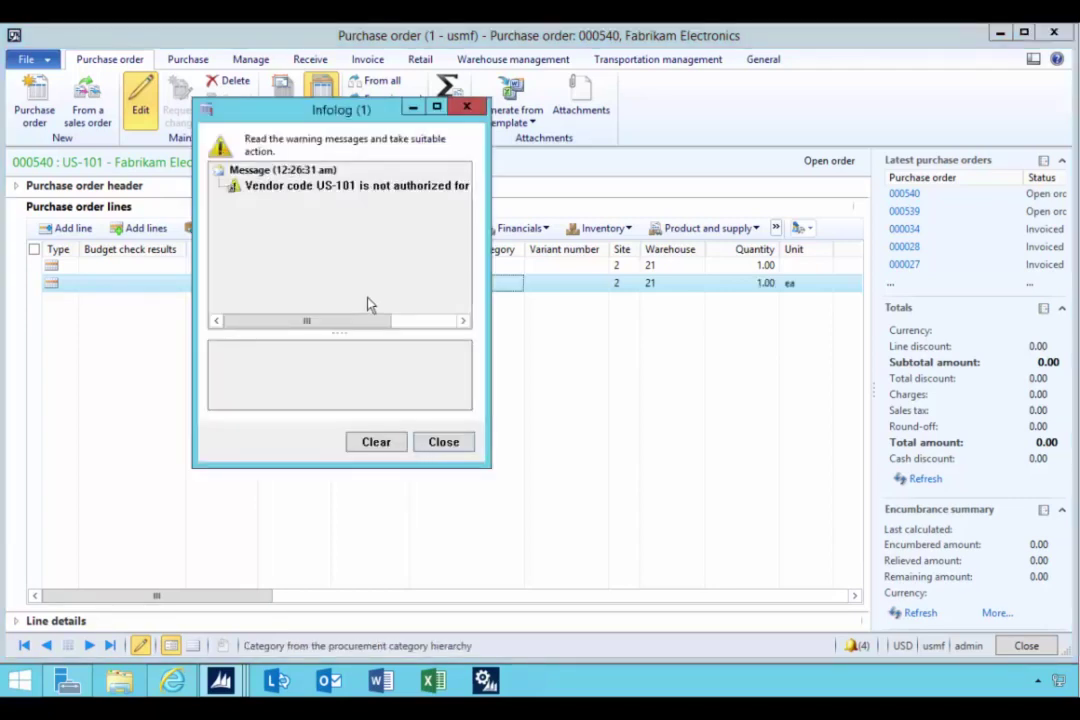
drag(307, 104, 300, 135)
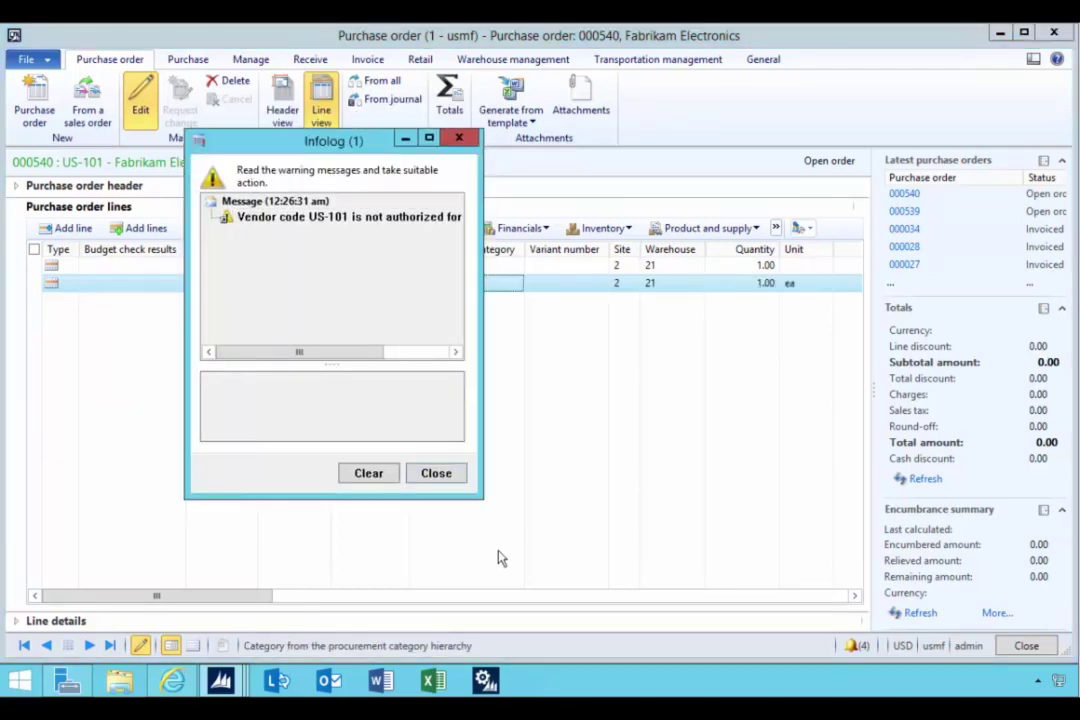
drag(481, 495, 654, 482)
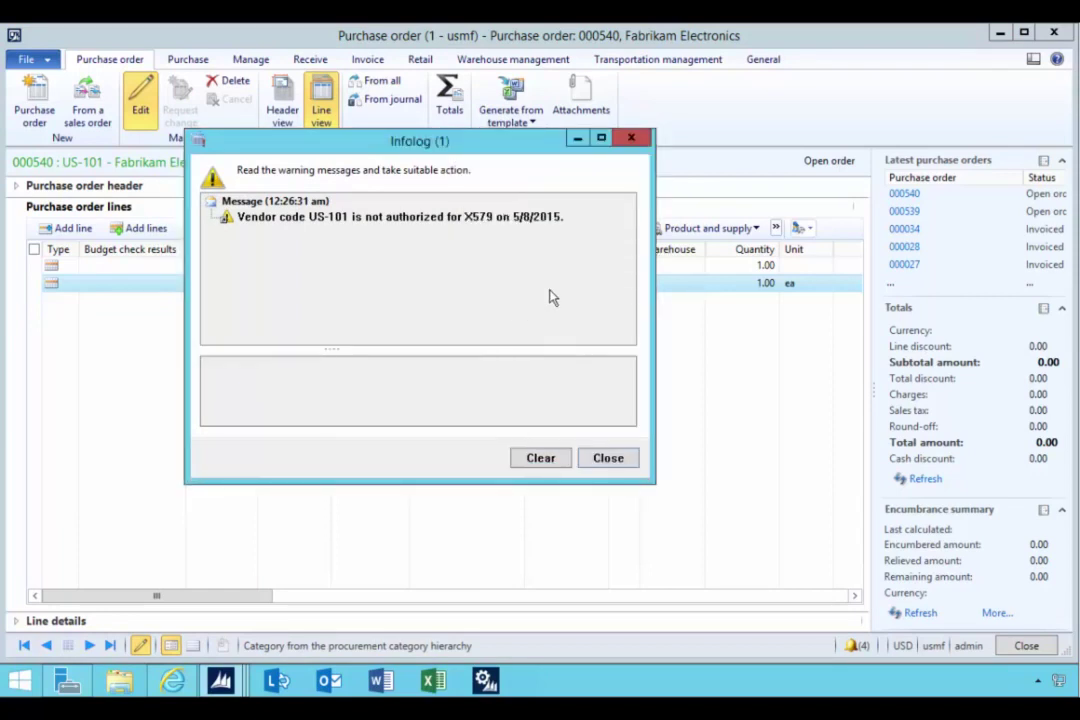
drag(523, 158, 620, 348)
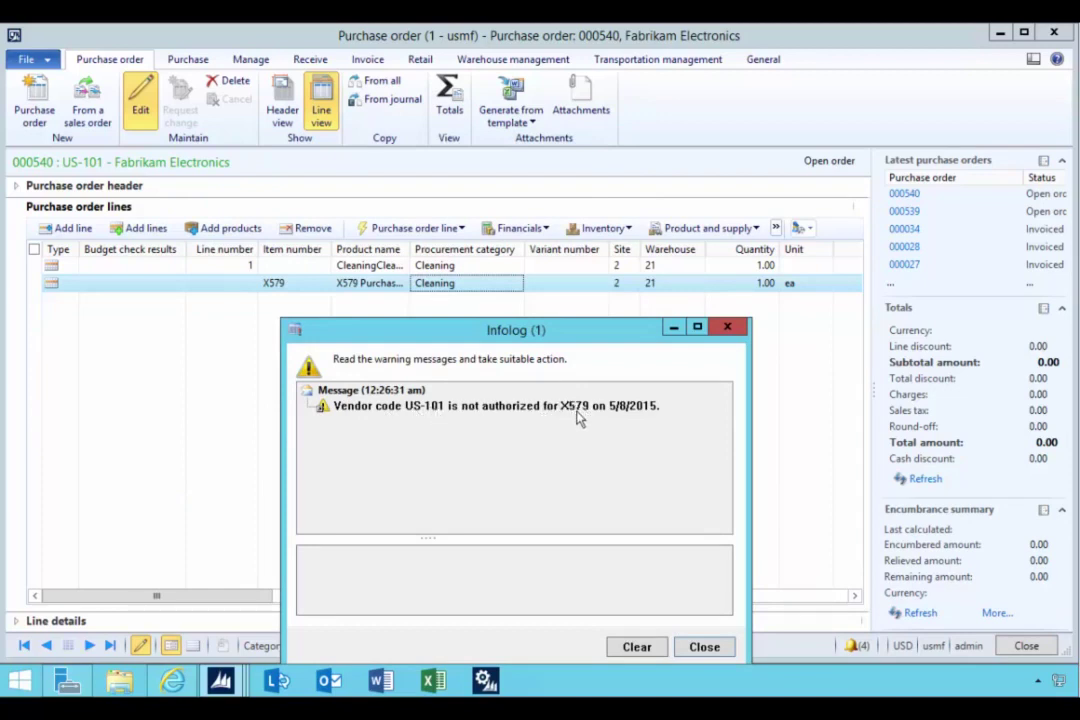
click(465, 284)
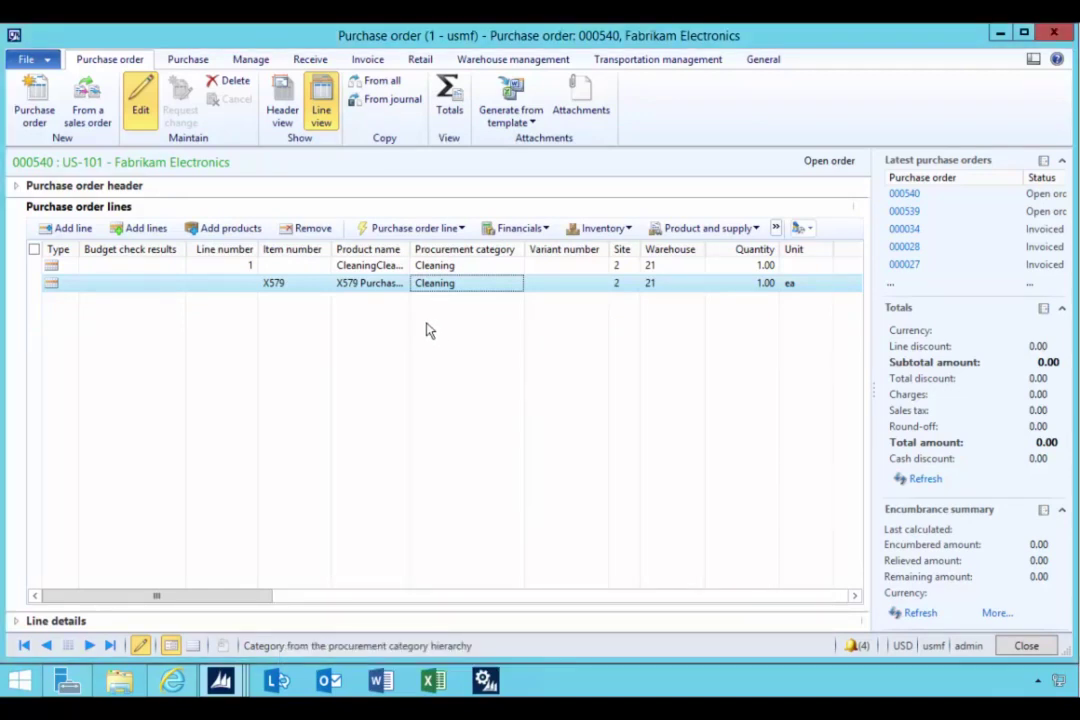
Review the approved vendor list set up for released product X579, and close it
click(222, 681)
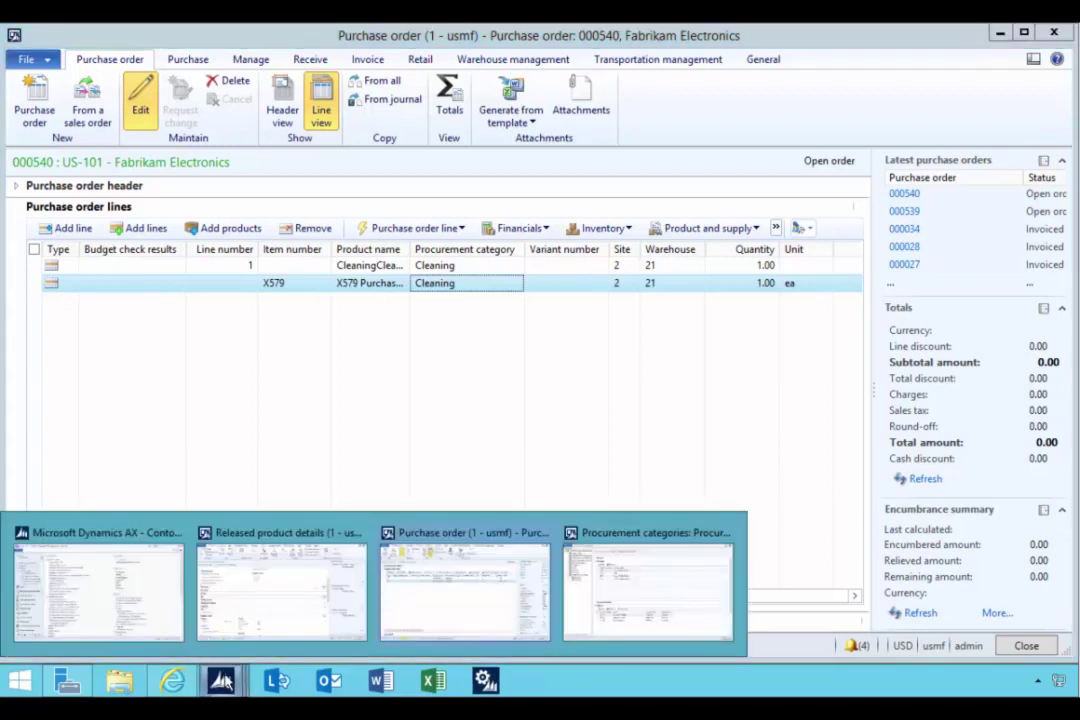
click(240, 605)
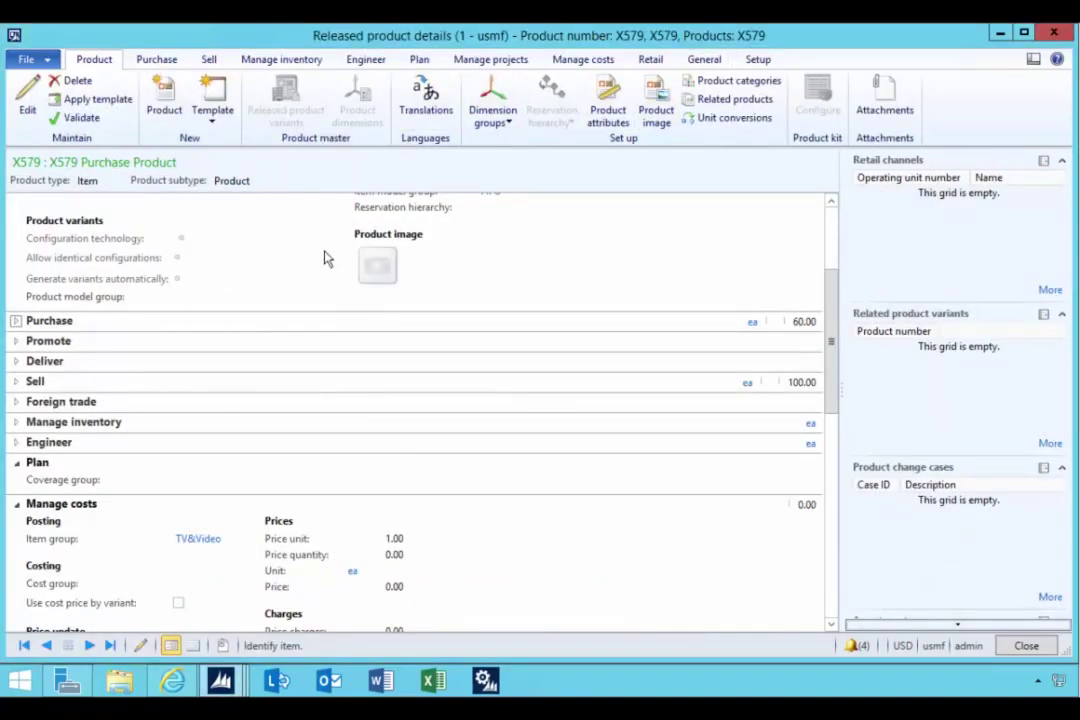
click(168, 63)
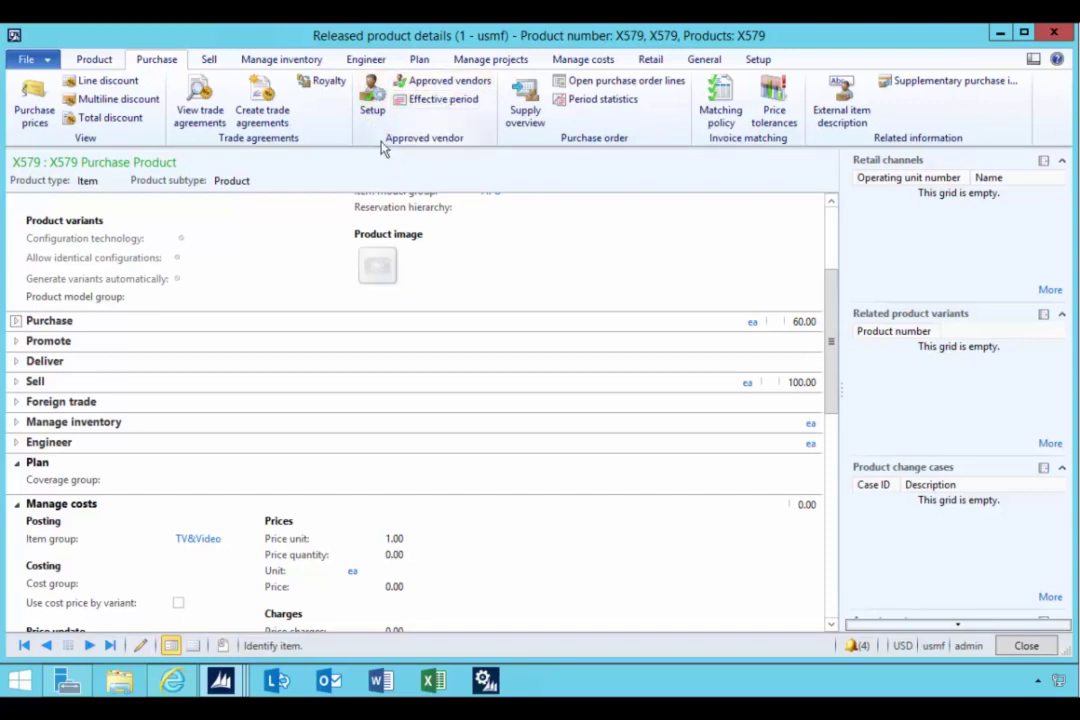
click(373, 104)
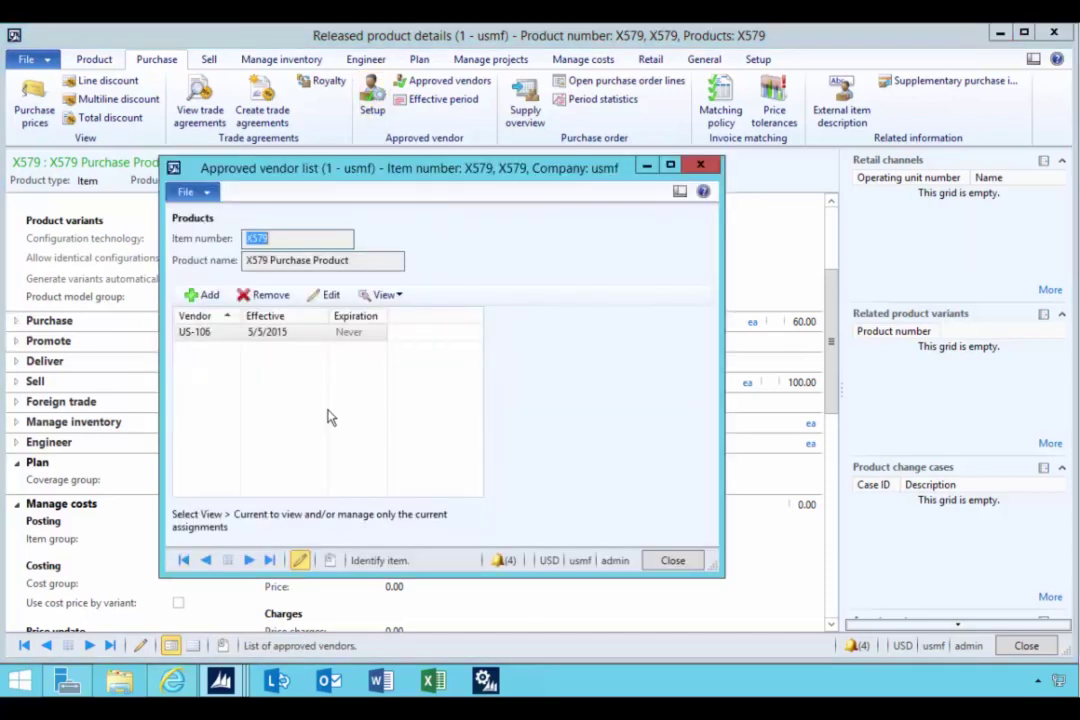
click(214, 338)
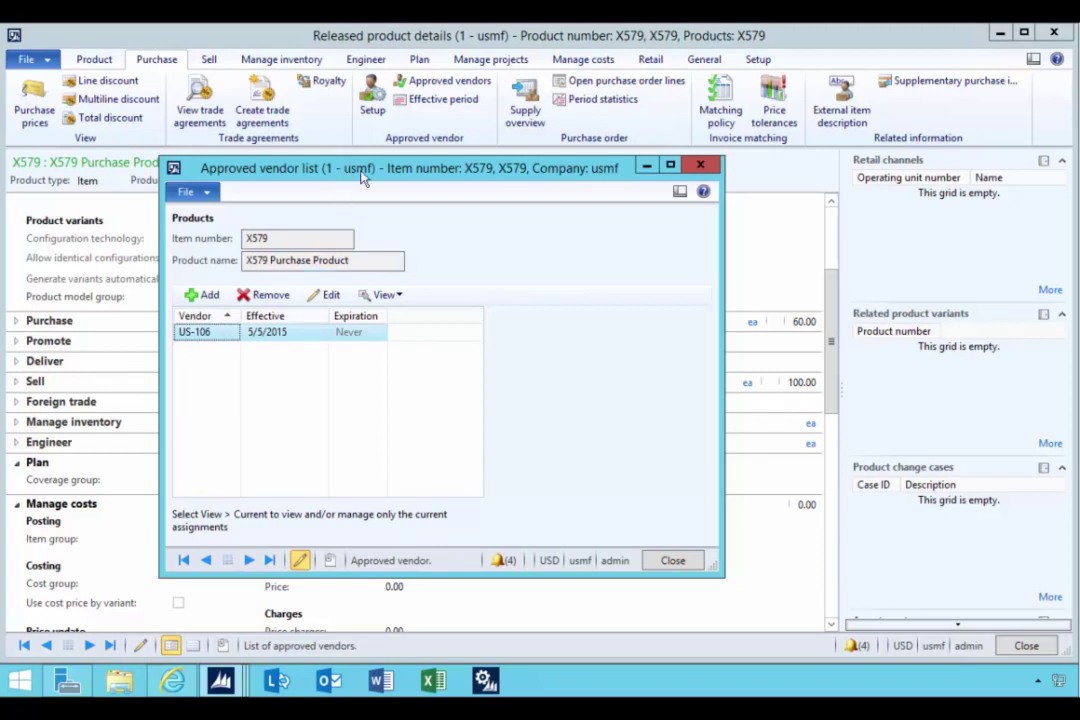
drag(363, 177, 412, 215)
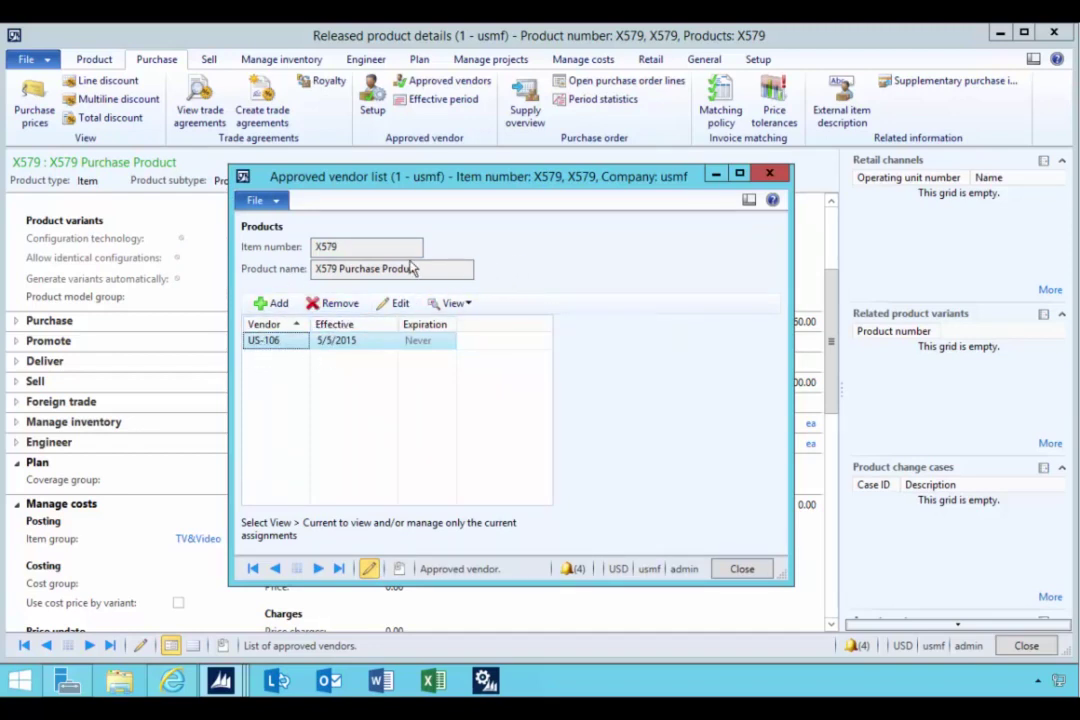
drag(400, 188, 382, 191)
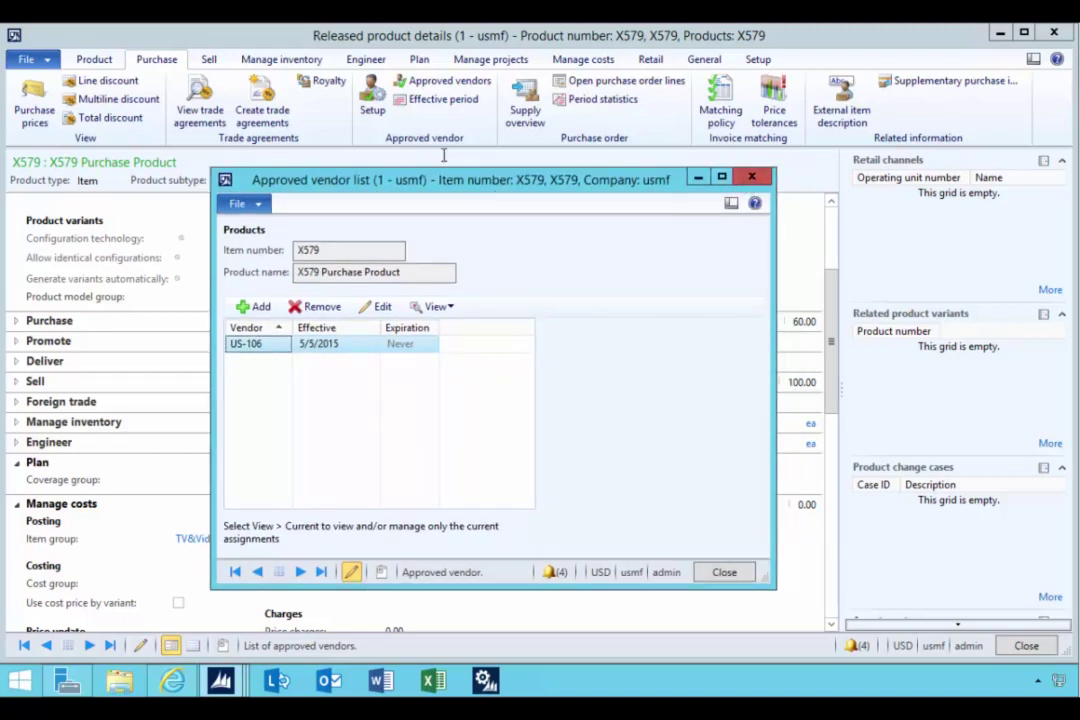
drag(456, 190, 478, 198)
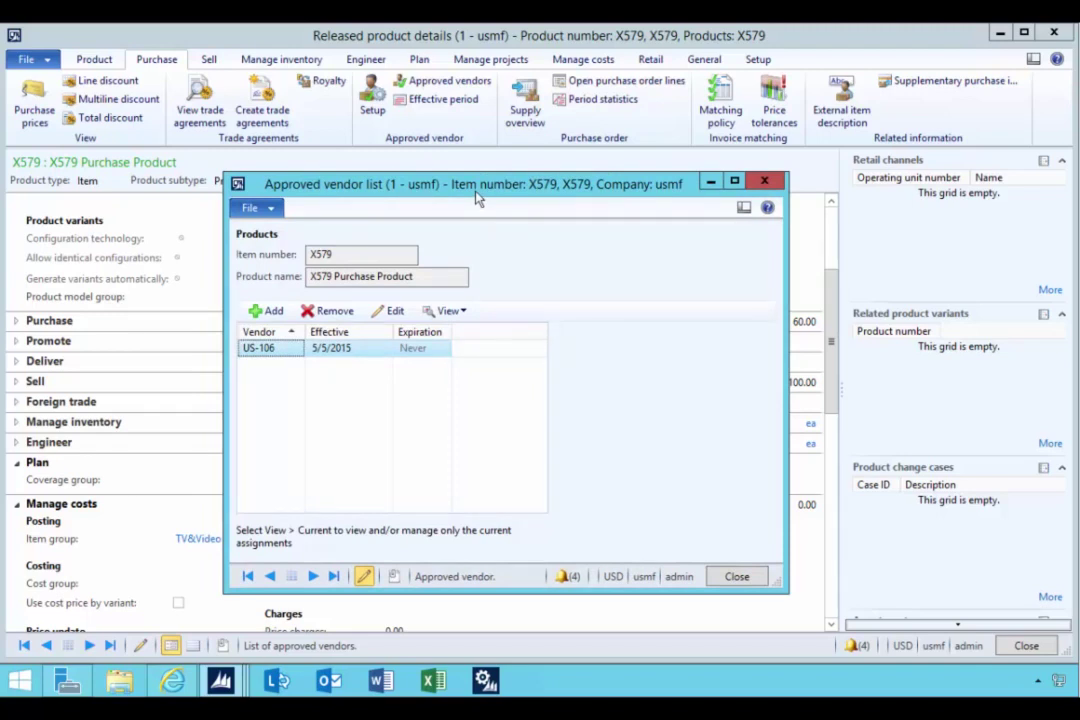
drag(478, 198, 469, 197)
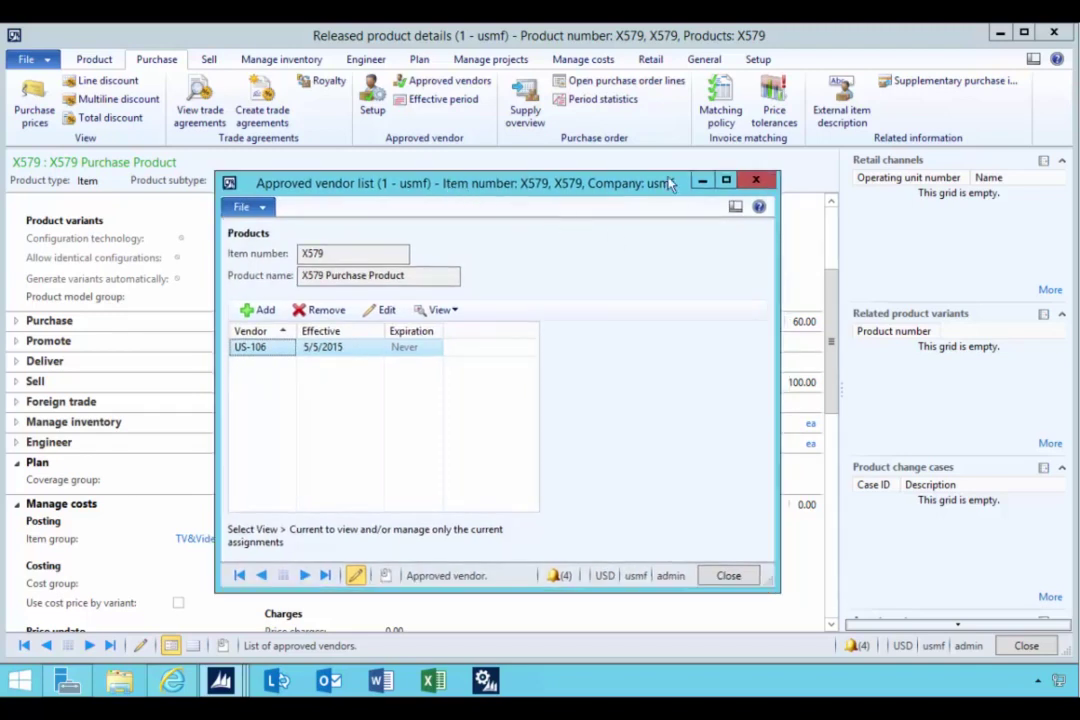
click(757, 182)
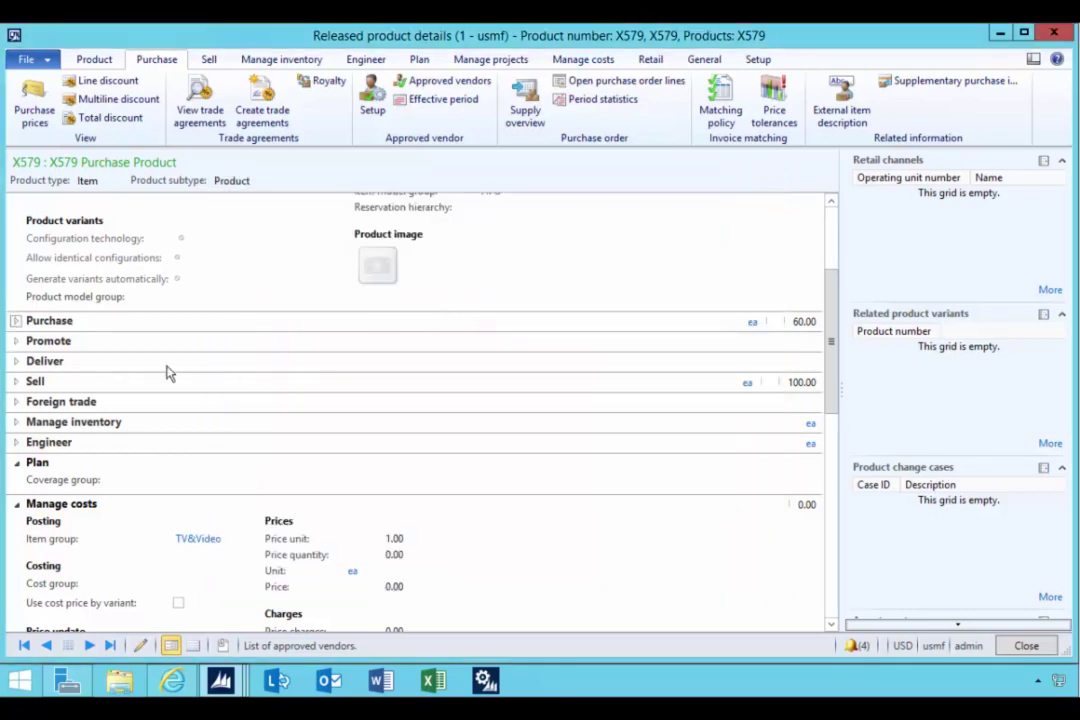
Check the approved vendor check method in X579's purchase details and in its FIFO item model group
click(19, 365)
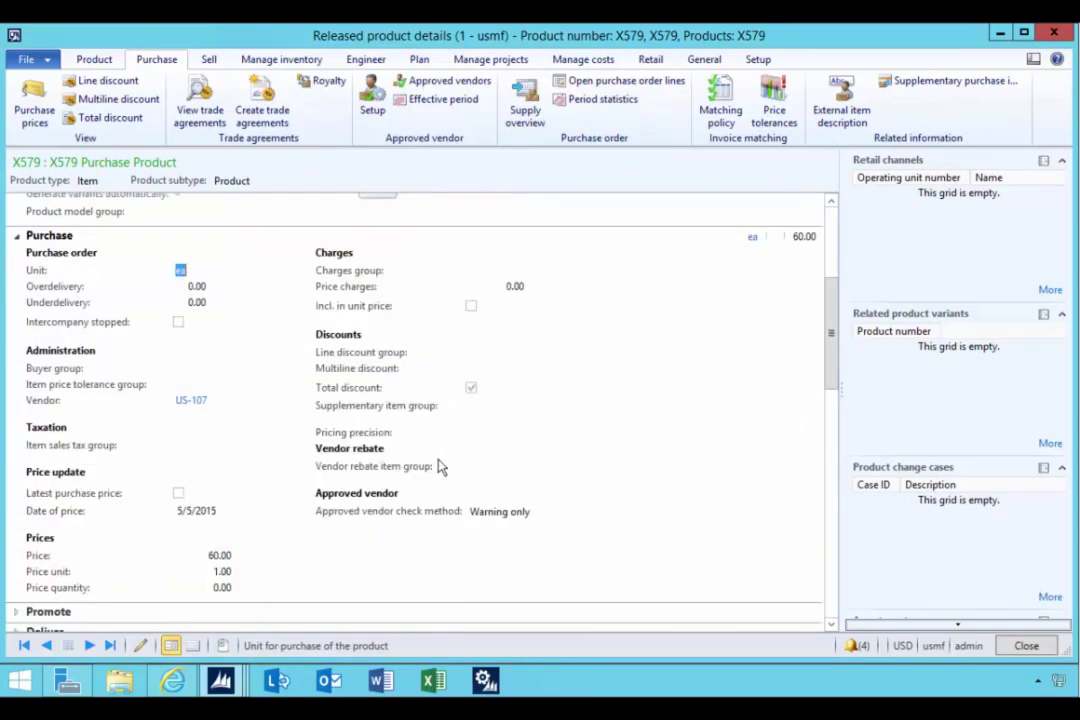
scroll(440, 466, up, 2)
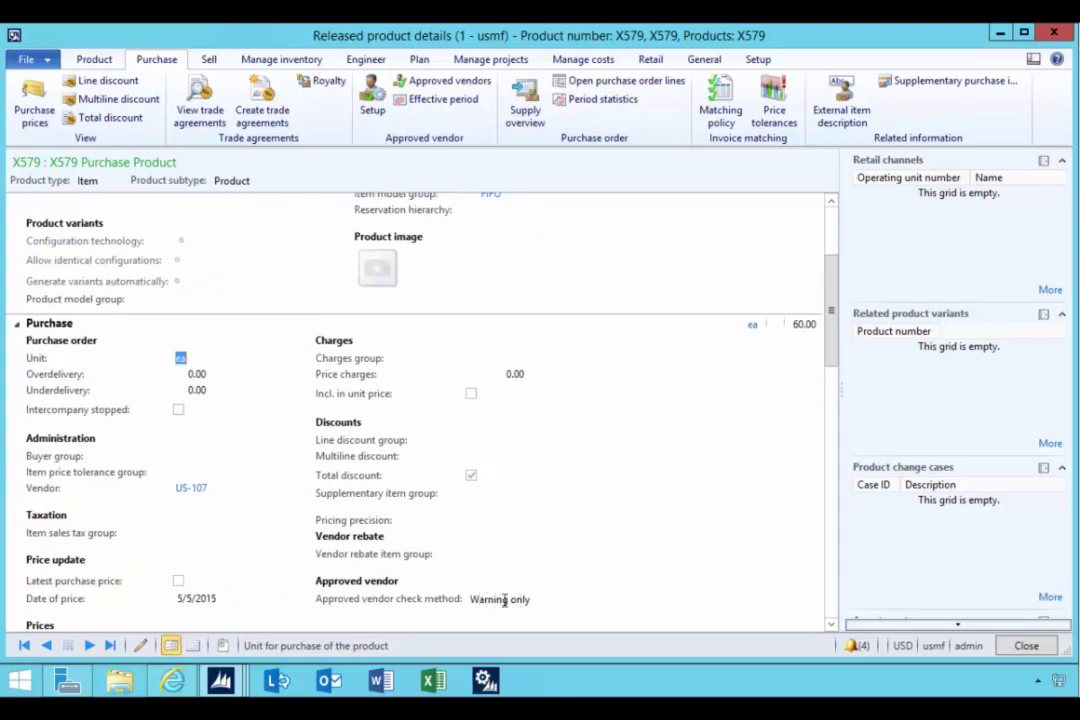
scroll(700, 300, up, 2)
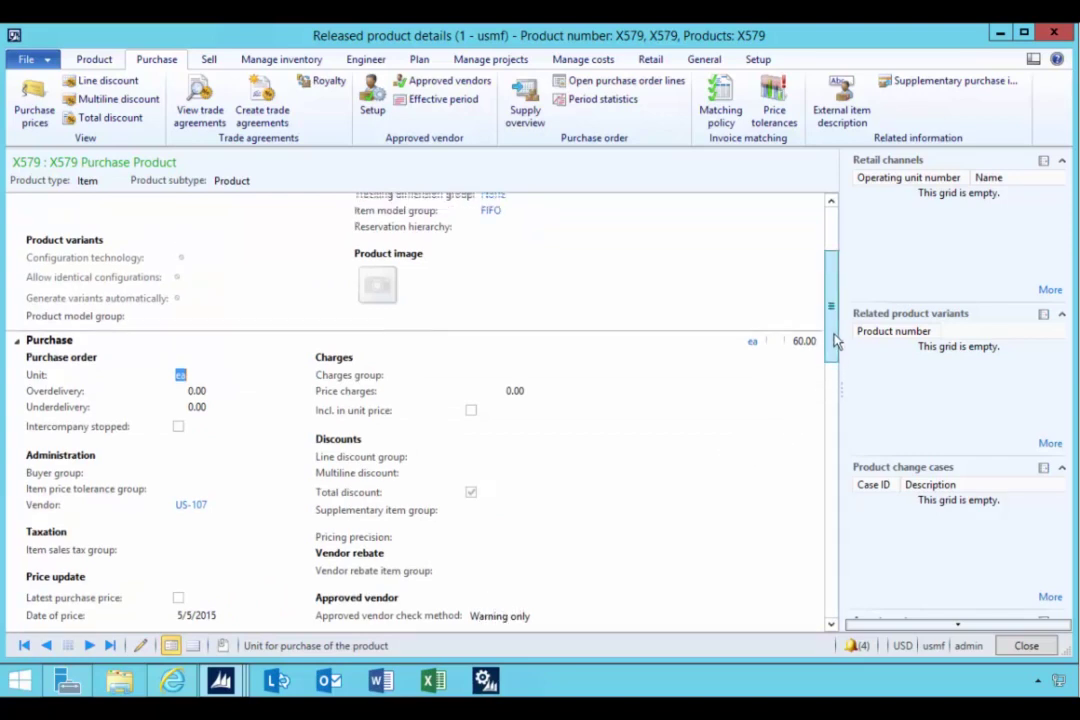
click(500, 302)
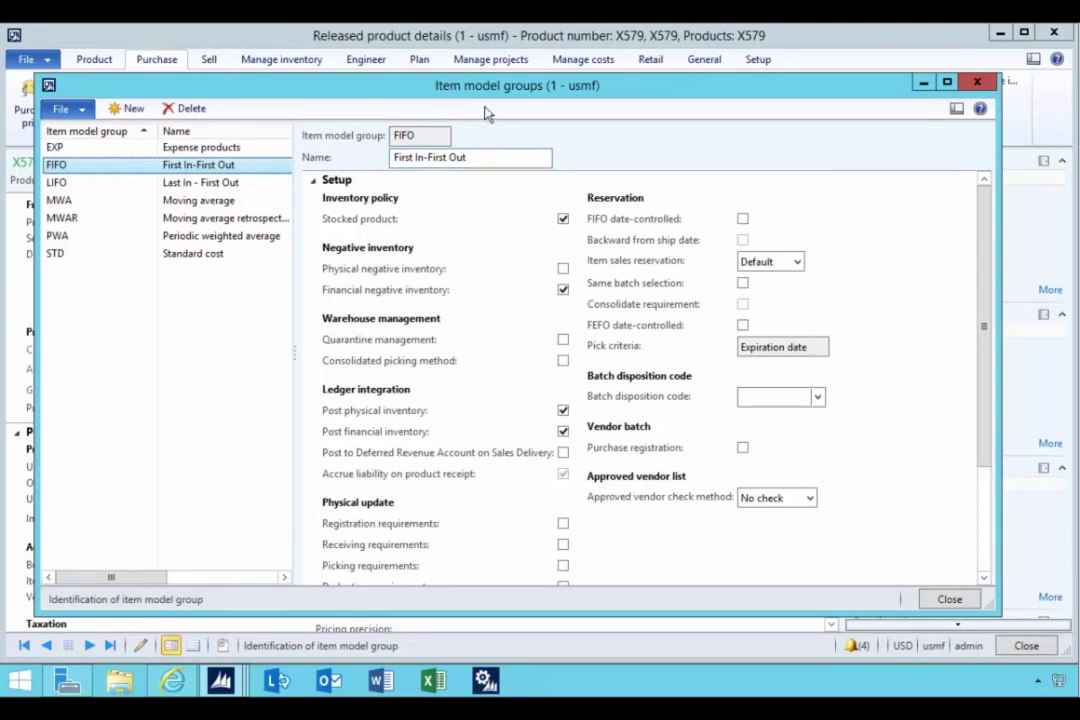
click(968, 84)
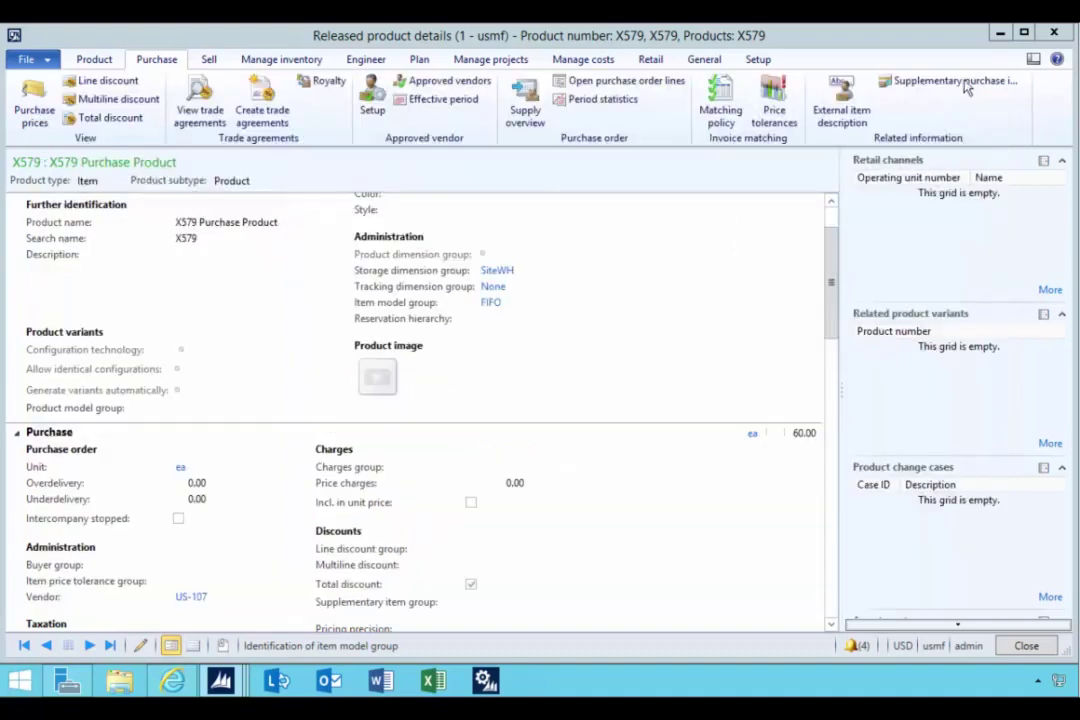
Open the category policy rule of the purchasing policy Procurement Policy USMF to examine its vendor selection settings
click(222, 683)
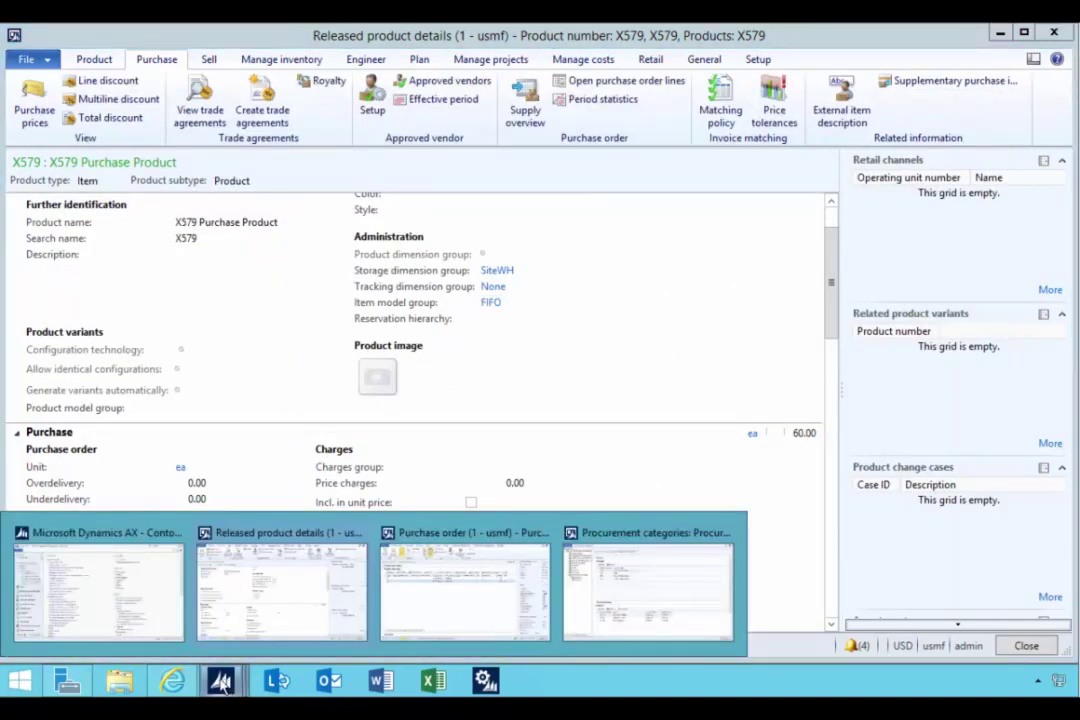
click(100, 580)
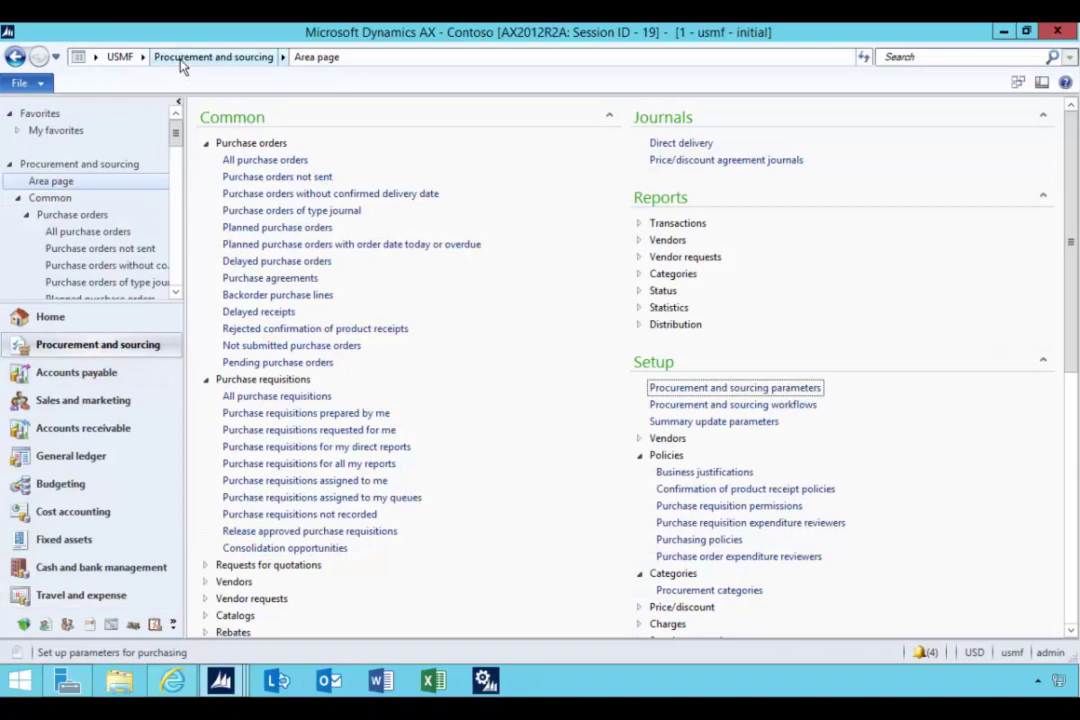
click(689, 540)
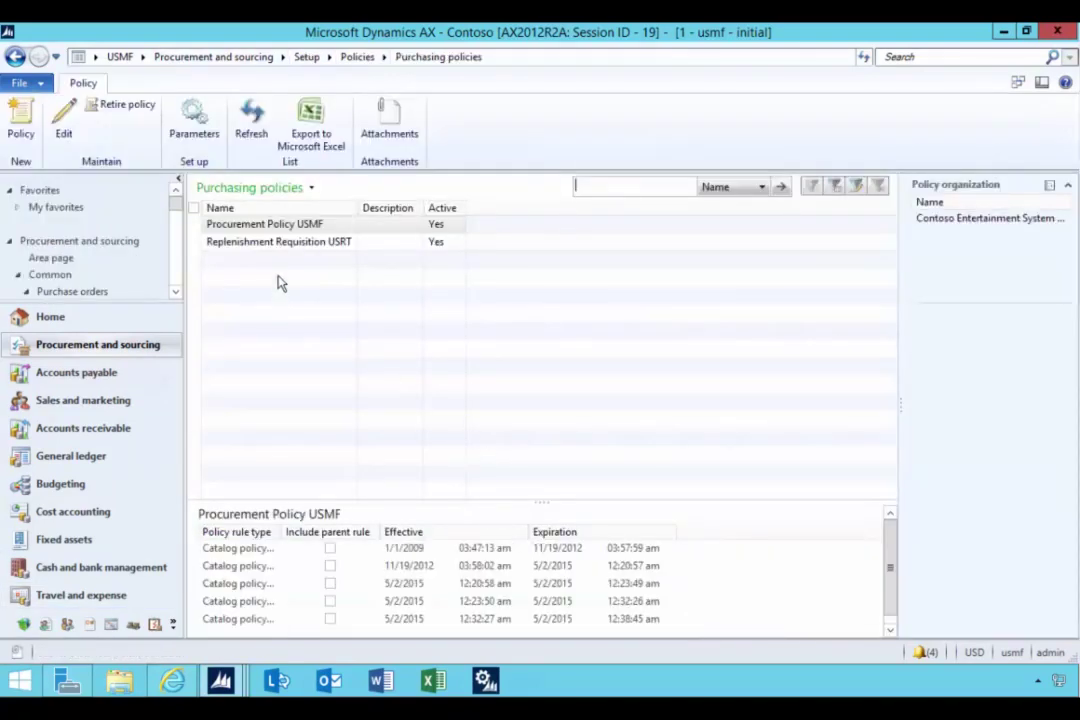
double_click(262, 226)
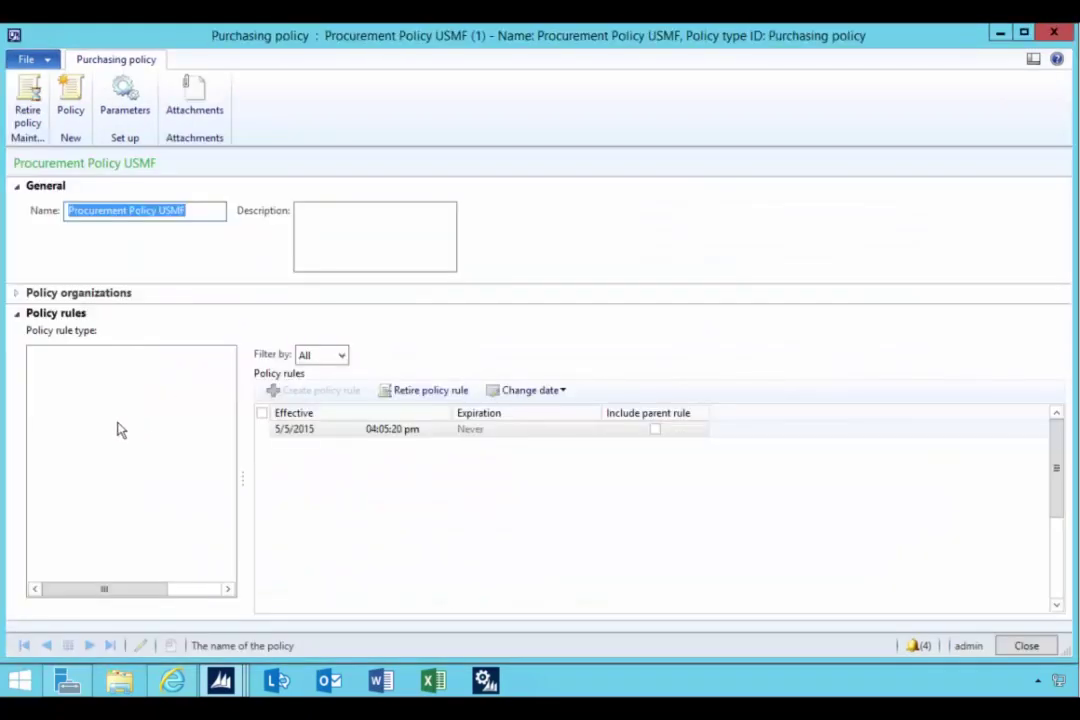
click(64, 389)
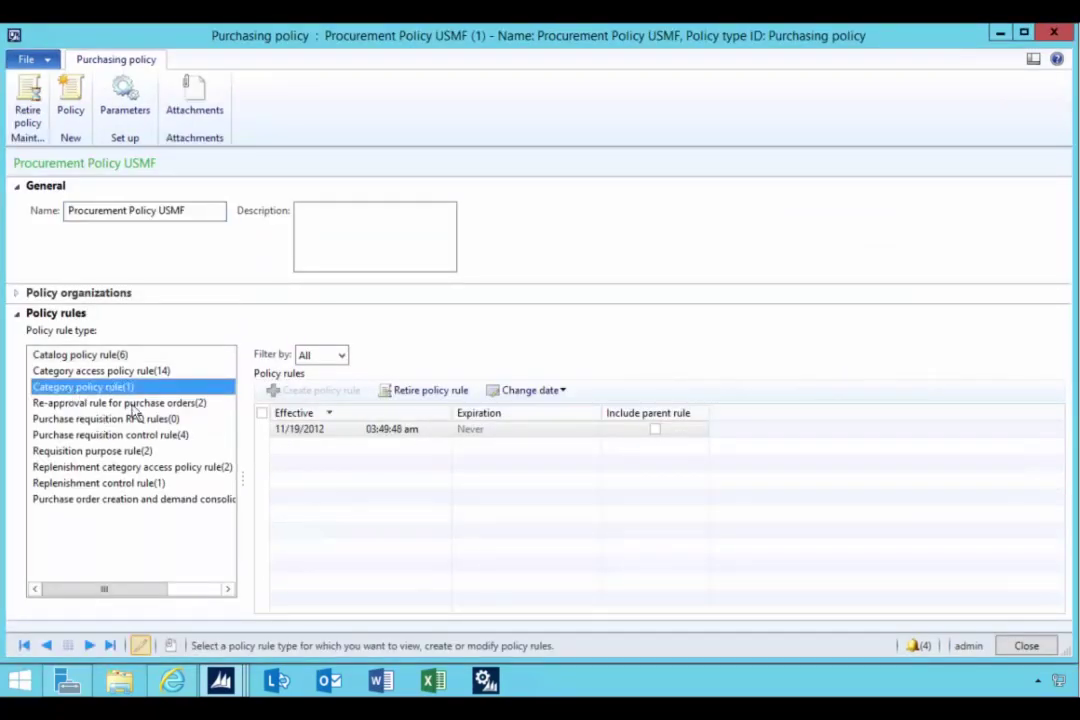
double_click(290, 429)
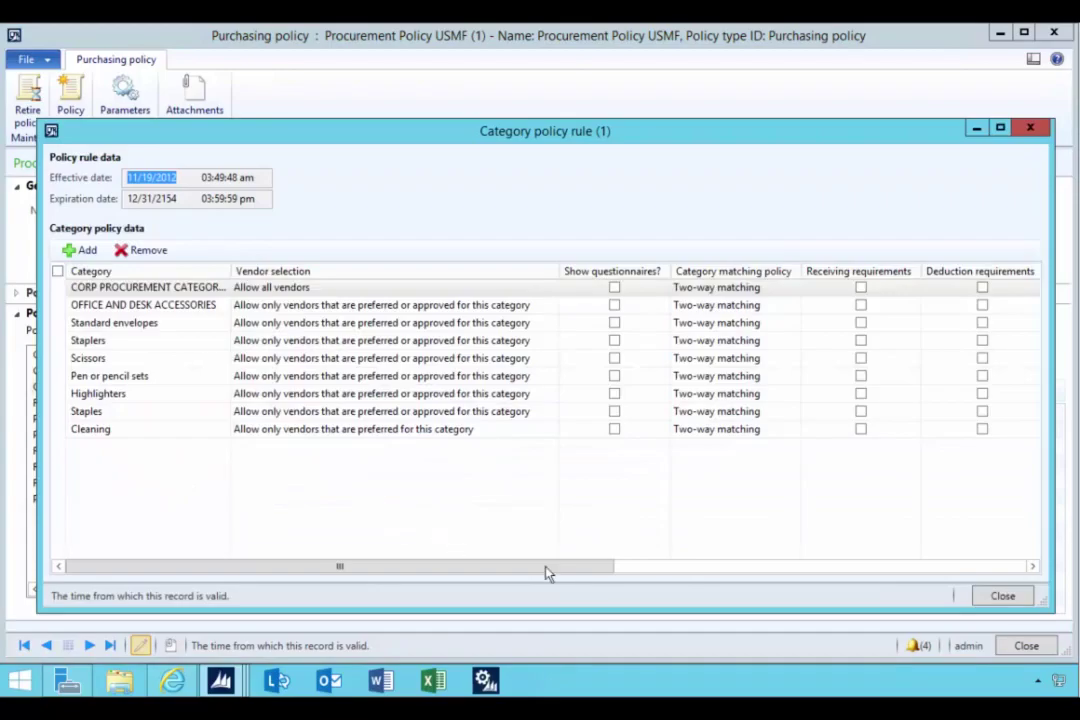